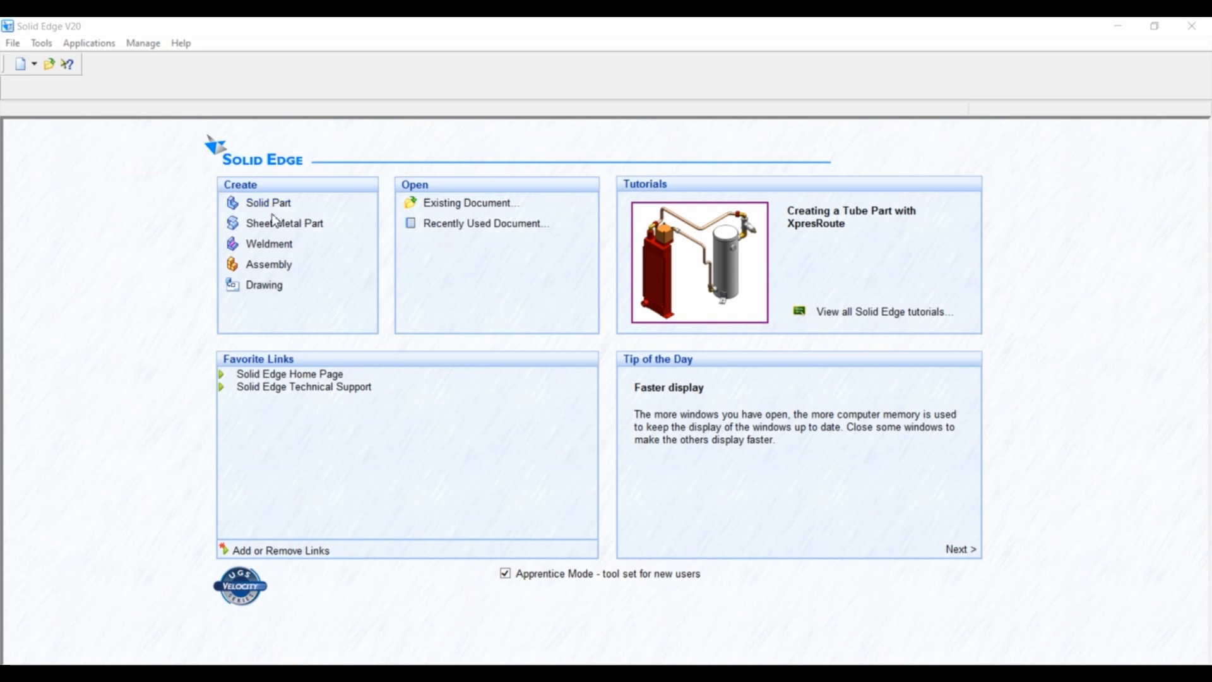
Create a new drawing, set its sheet background to A4-Sheet and turn off the background display.
left_click(271, 288)
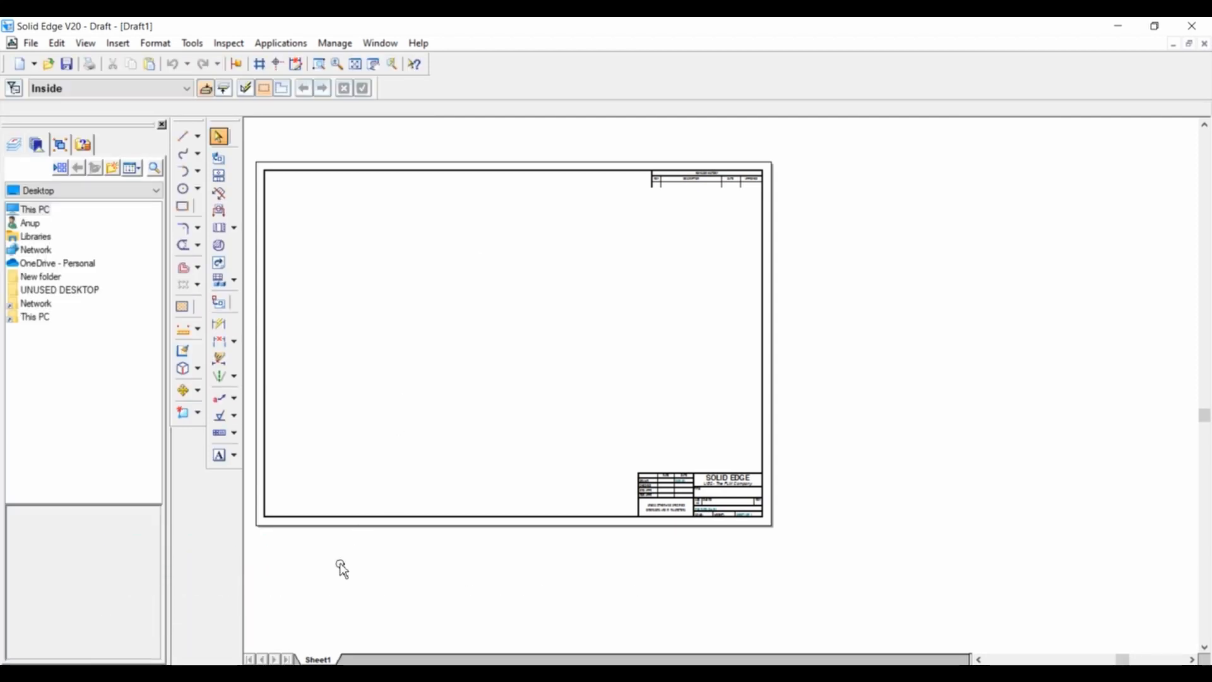
right_click(327, 659)
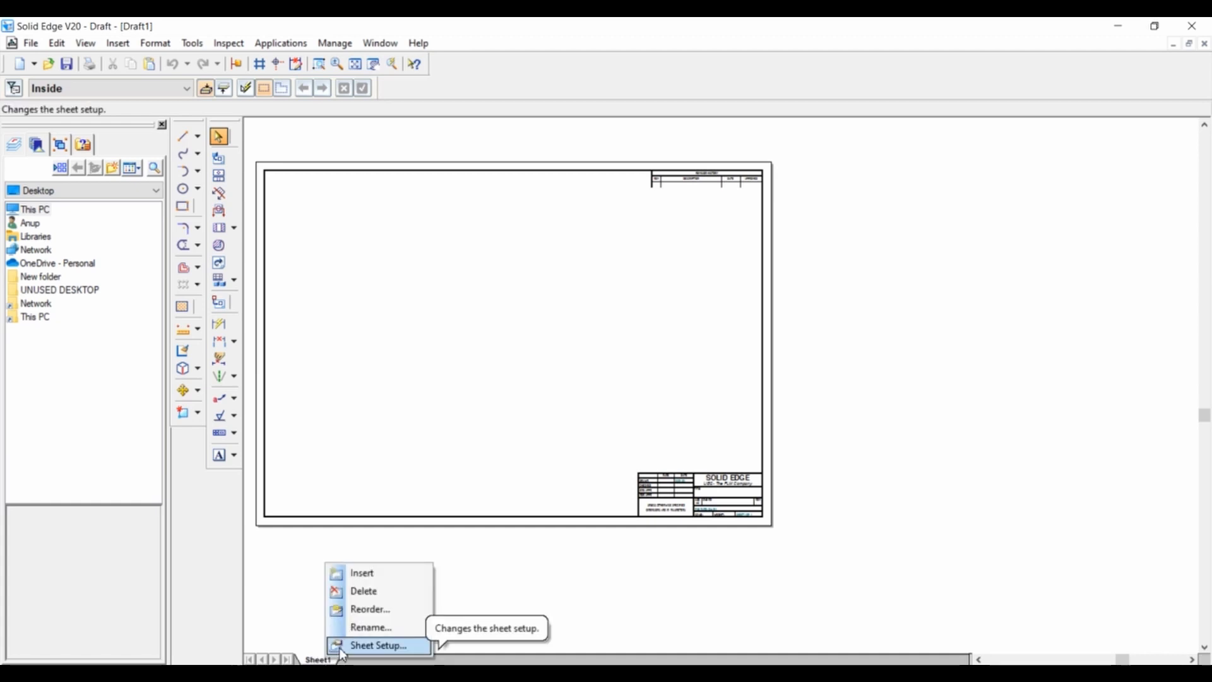
left_click(342, 649)
left_click(582, 286)
left_click(577, 336)
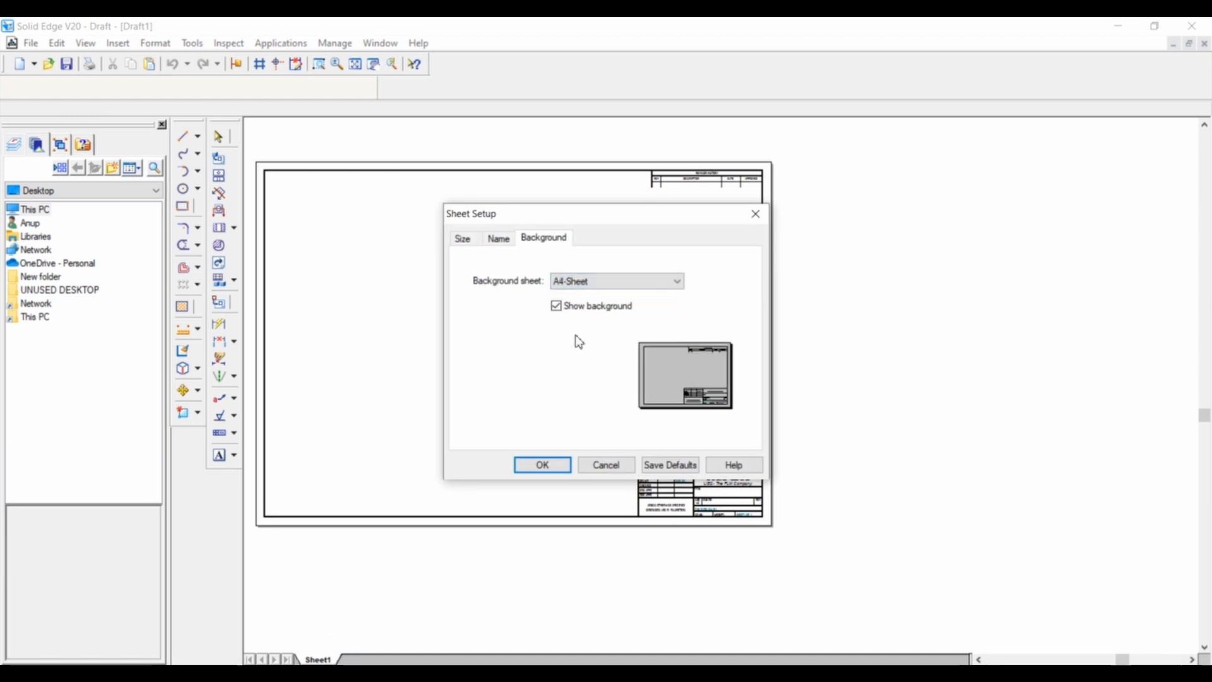
left_click(558, 308)
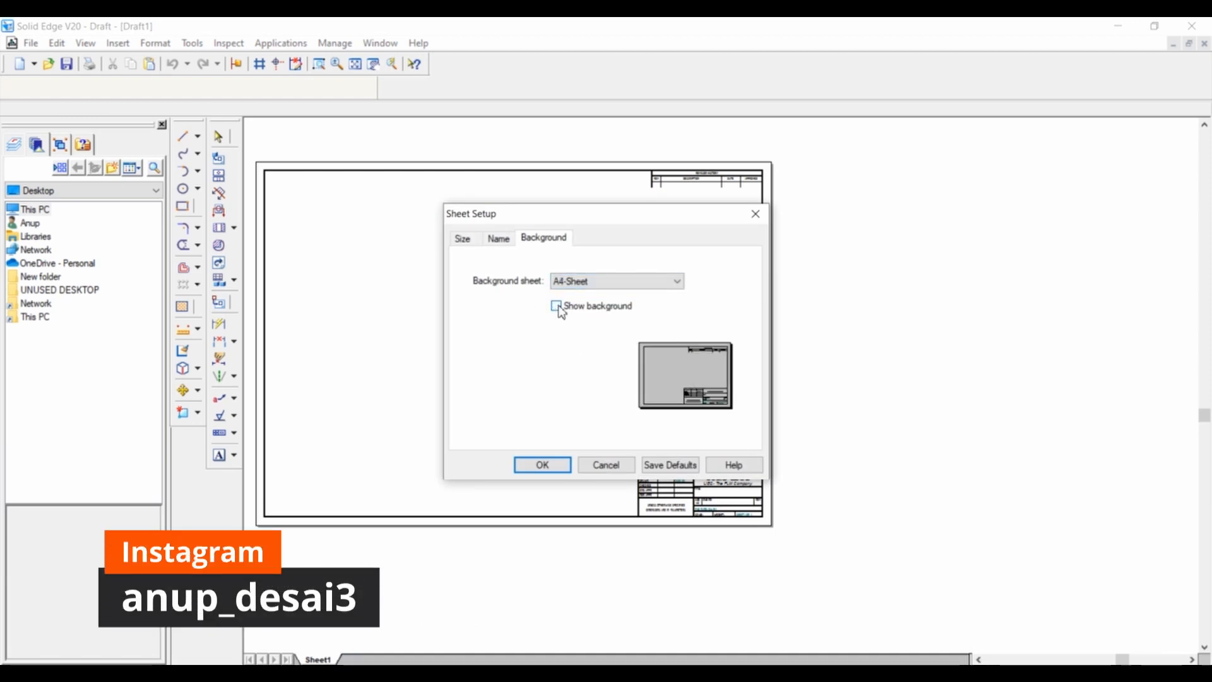
left_click(548, 465)
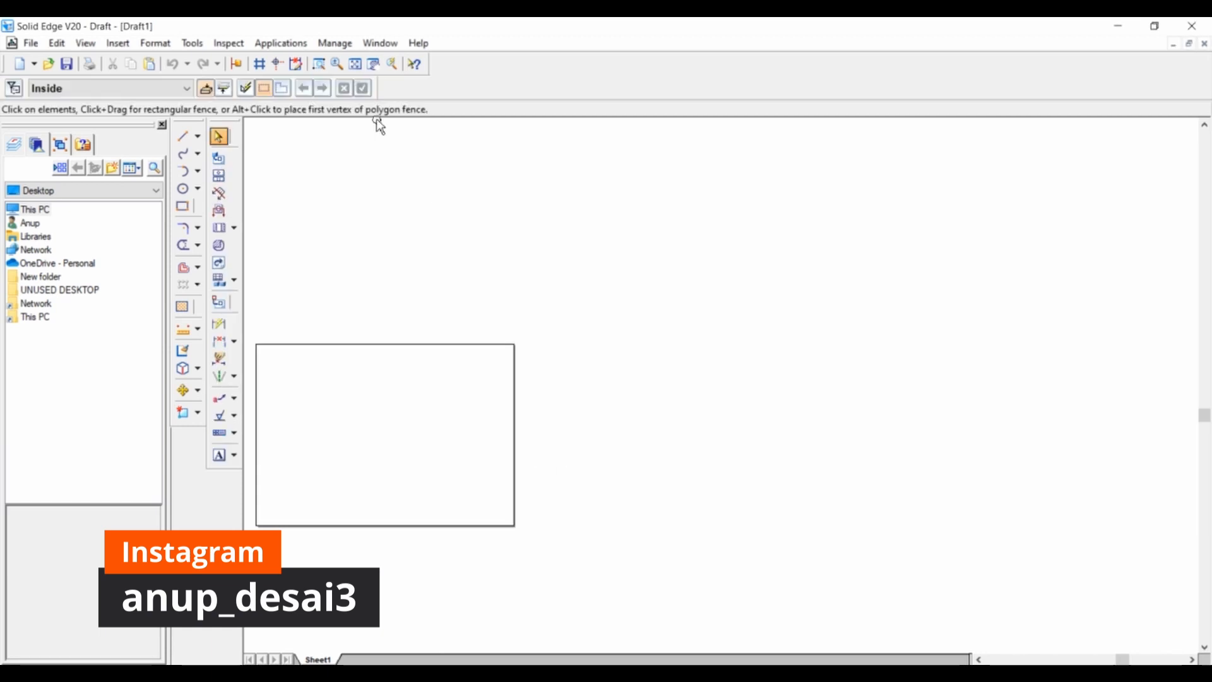
left_click(356, 66)
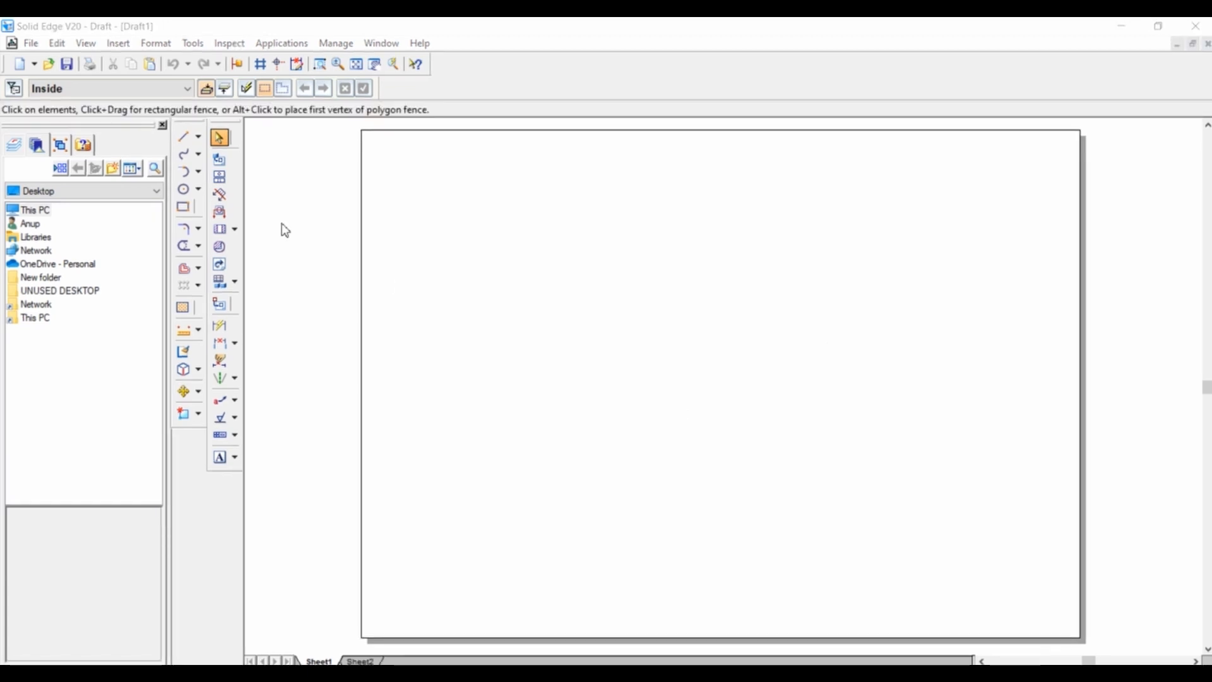
Draw a long horizontal reference line across the sheet's middle and a full-height vertical one crossing it, both 0.13 mm wide.
left_click(184, 137)
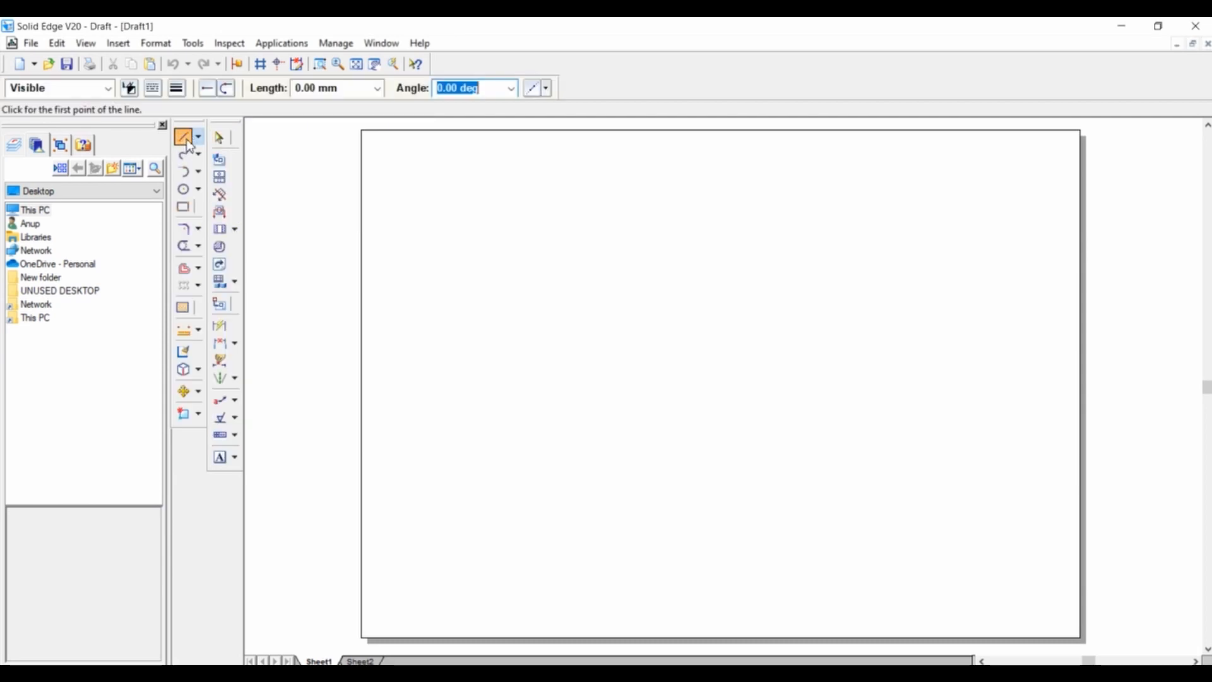
left_click(179, 95)
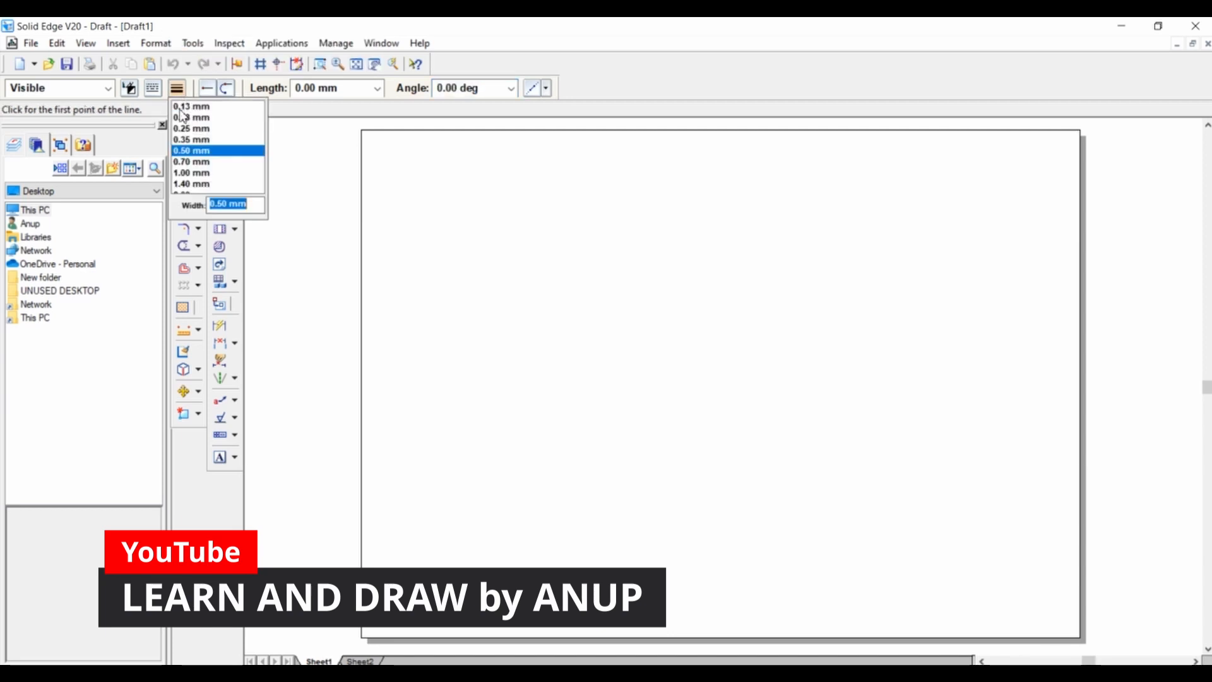
left_click(185, 108)
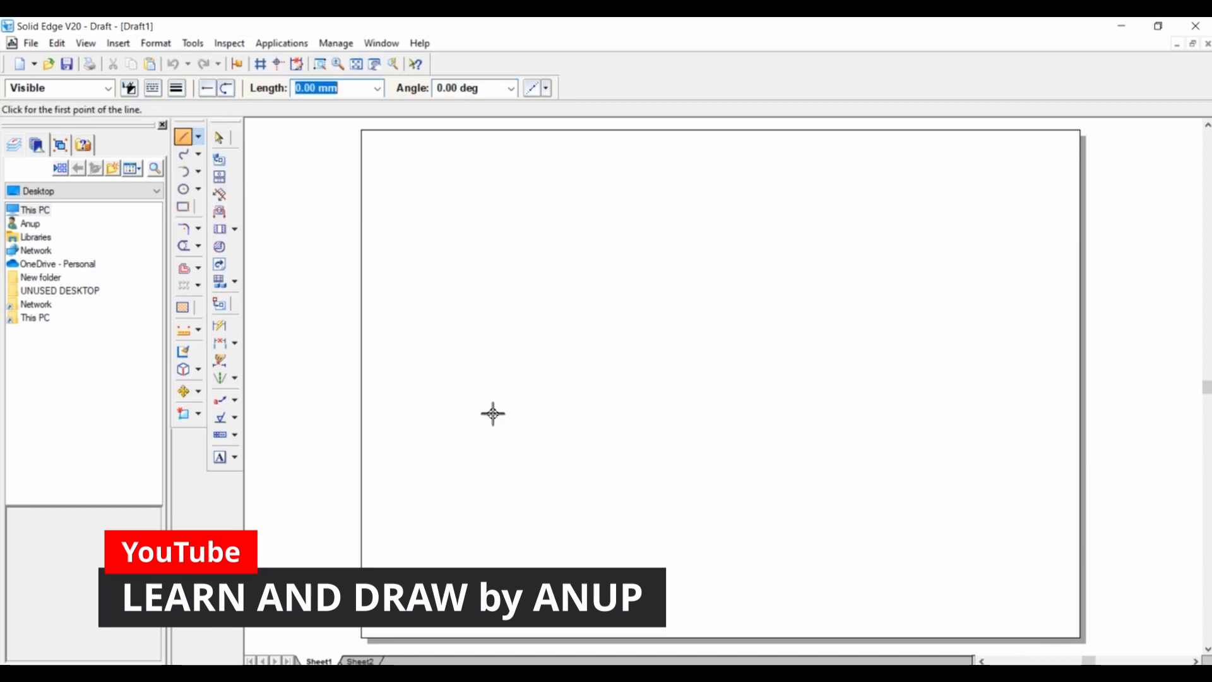
left_click(377, 382)
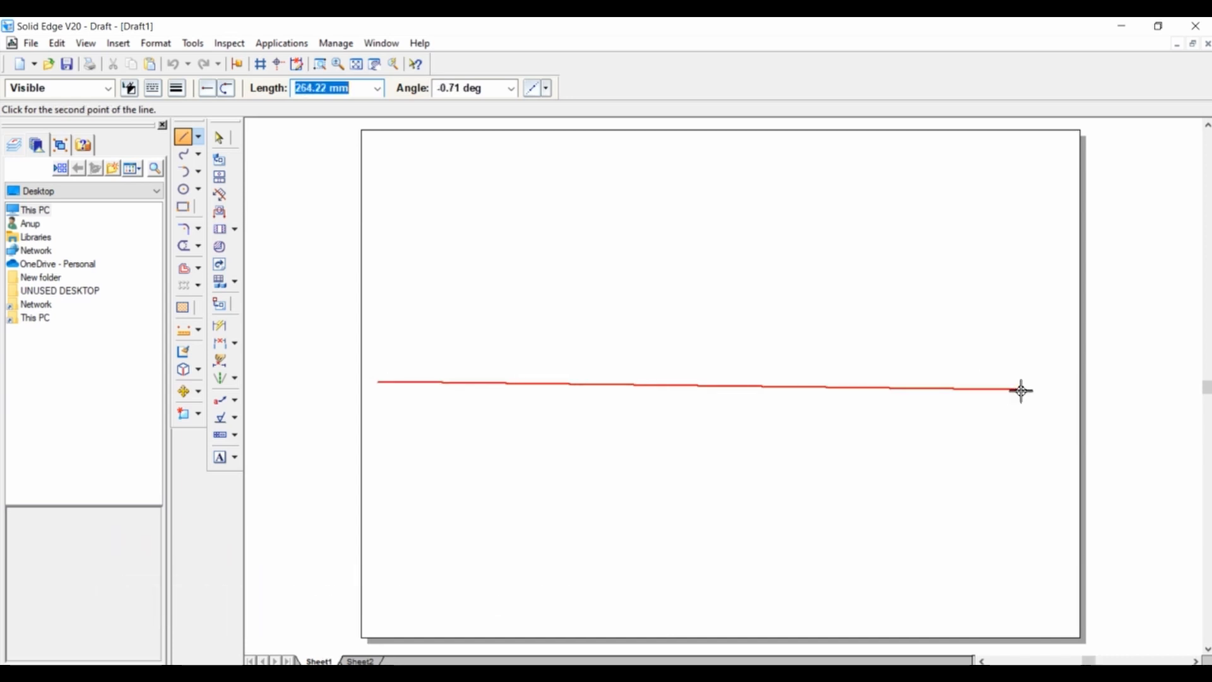
left_click(1051, 381)
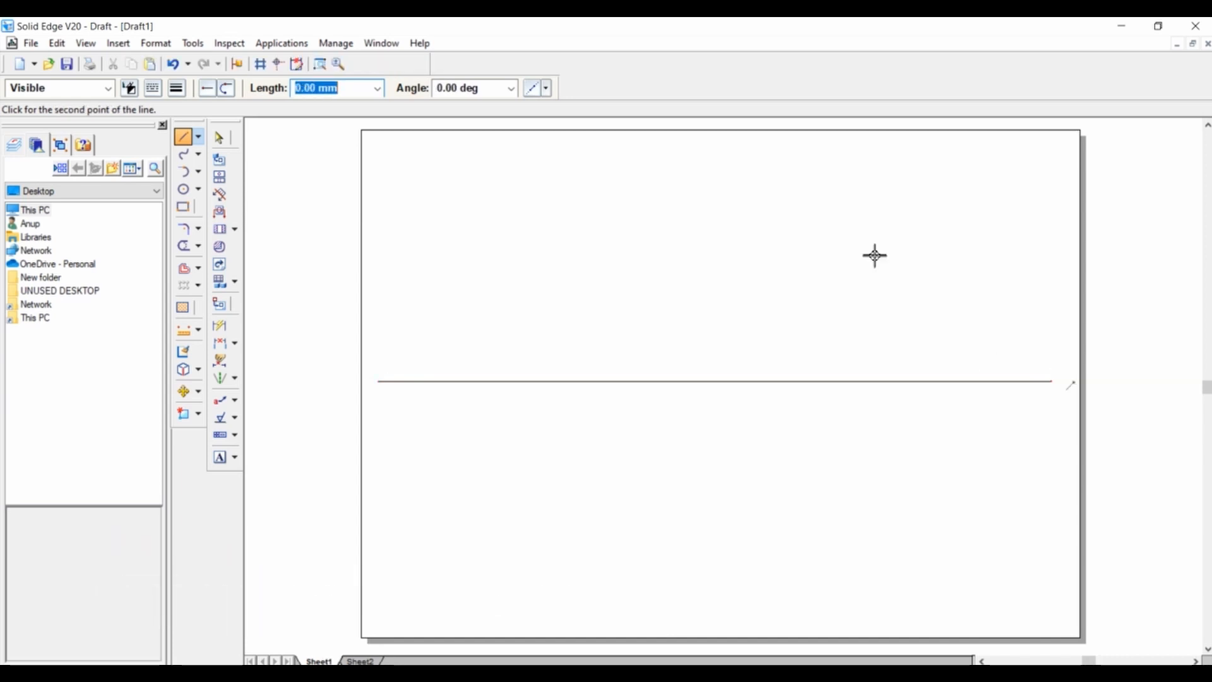
right_click(863, 249)
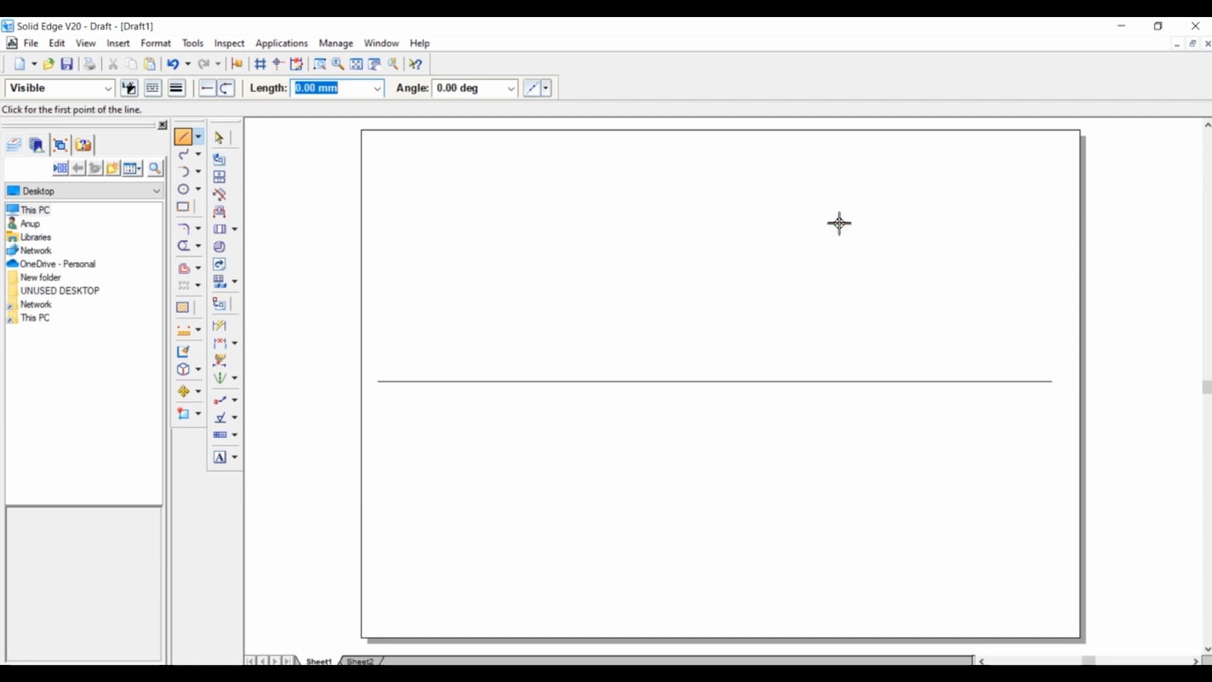
left_click(700, 139)
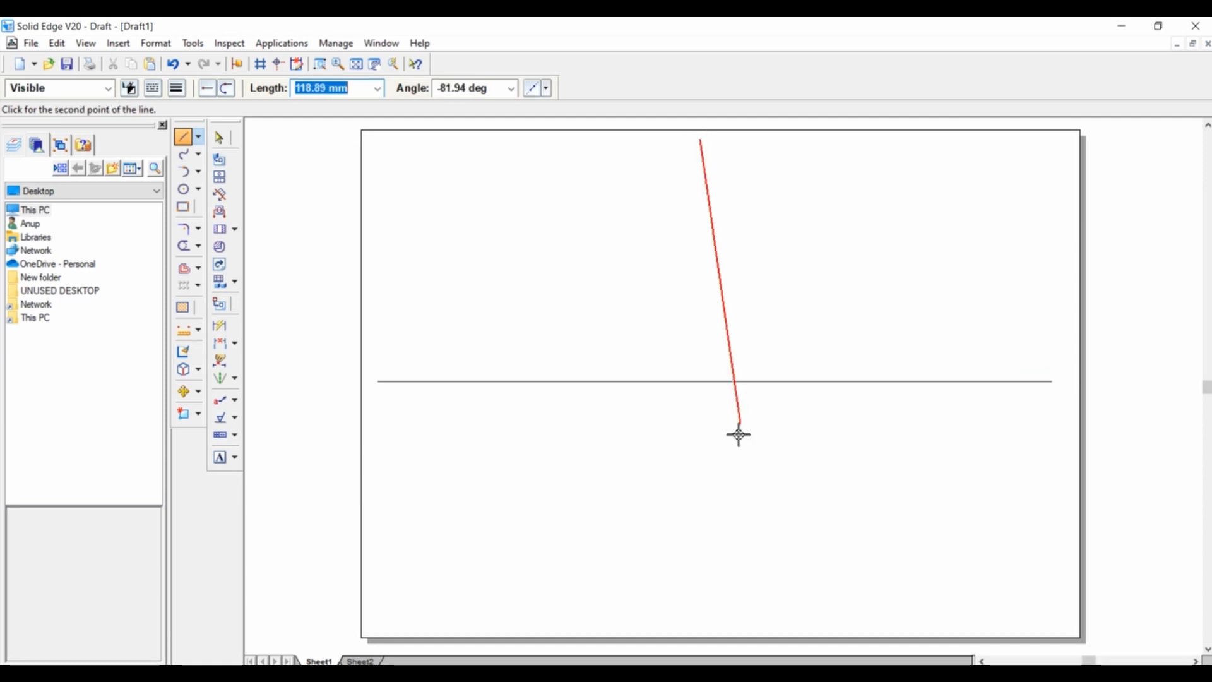
left_click(707, 625)
right_click(825, 528)
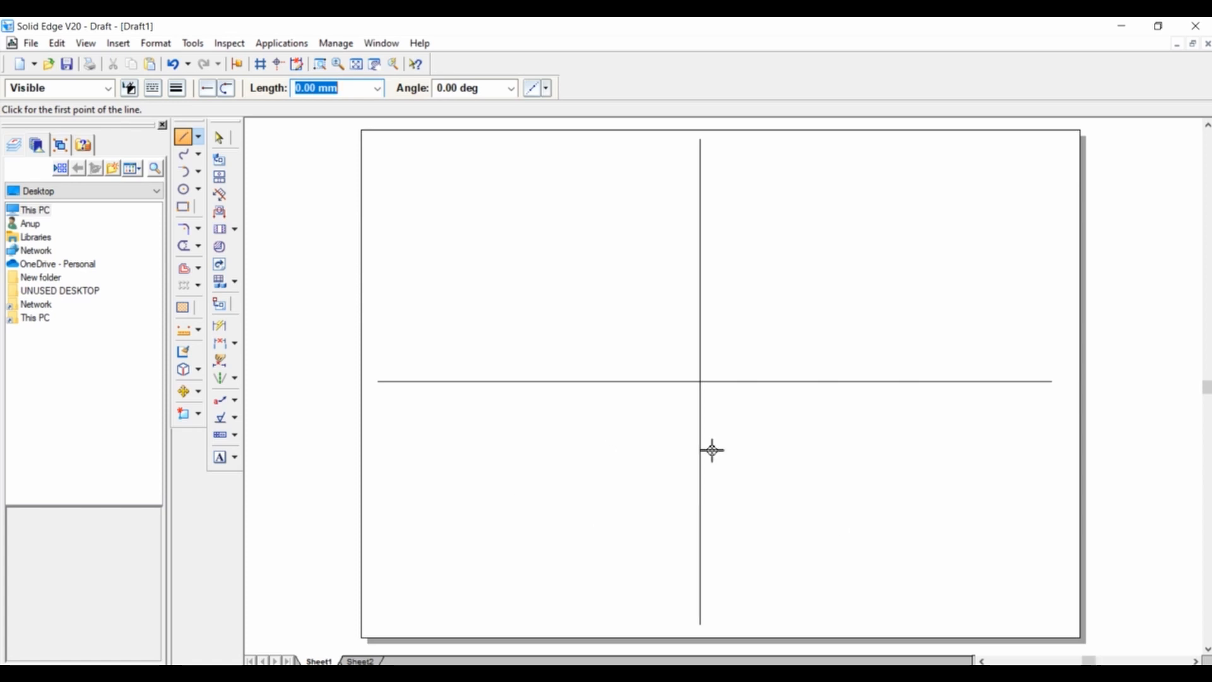
Label the horizontal line's left and right ends x and y, and the vertical line's upper and lower ends x1 and y1.
left_click(220, 463)
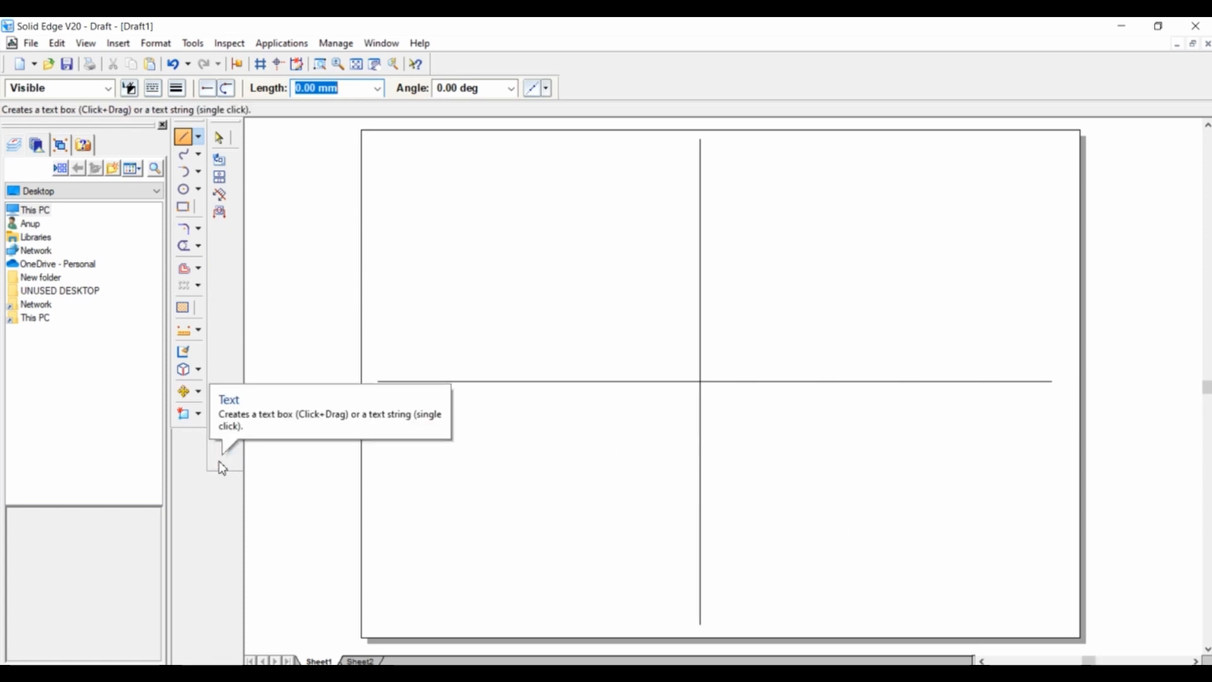
left_click(373, 382)
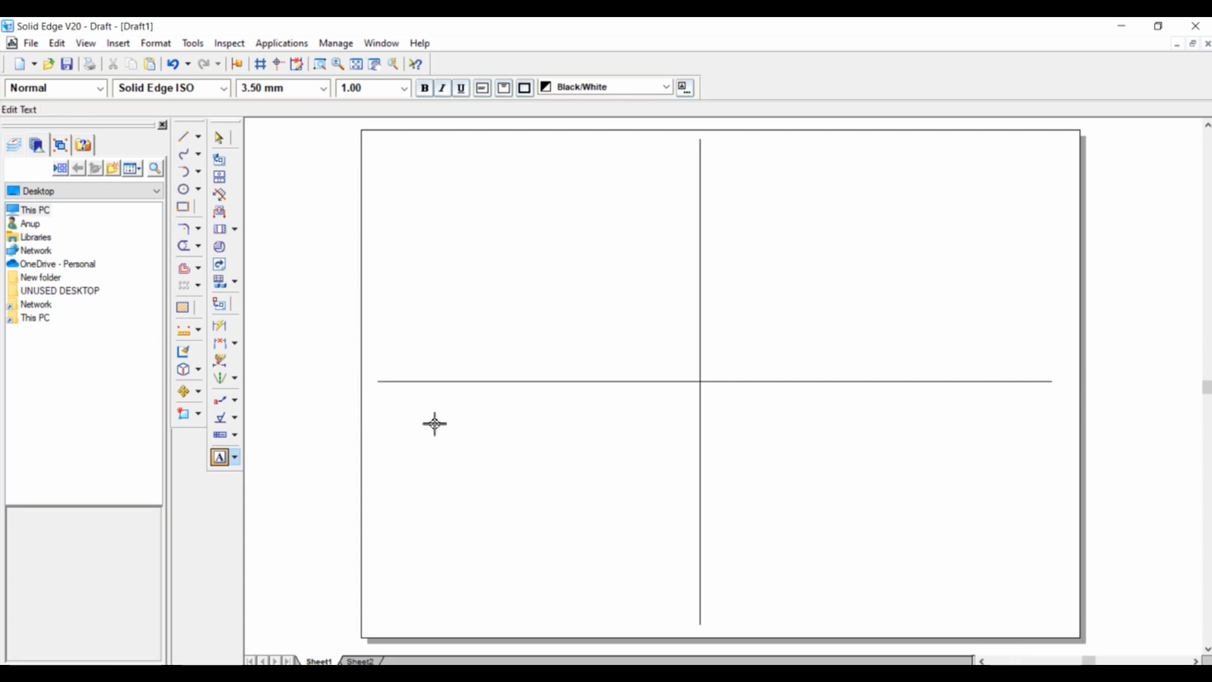
type("x")
left_click(1063, 389)
type("y")
left_click(710, 150)
type("x1")
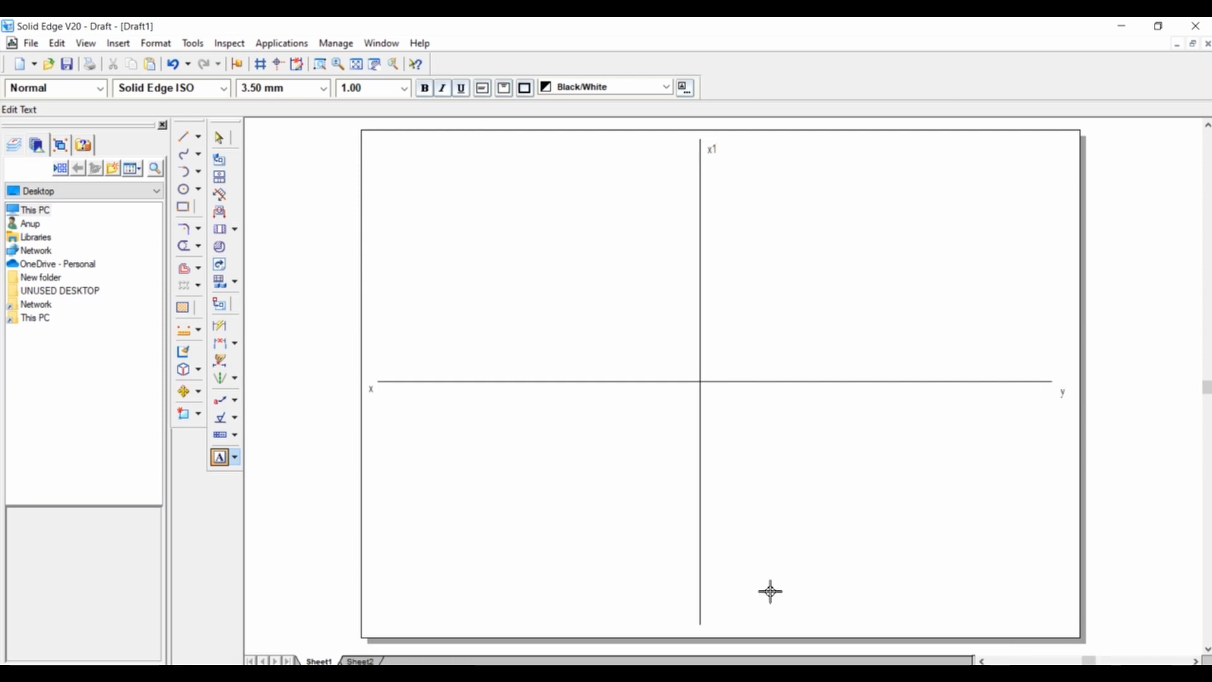
left_click(718, 615)
type("y1")
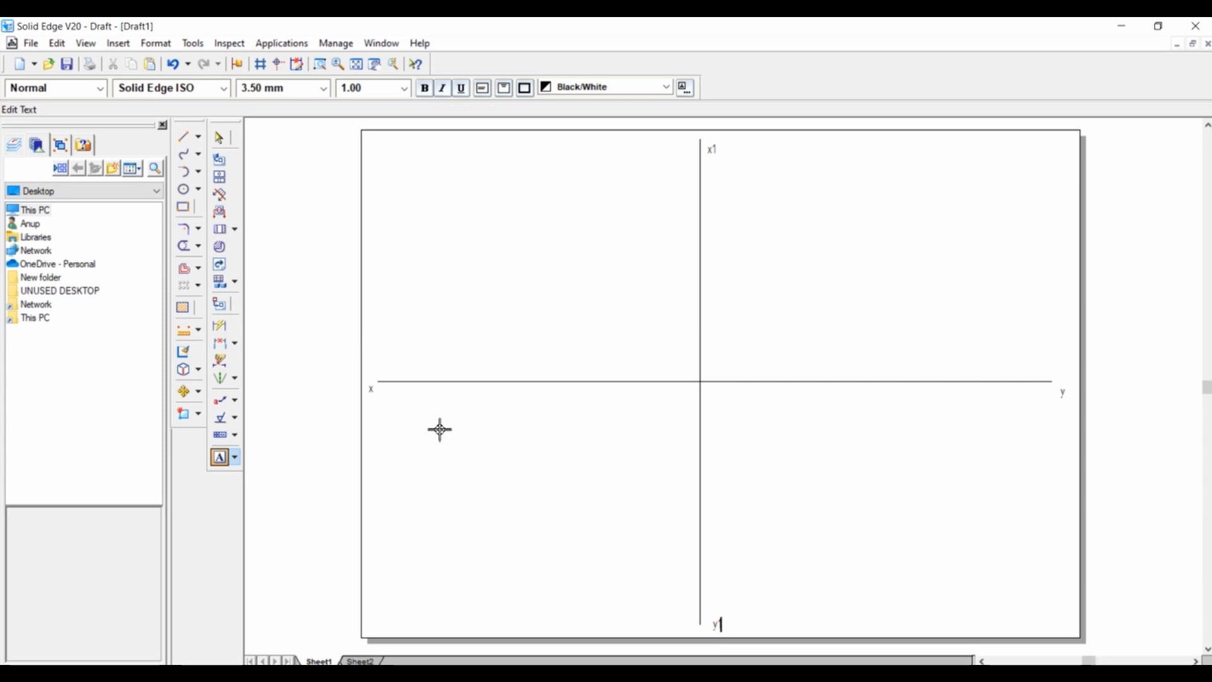
Add the plane labels VP above and HP below the left end of the horizontal reference line.
left_click(392, 360)
type("VP")
left_click(394, 396)
type("HP")
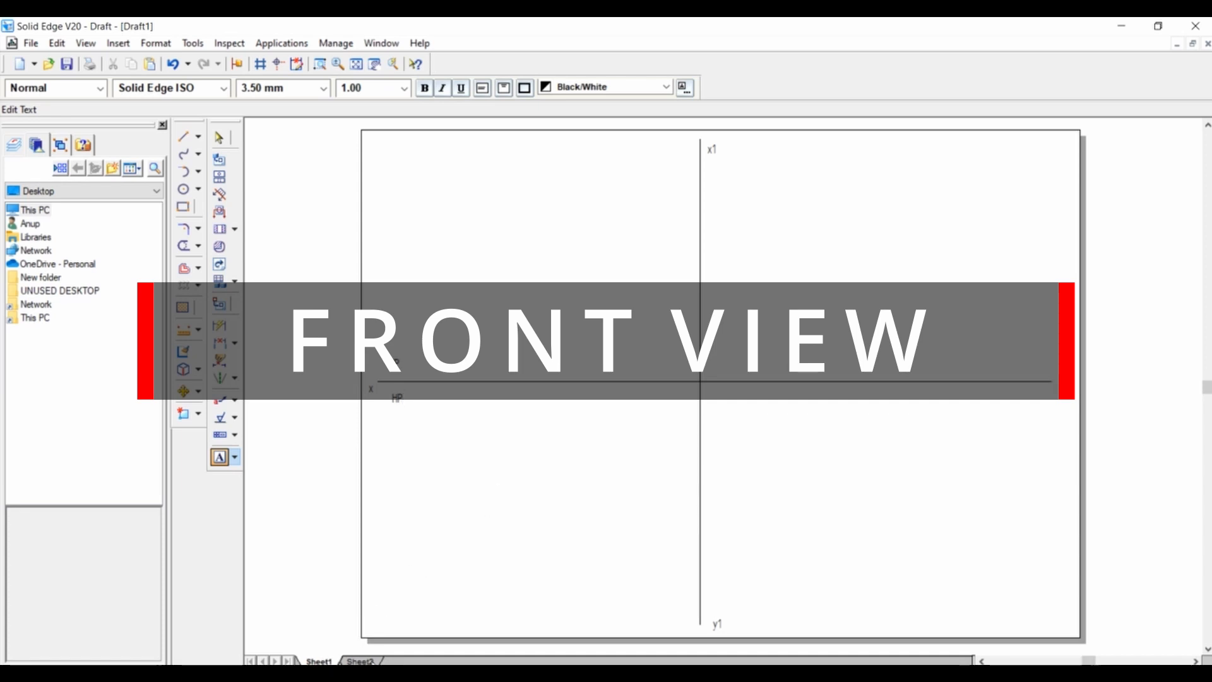
Check the isometric reference on Sheet2 and draw the front view's 50 mm horizontal base in the upper-right quadrant with 0.50 mm line width.
left_click(359, 661)
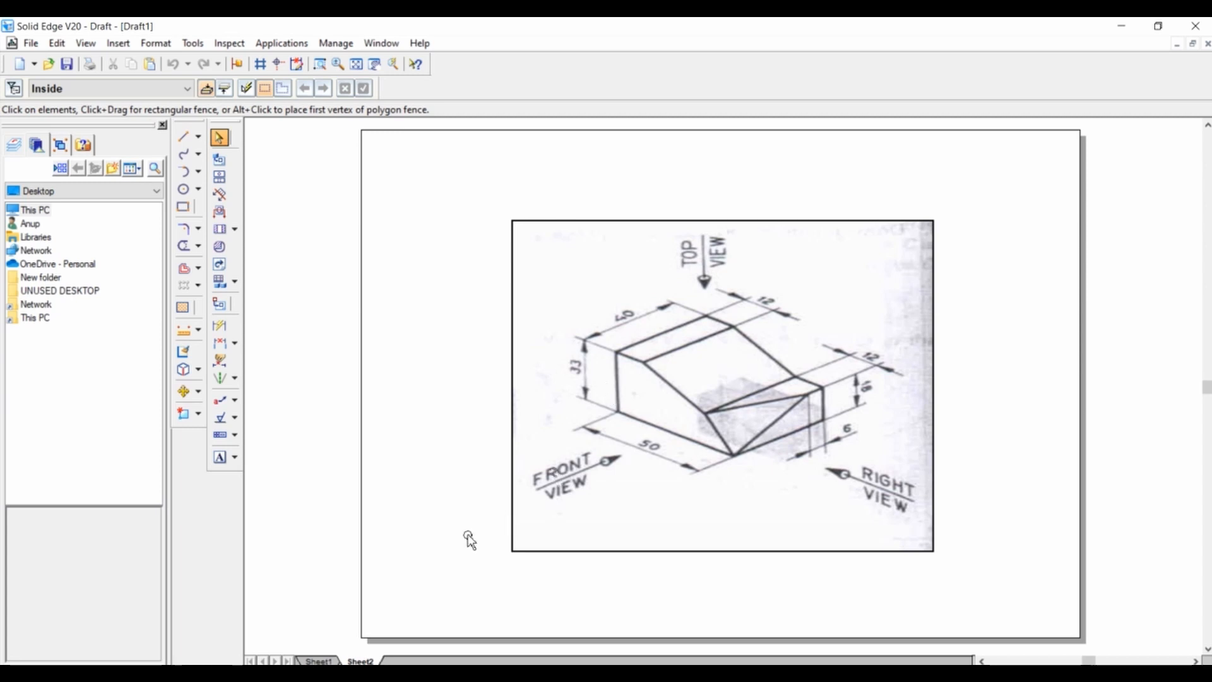
left_click(319, 661)
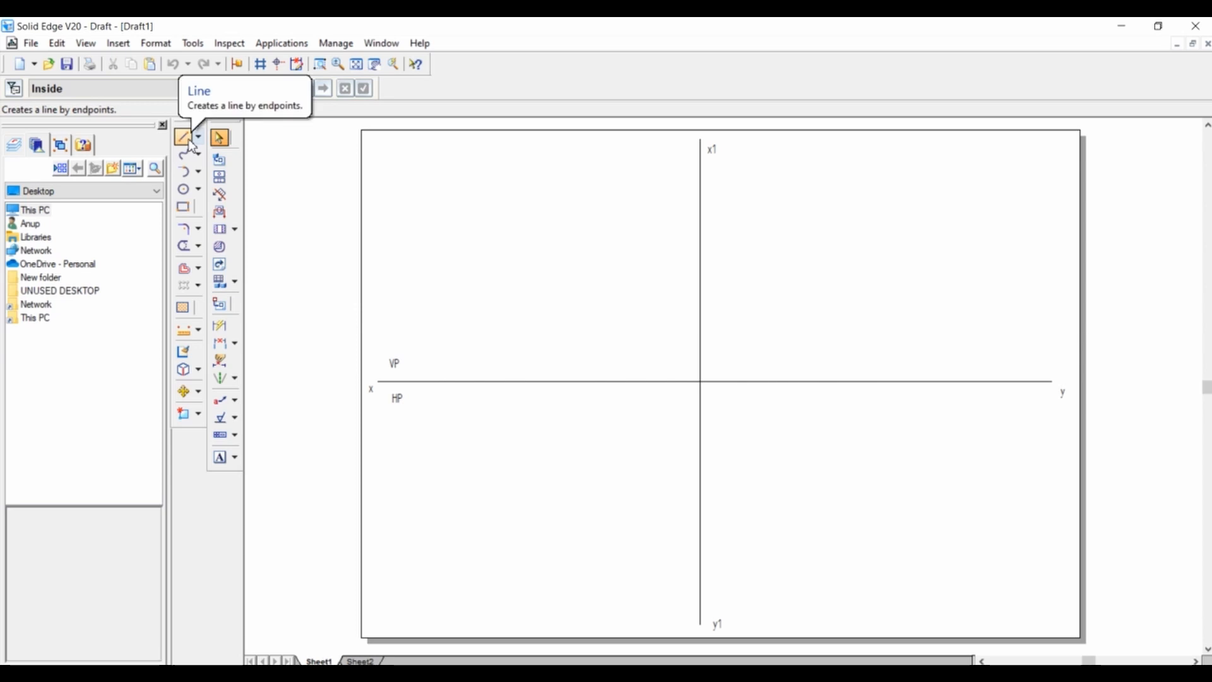
left_click(184, 138)
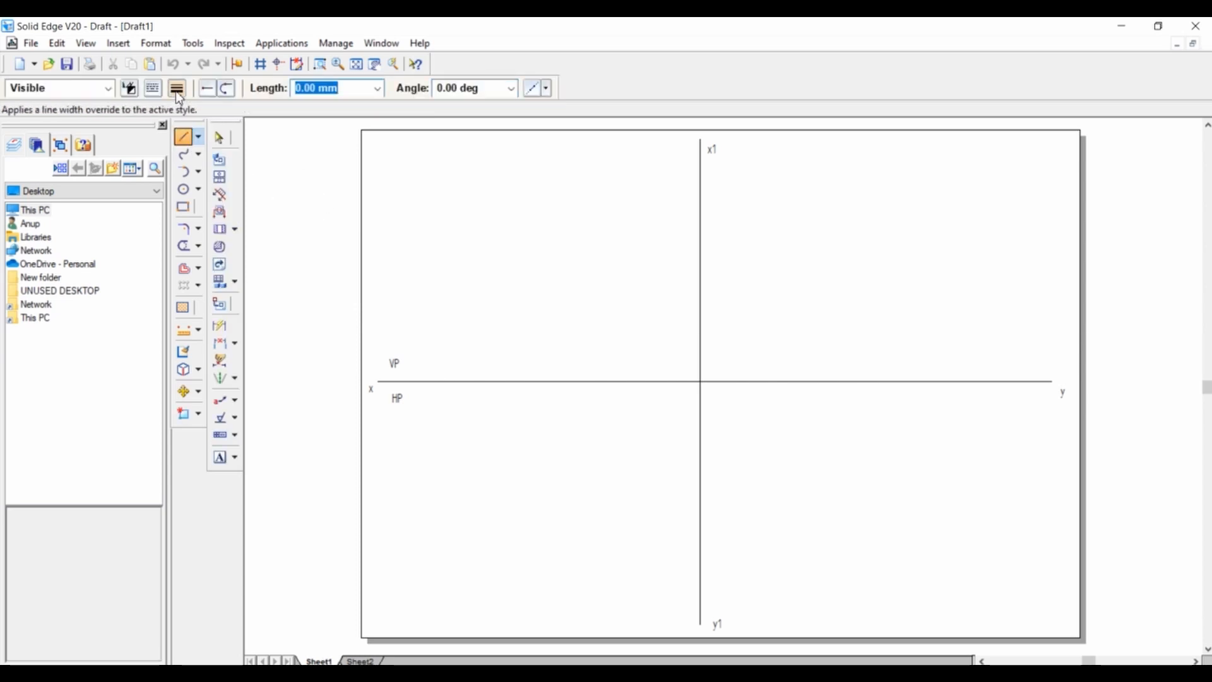
left_click(176, 89)
left_click(190, 151)
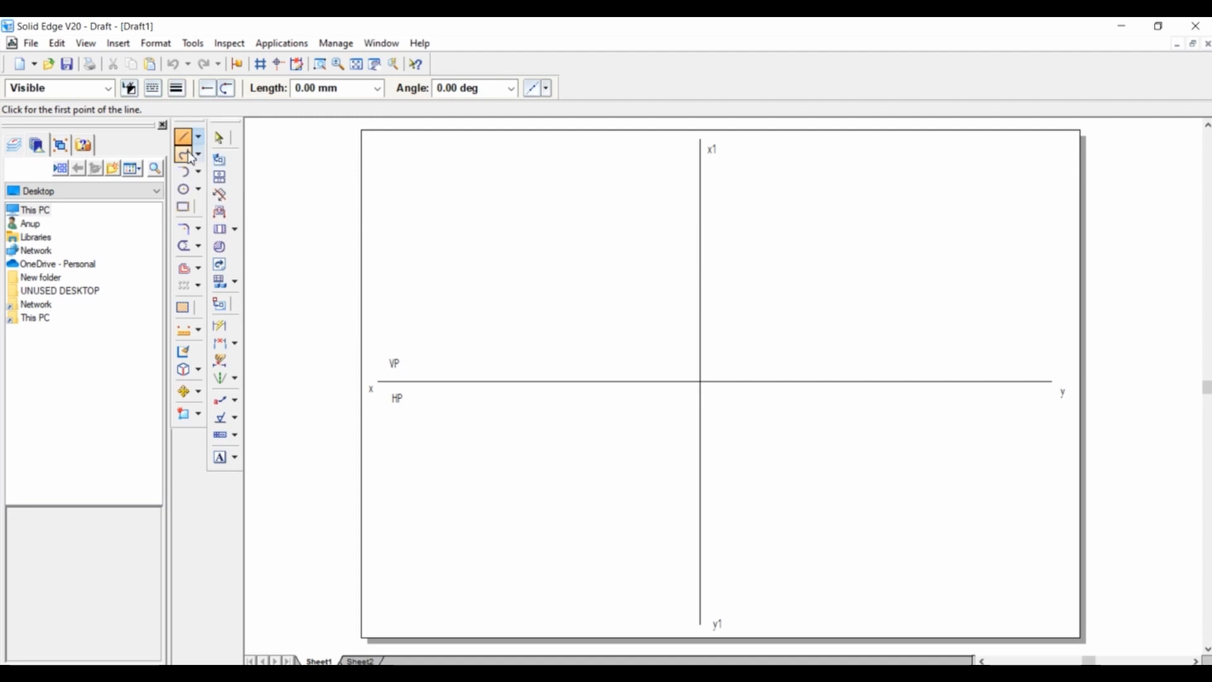
left_click(759, 341)
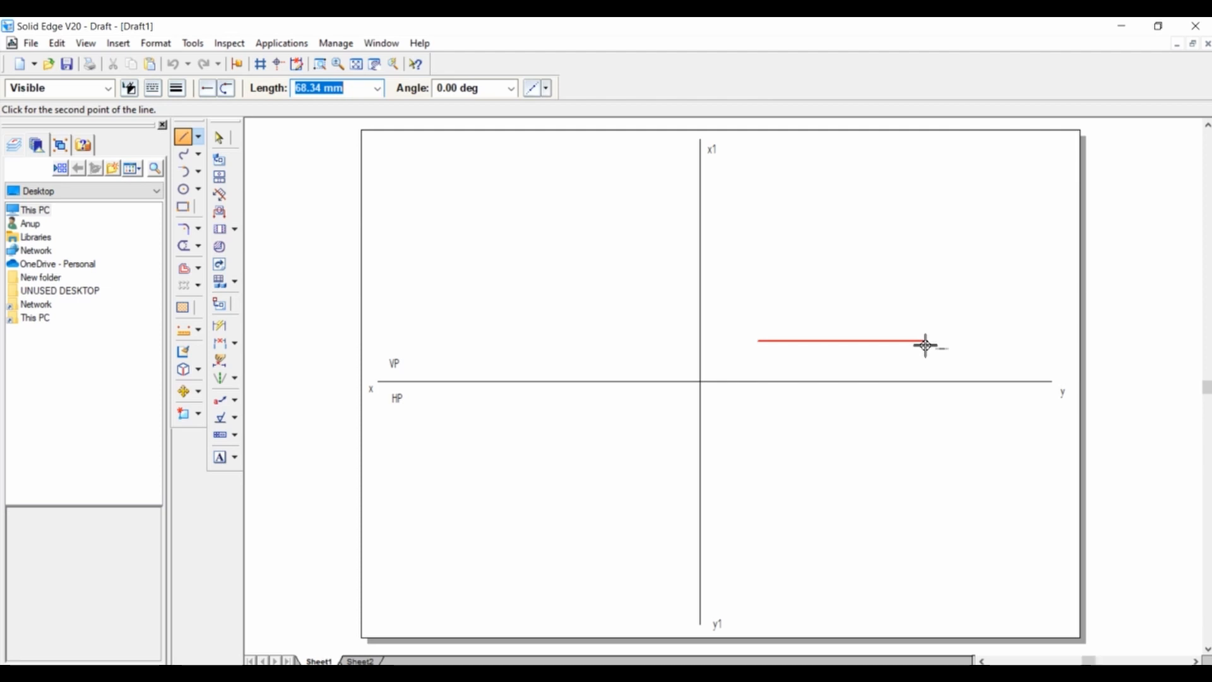
type("50")
key("Tab")
key("Return")
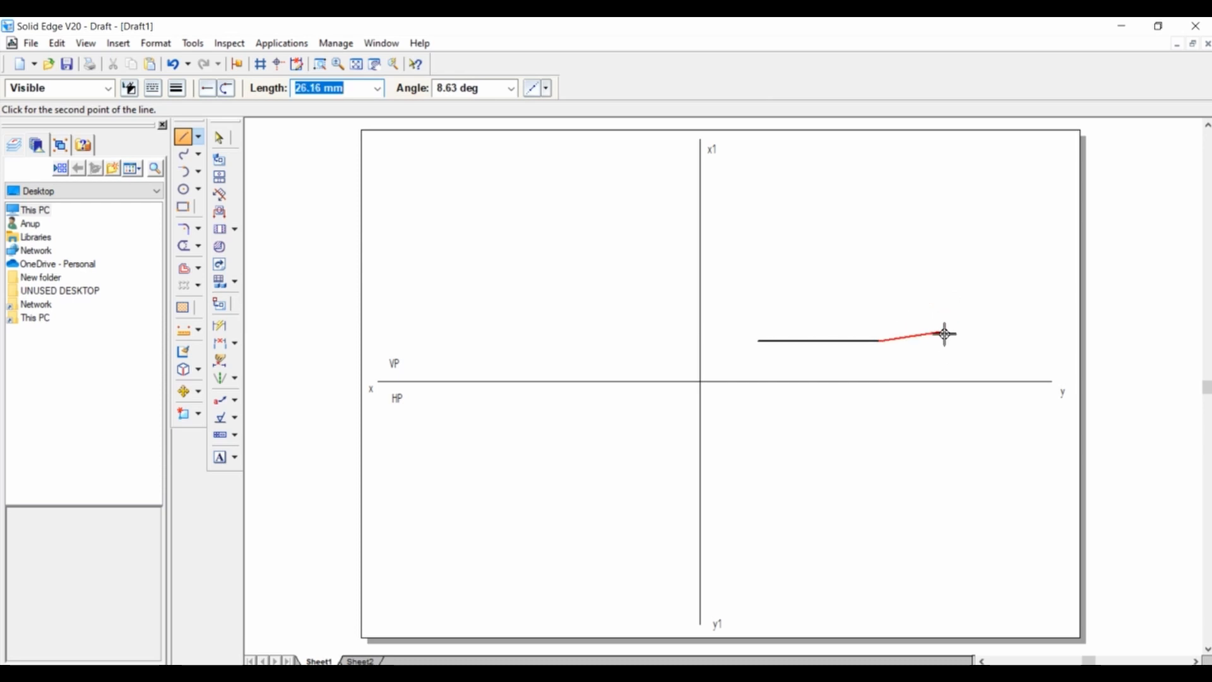
Consult the isometric reference and draw an 18 mm vertical edge at 90° upward from the right end of the front view's base.
left_click(378, 660)
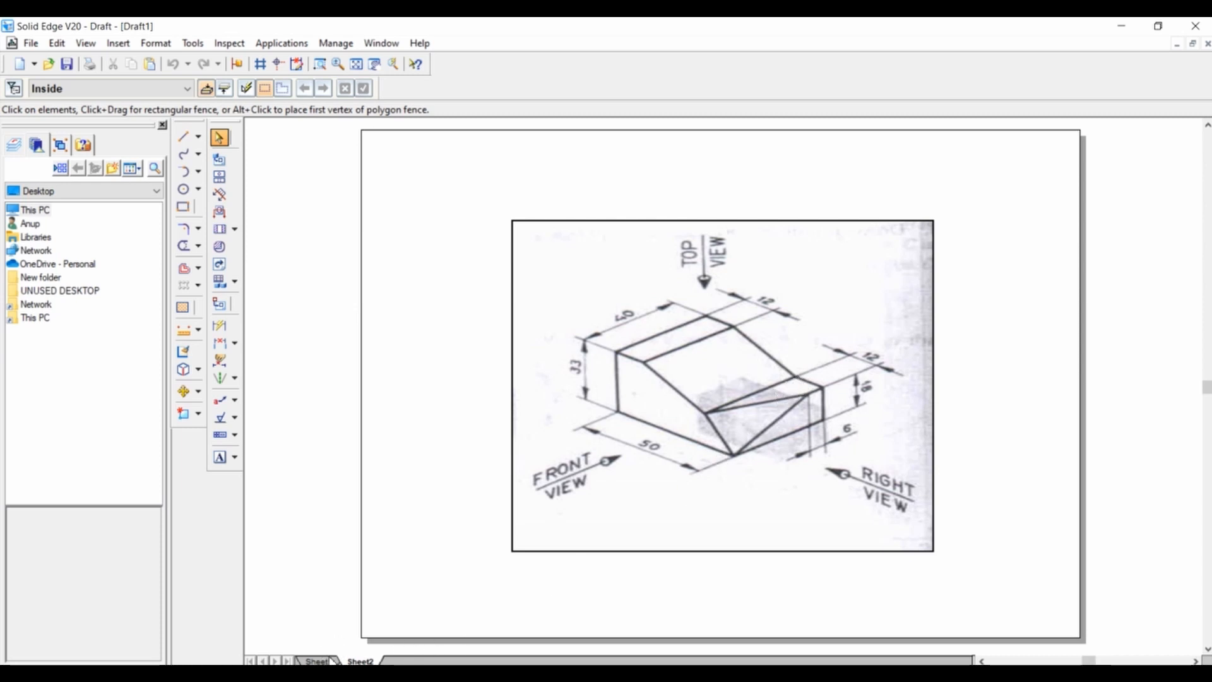
left_click(328, 660)
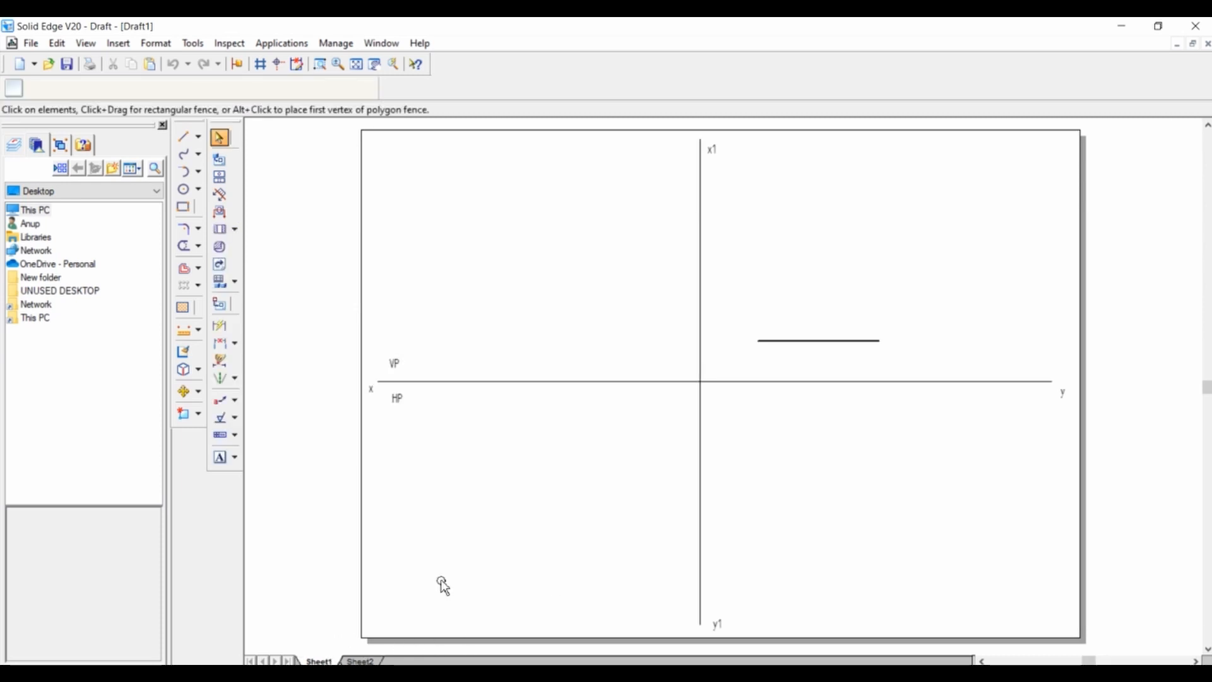
left_click(183, 138)
left_click(882, 339)
type("18")
key("Tab")
type("90")
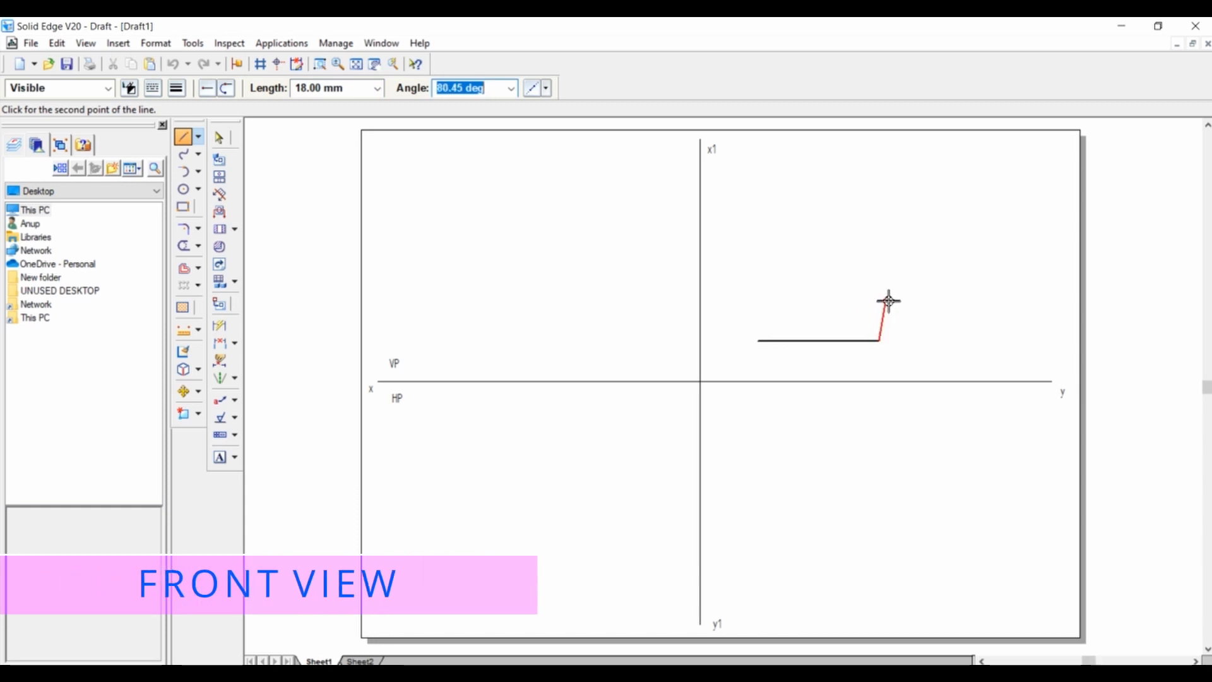
left_click(872, 301)
Draw a 12 mm horizontal edge leftward from the top of the 18 mm edge and end the line chain.
type("12")
key("Tab")
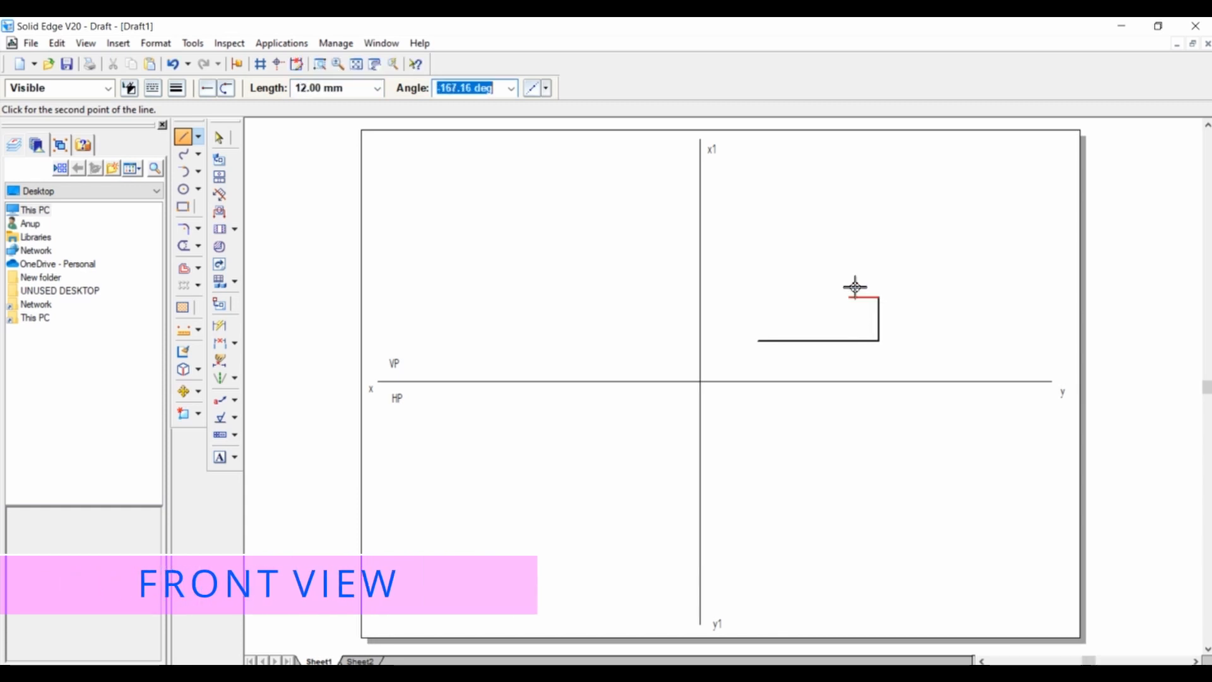
left_click(857, 298)
right_click(869, 265)
Consult the isometric reference and draw a 33 mm vertical edge upward from the left end of the front view's base.
left_click(373, 657)
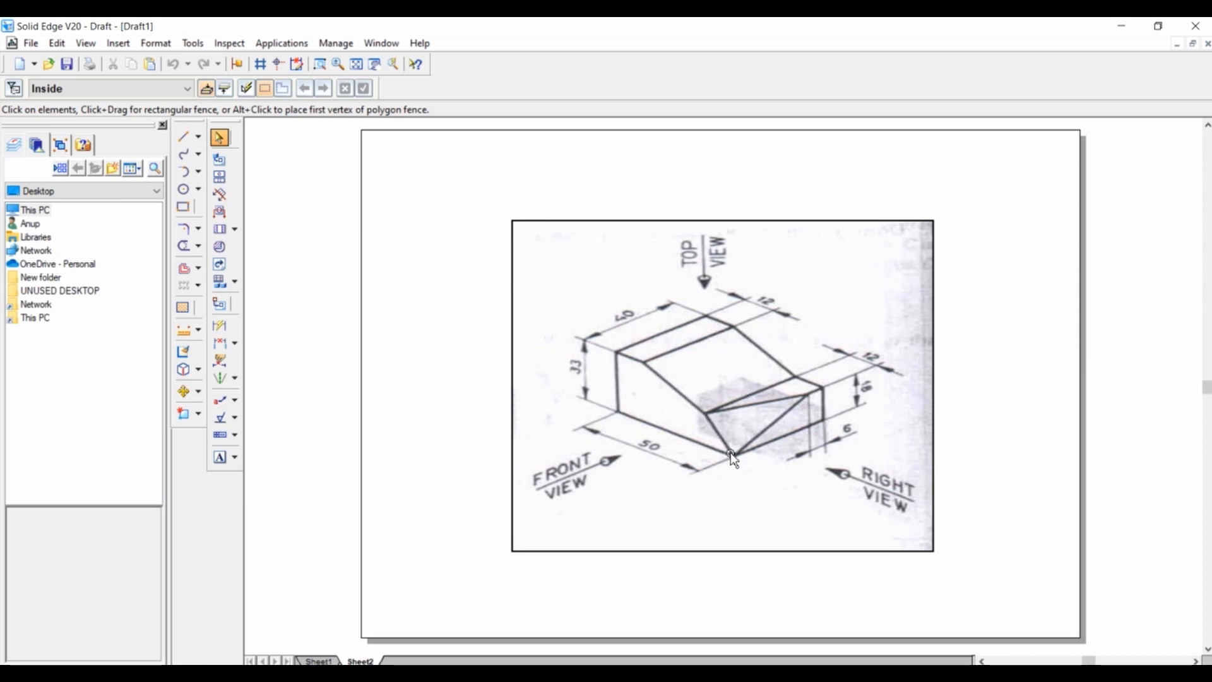
left_click(320, 661)
left_click(183, 136)
left_click(758, 341)
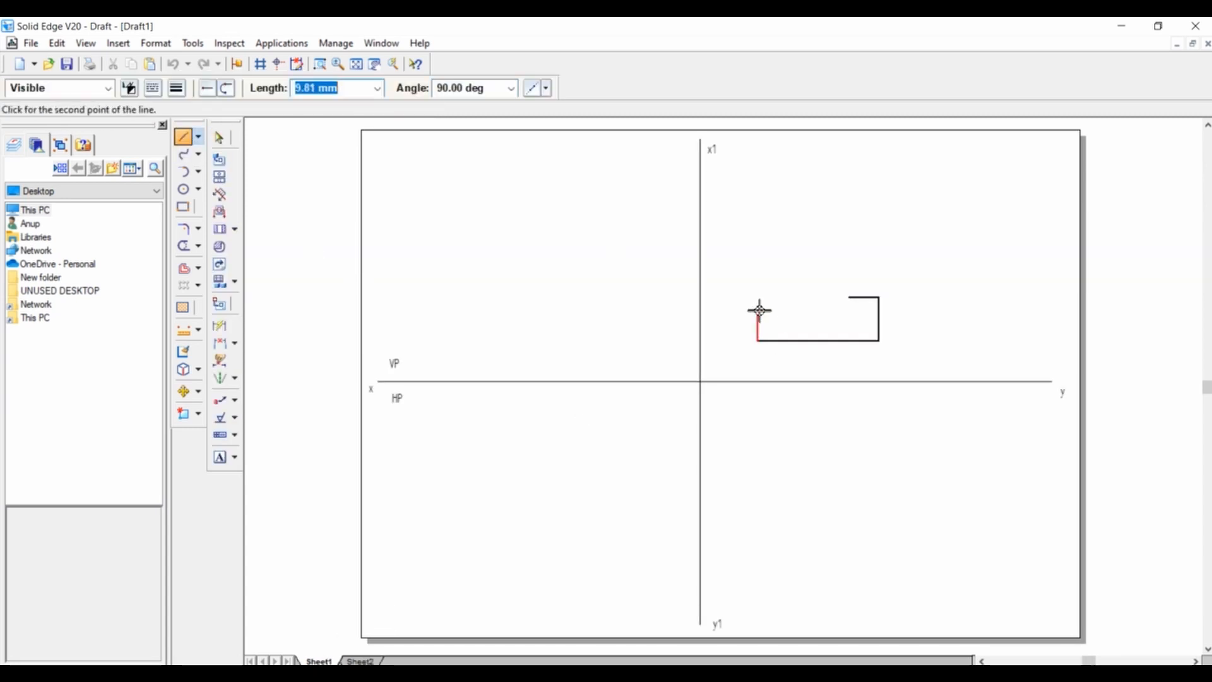
type("33")
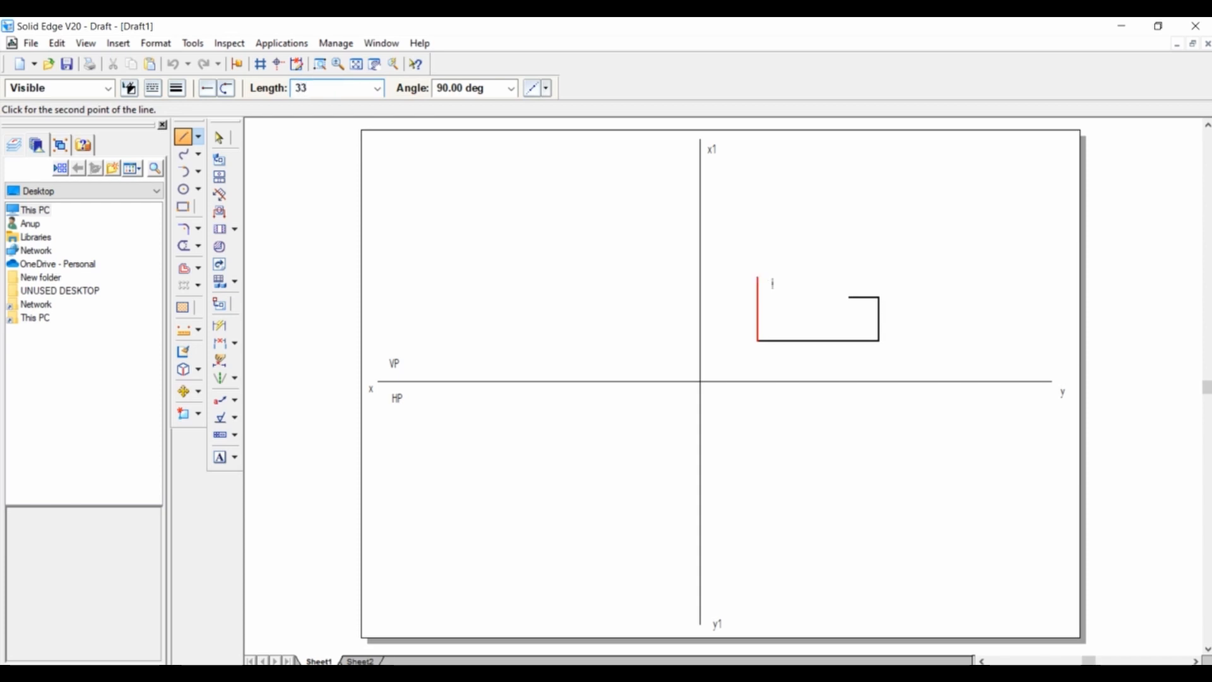
key("Return")
left_click(756, 279)
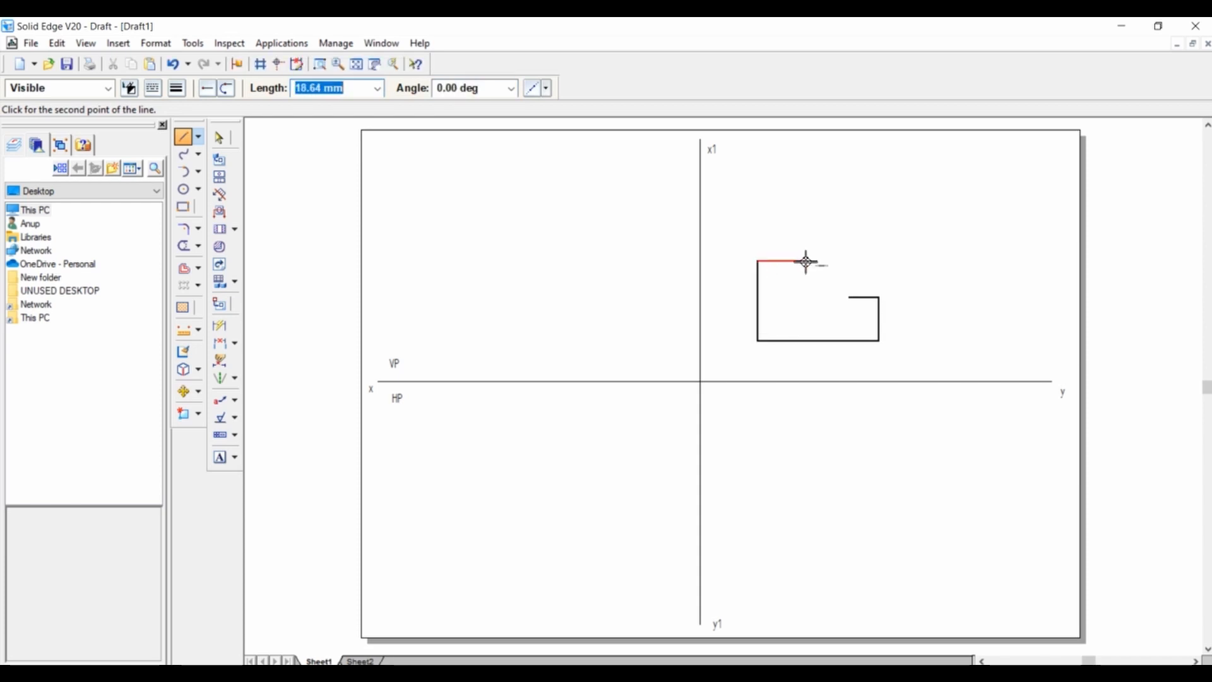
Draw a 12 mm horizontal edge at 0° rightward from the top of the front view's 33 mm edge.
type("12")
key("Tab")
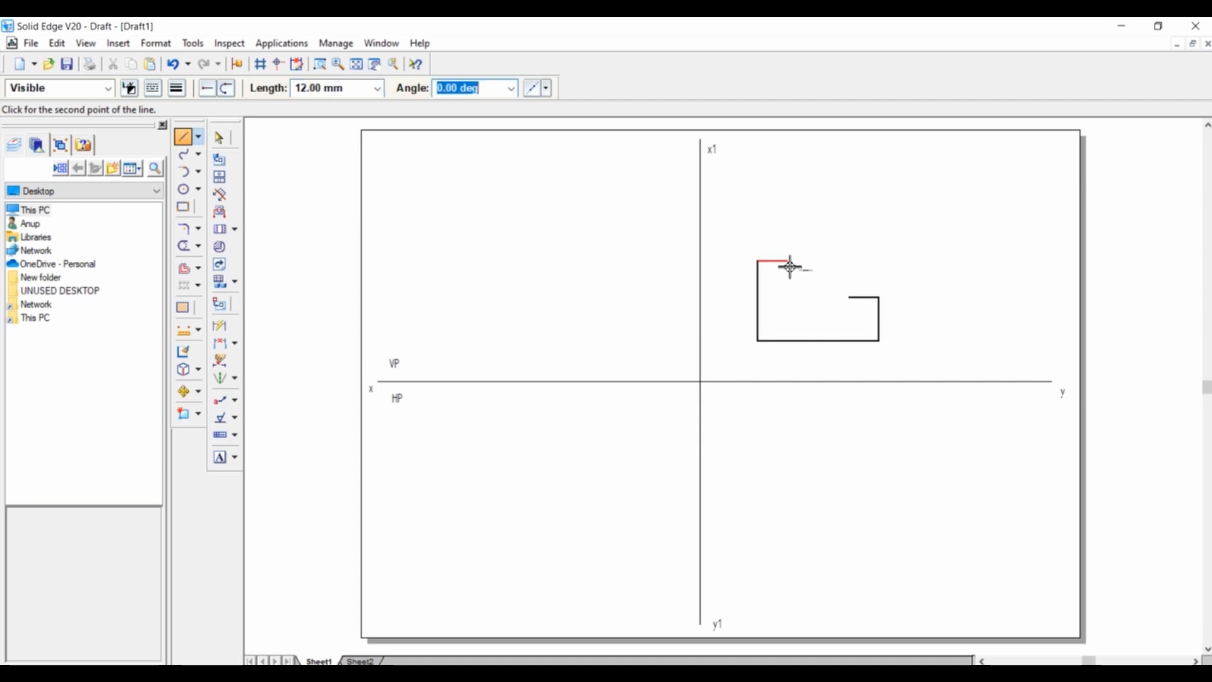
left_click(790, 267)
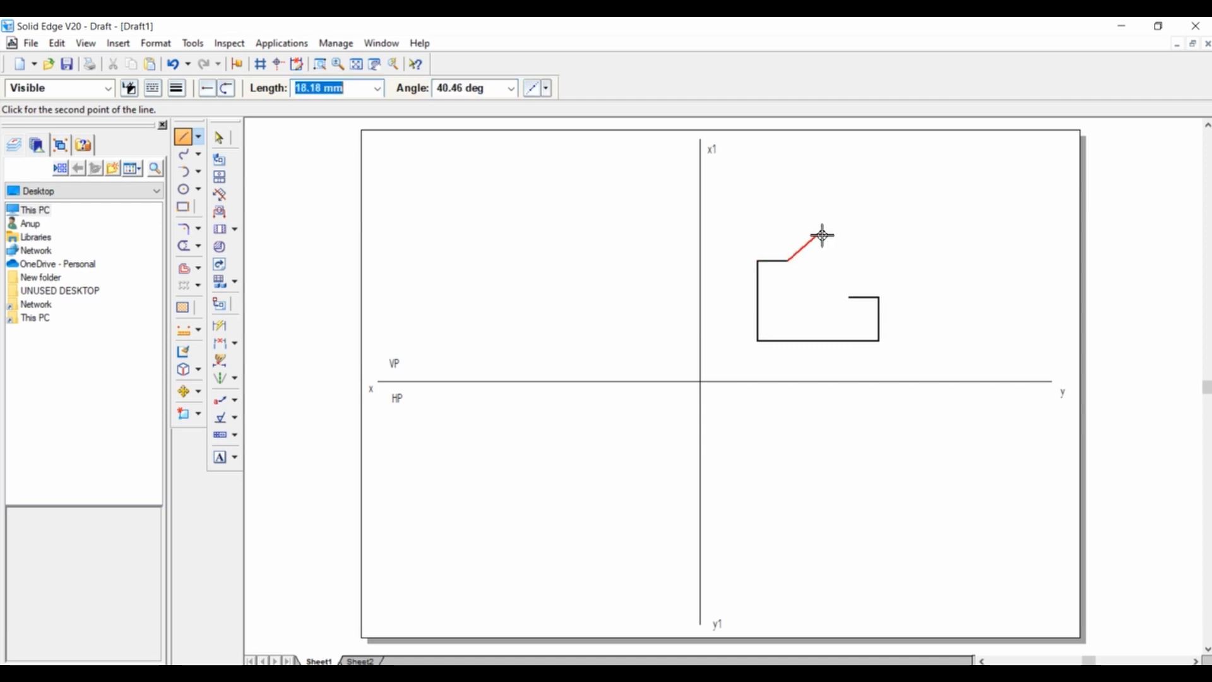
Connect the top edge to the left end of the 12 mm step edge and continue diagonally to the front view's lower-right corner.
left_click(851, 297)
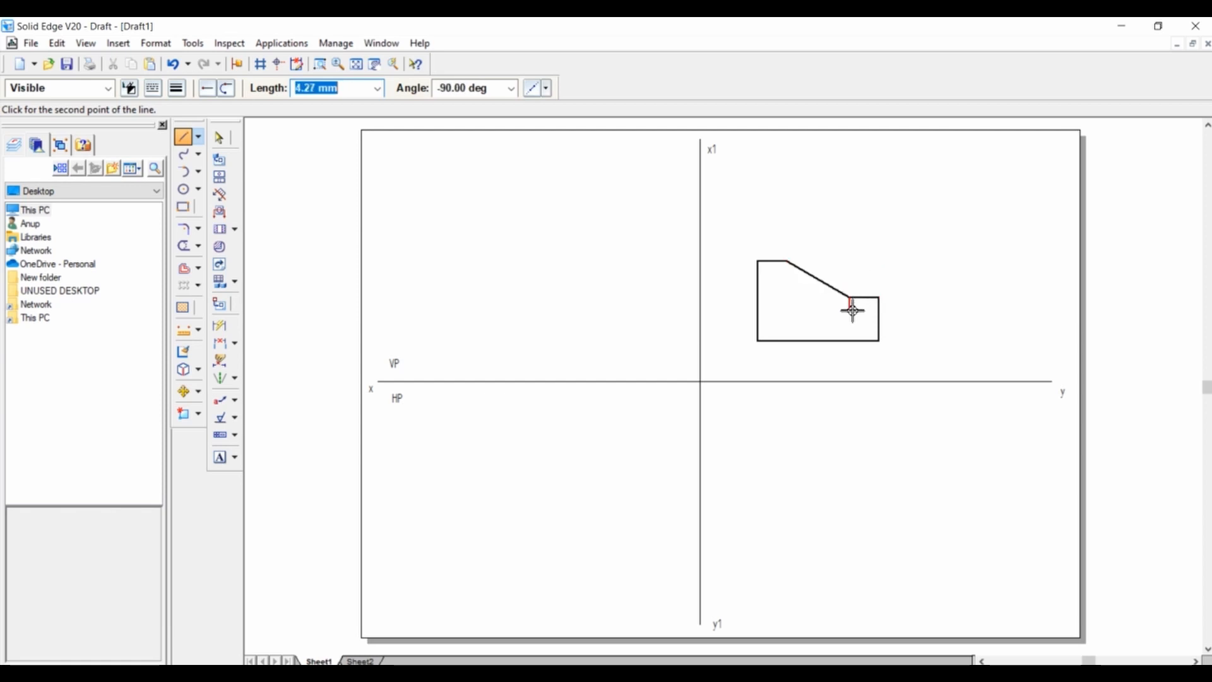
left_click(880, 341)
right_click(922, 250)
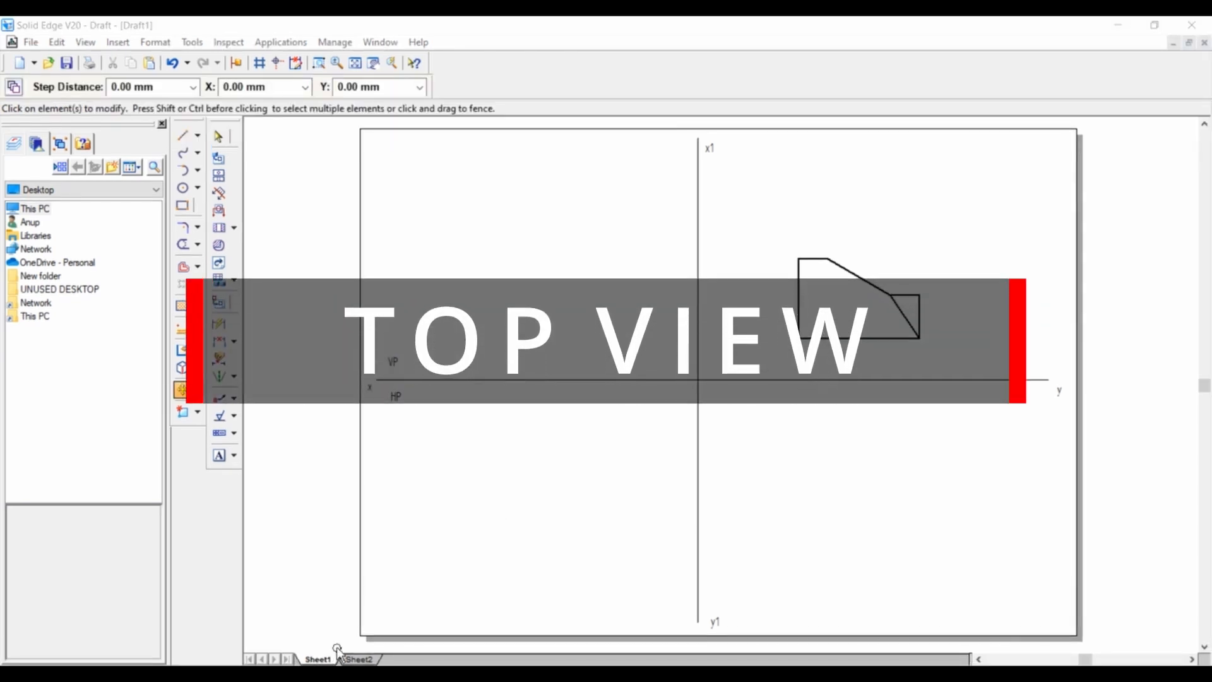
Consult the isometric reference and draw a thin vertical projection line about 43 mm downward from the front view's lower-left corner.
left_click(360, 659)
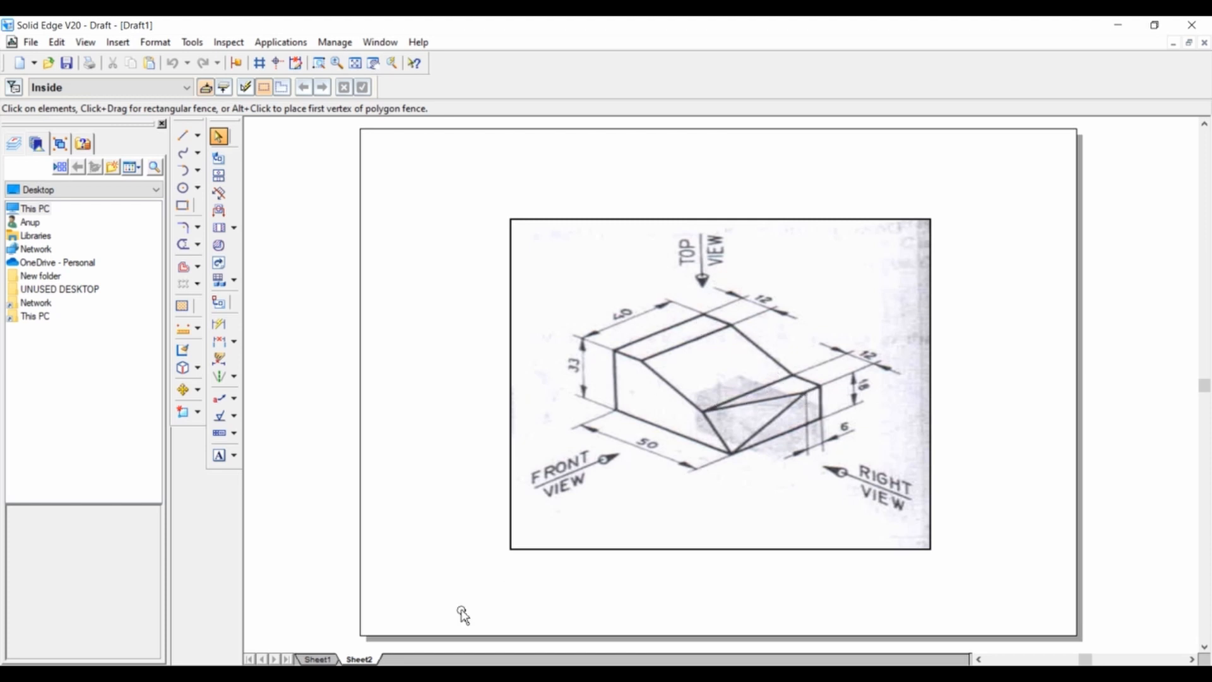
left_click(321, 660)
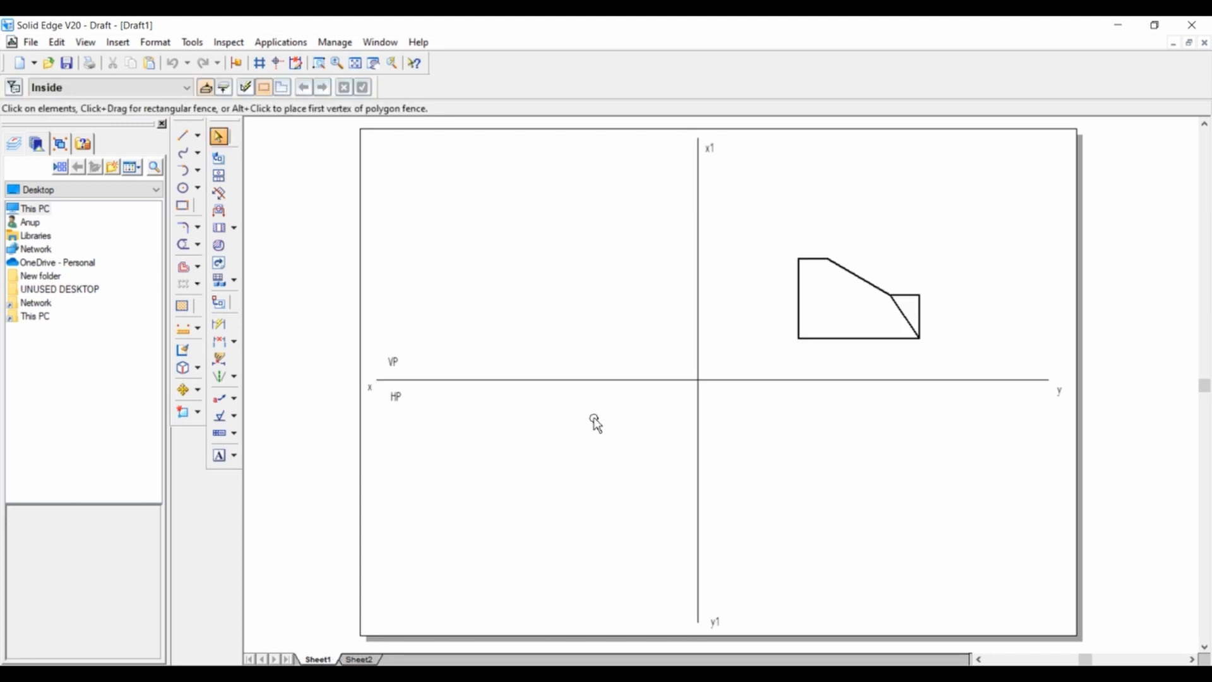
left_click(181, 136)
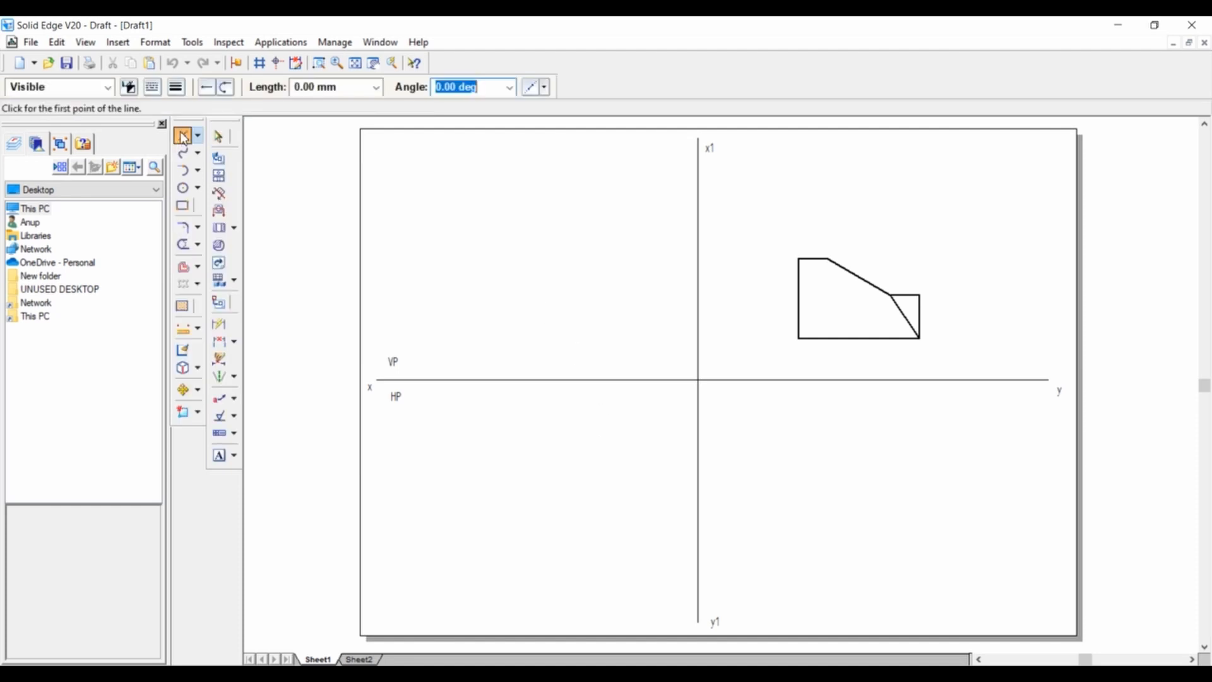
left_click(176, 89)
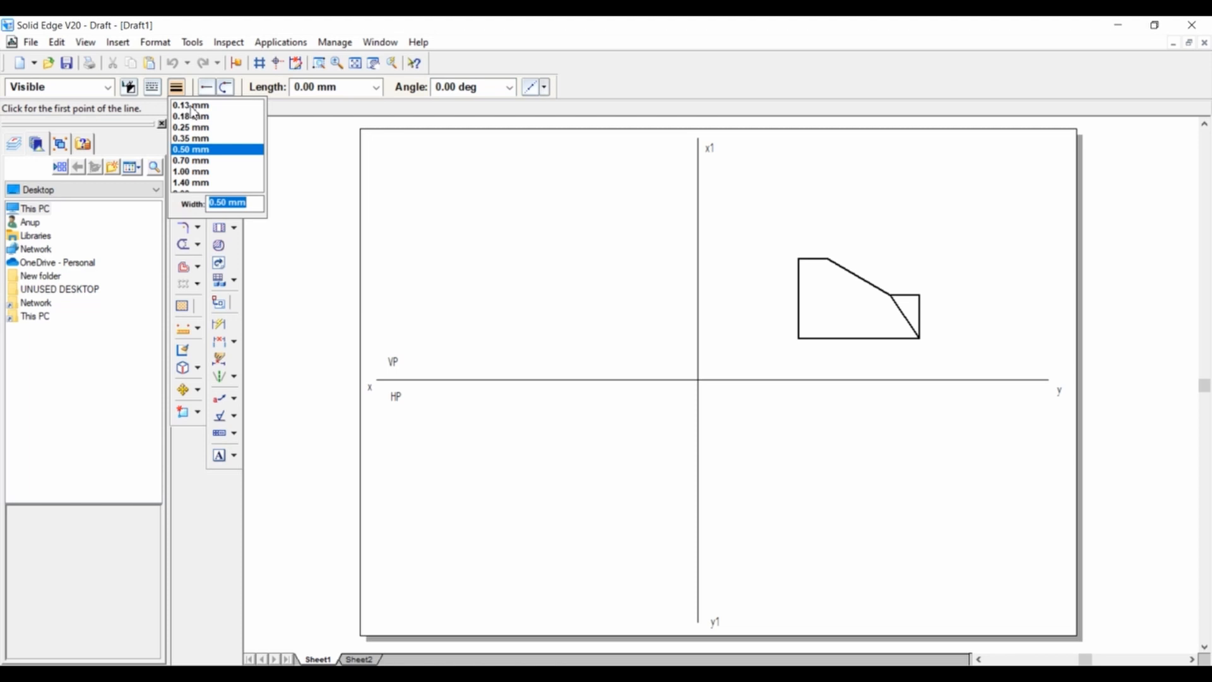
left_click(193, 112)
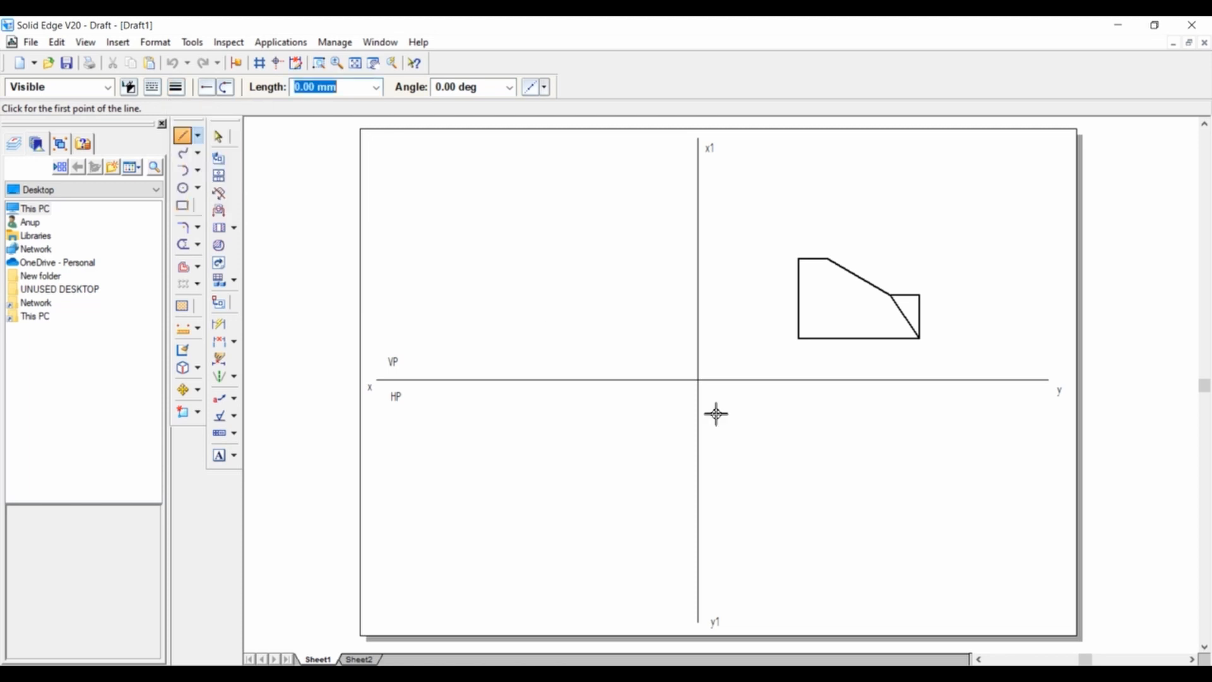
left_click(800, 339)
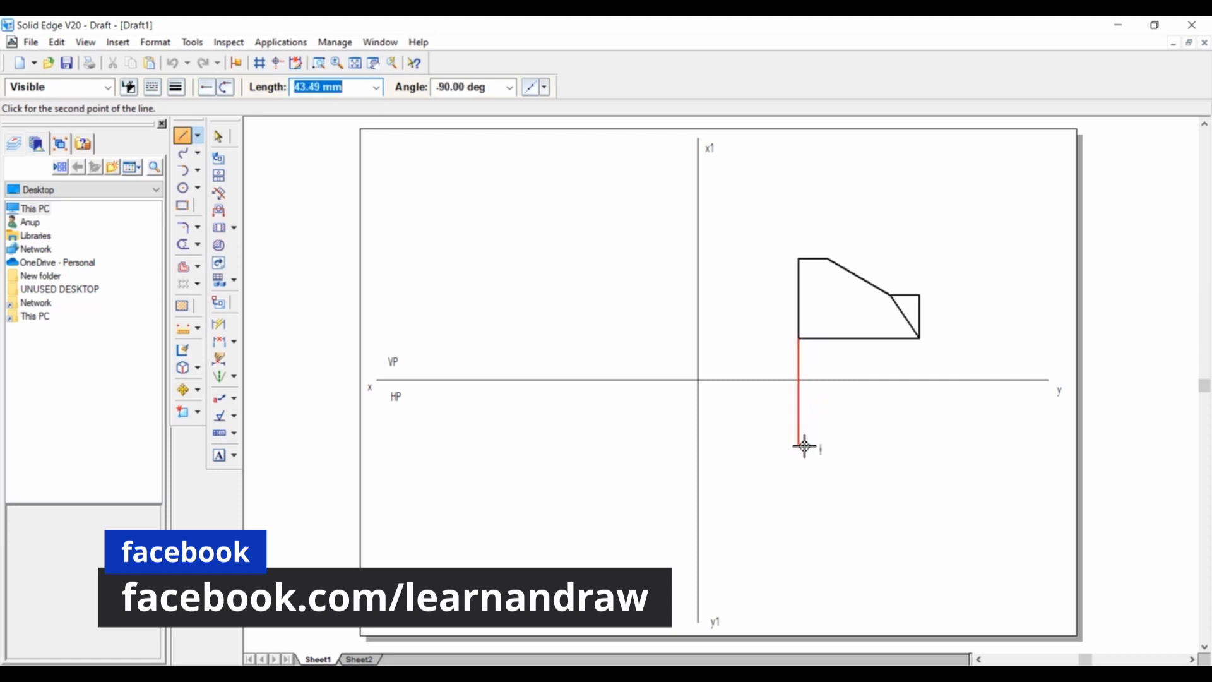
left_click(801, 445)
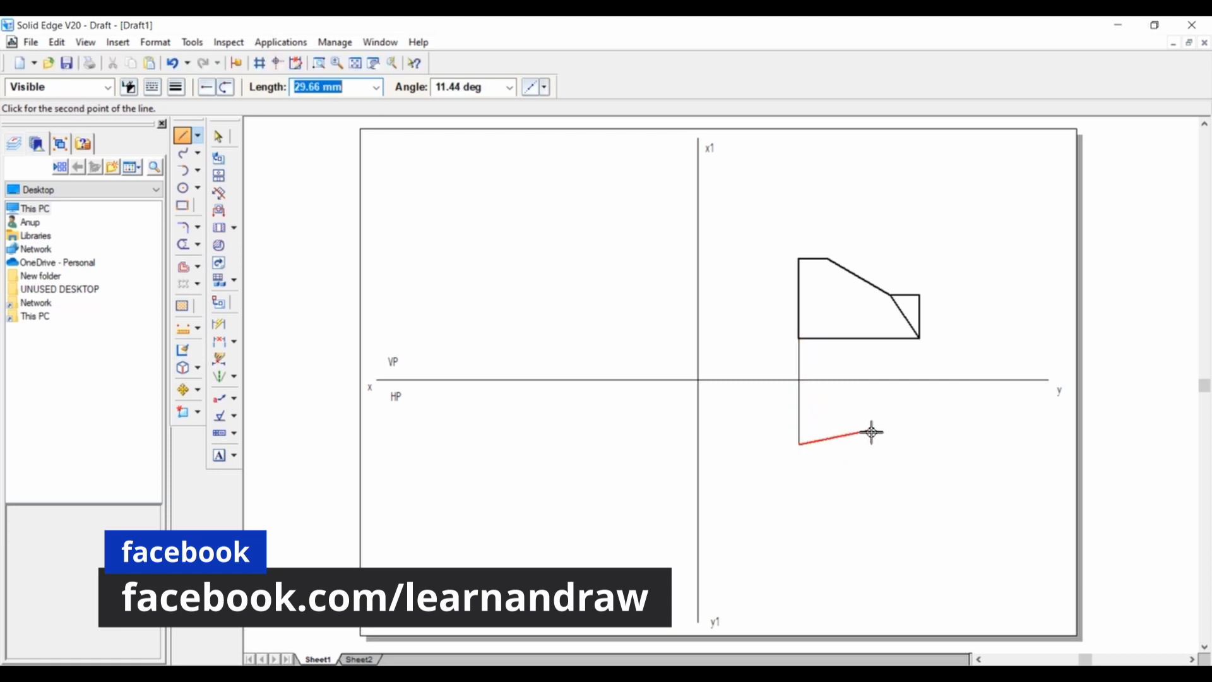
right_click(872, 432)
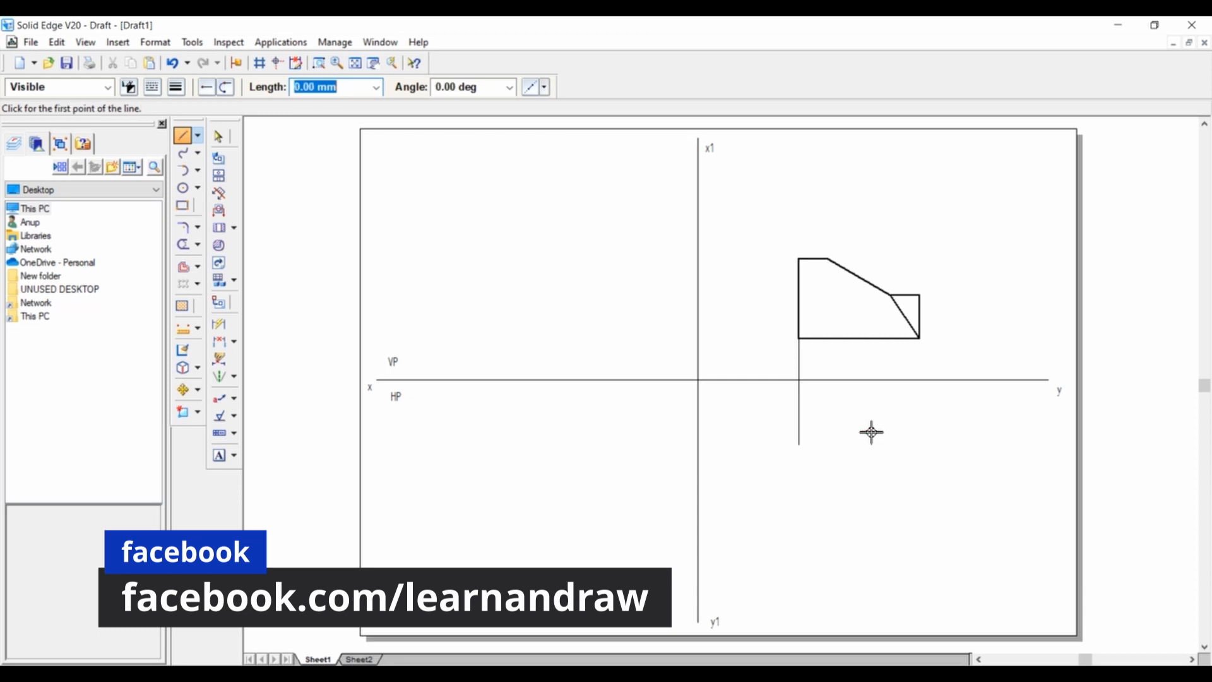
Draw a vertical projection line from the front view's lower-right corner down to the level of the first projection line's end.
left_click(922, 340)
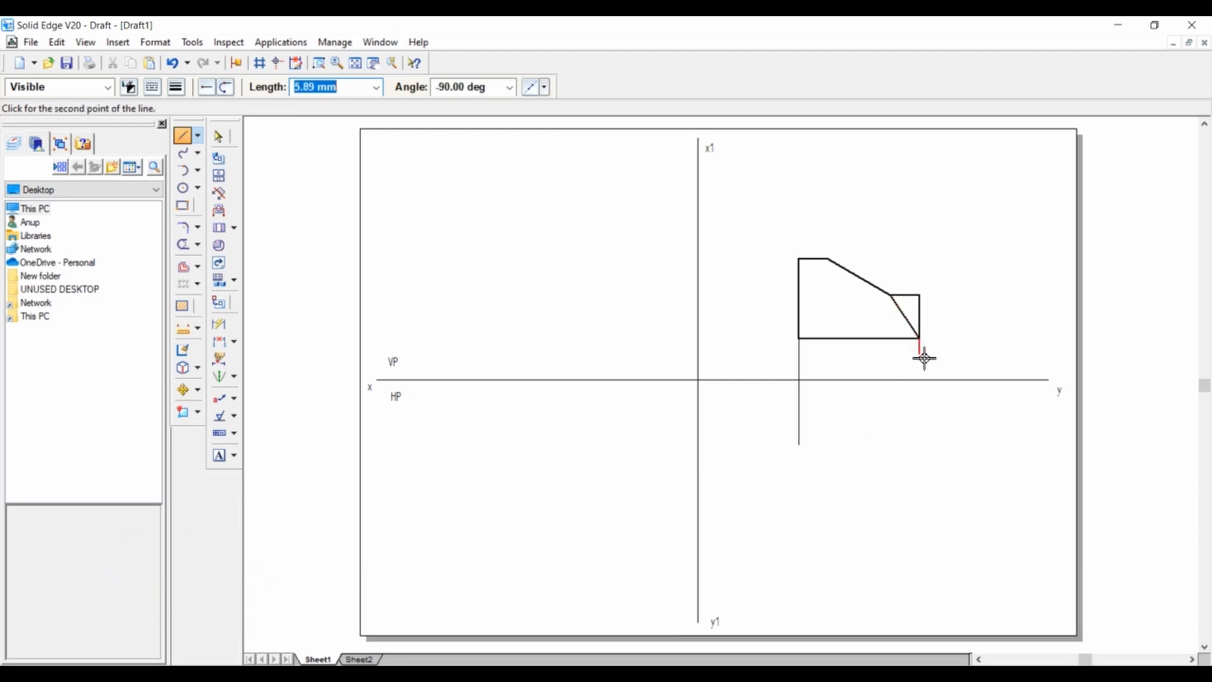
left_click(921, 445)
right_click(962, 427)
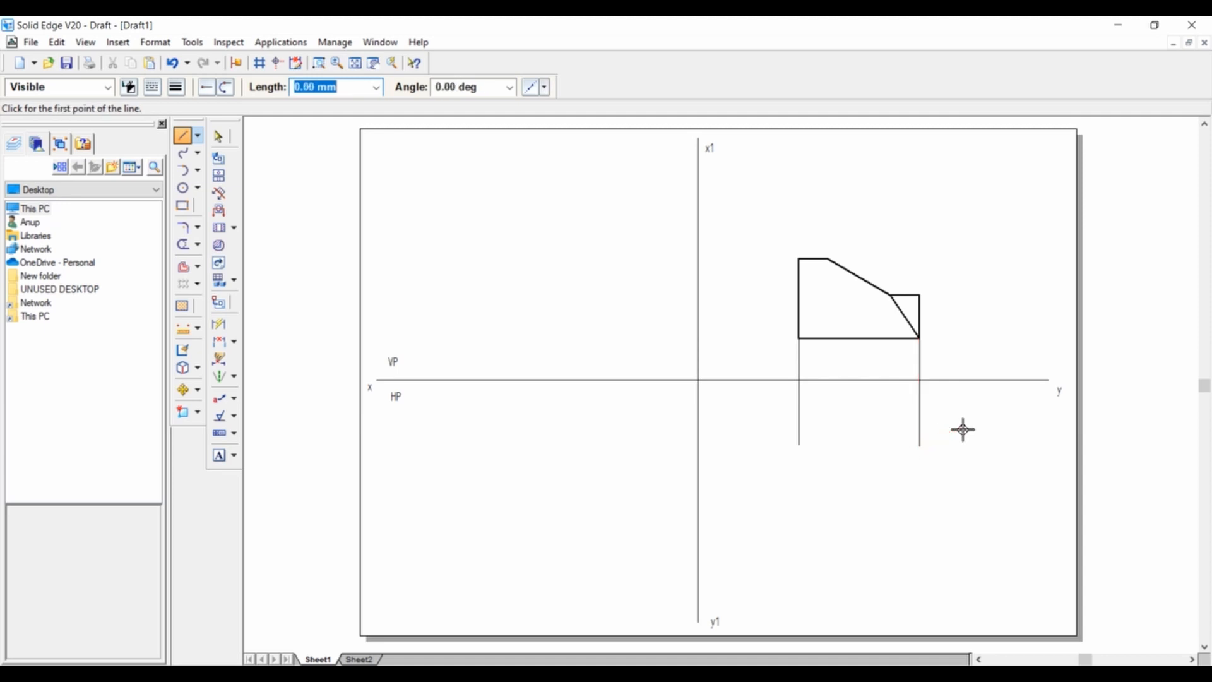
Draw vertical projection lines from both ends of the front view's sloped edge down past the xy line.
left_click(893, 296)
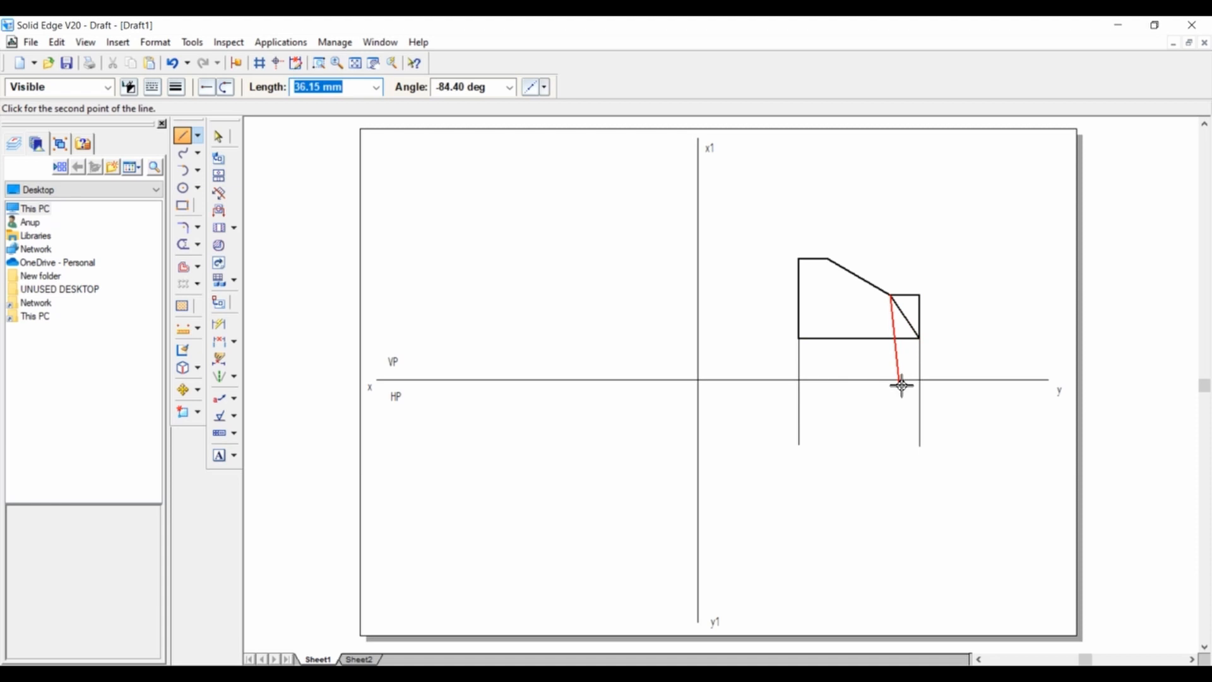
left_click(896, 452)
right_click(911, 420)
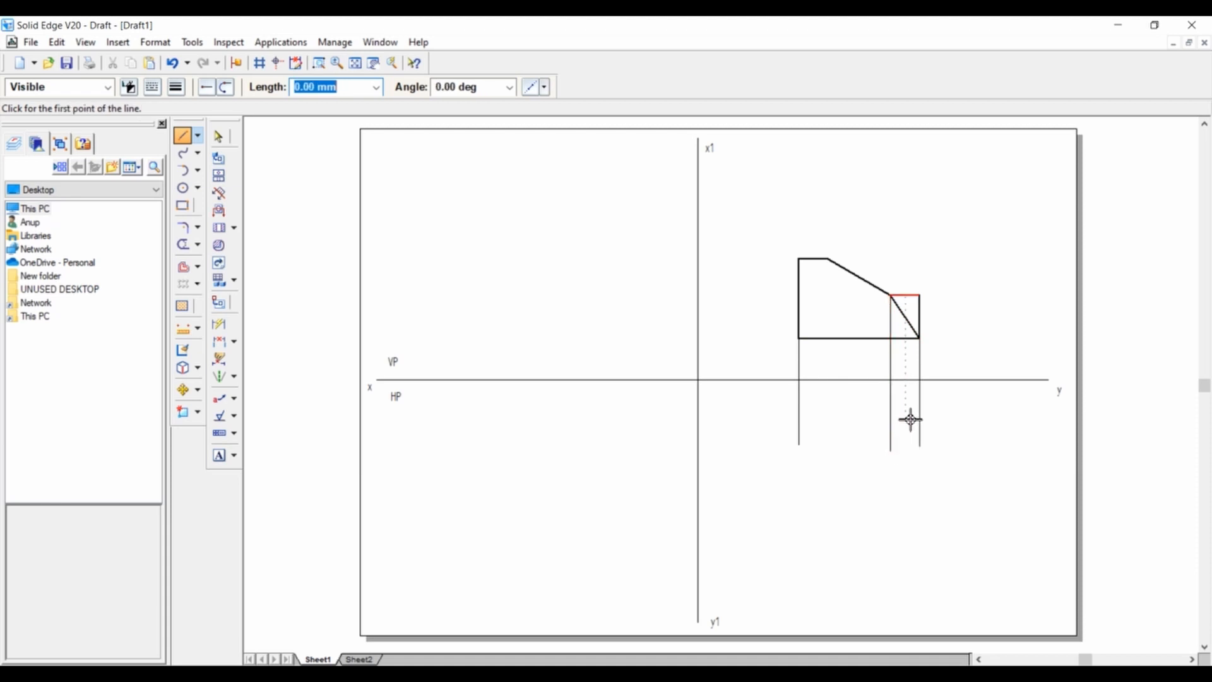
left_click(831, 260)
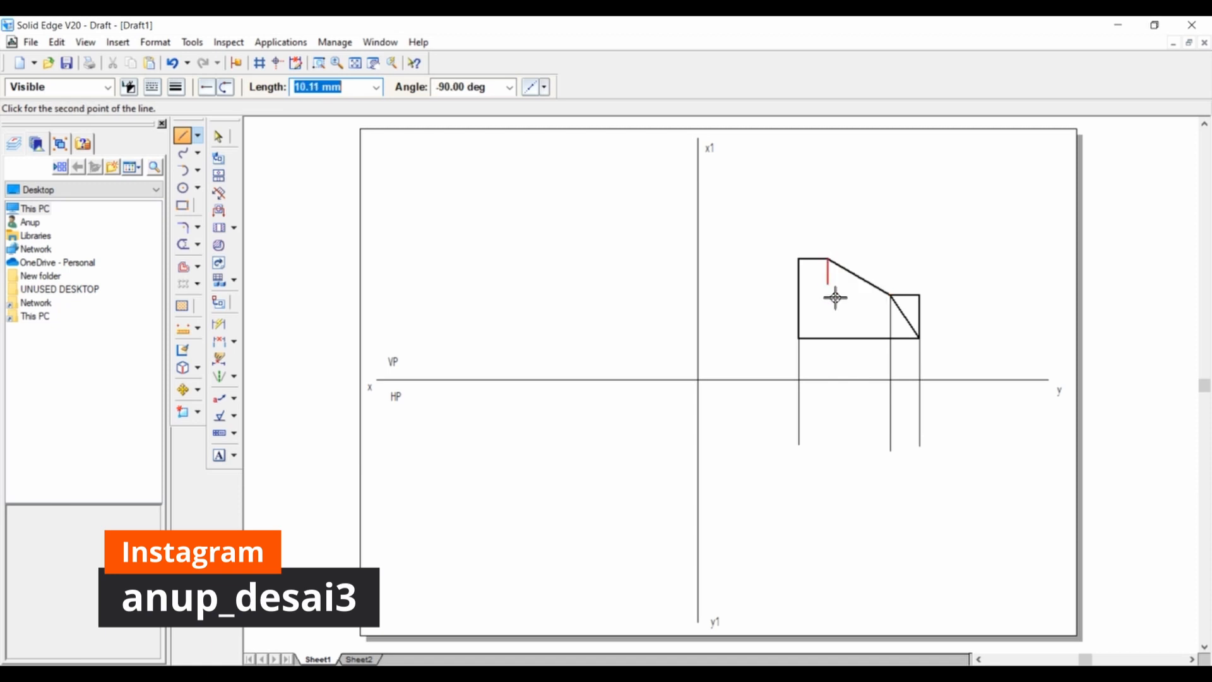
left_click(832, 447)
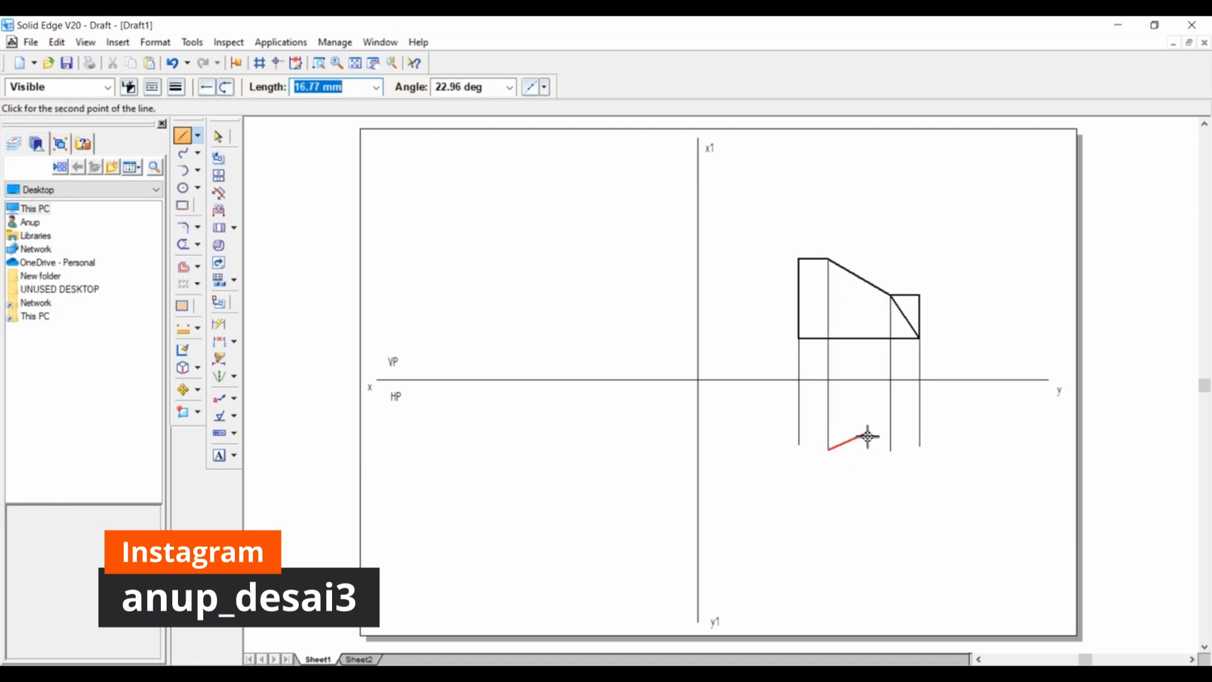
key("Escape")
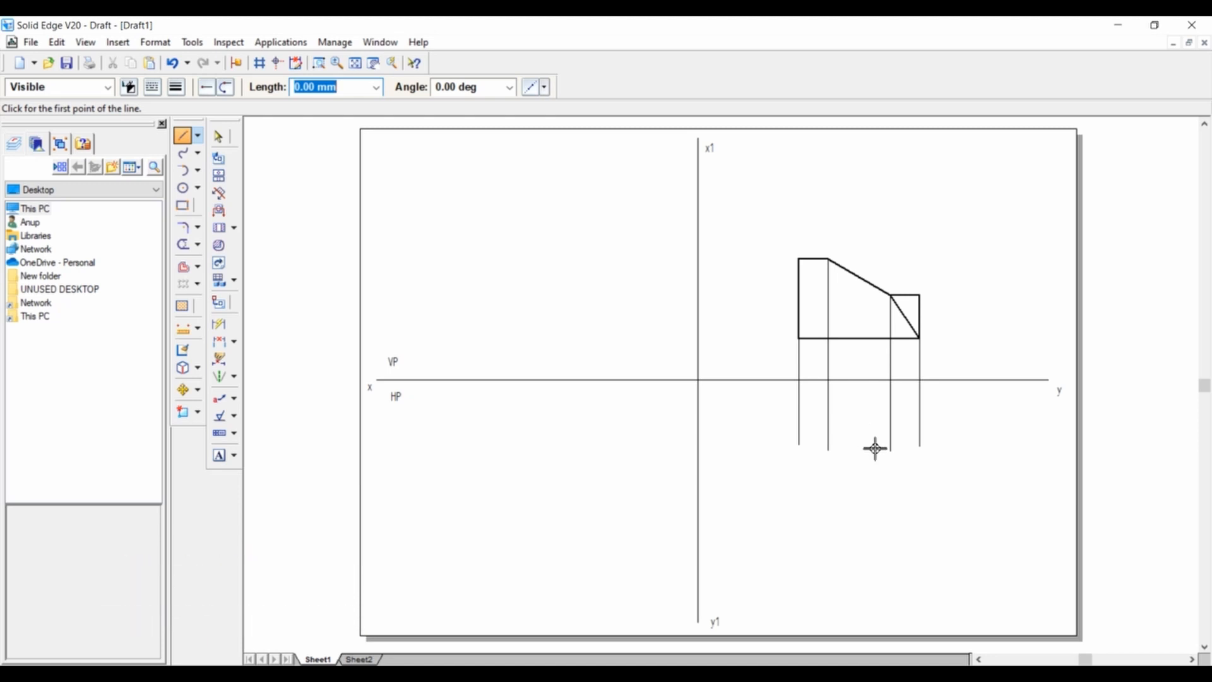
Set the line width to 0.50 mm and draw the top view's 50 mm upper edge between the outer projection lines.
left_click(177, 88)
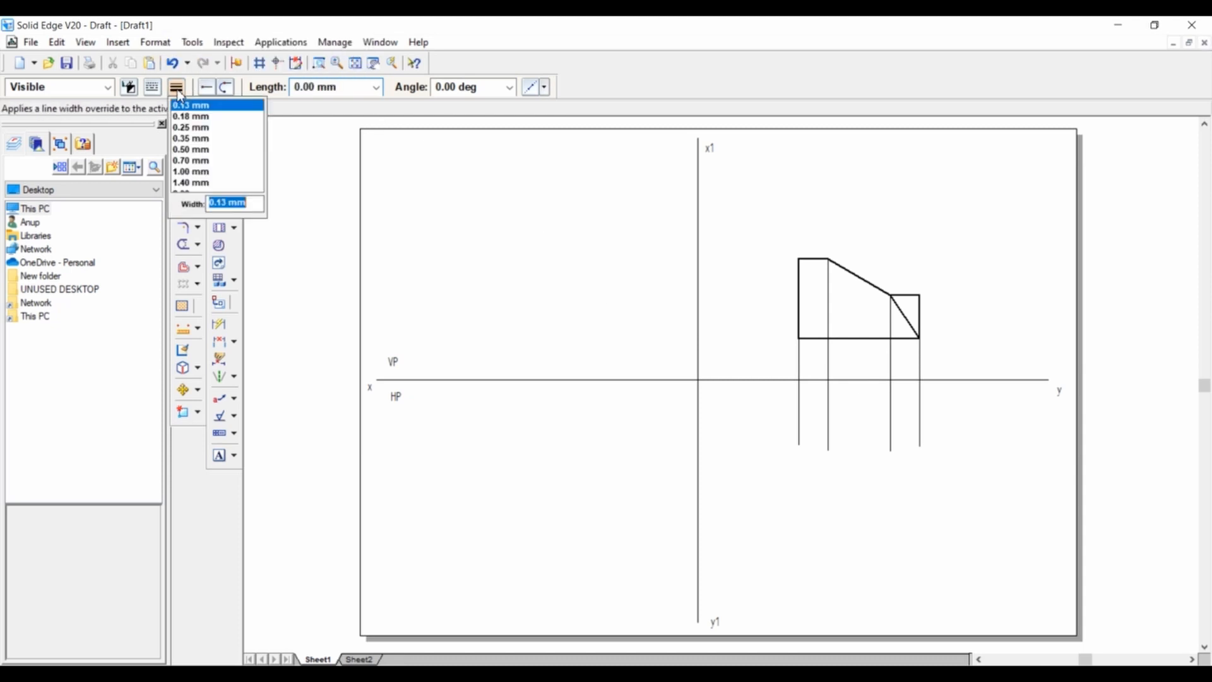
left_click(190, 150)
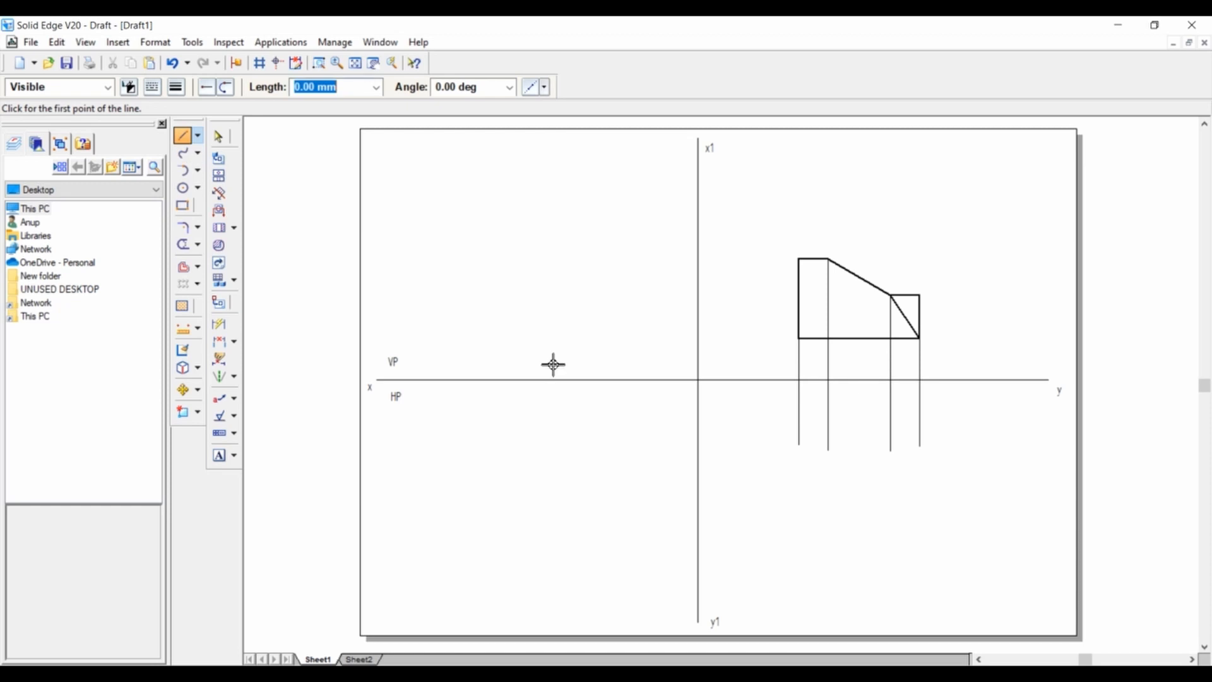
left_click(801, 435)
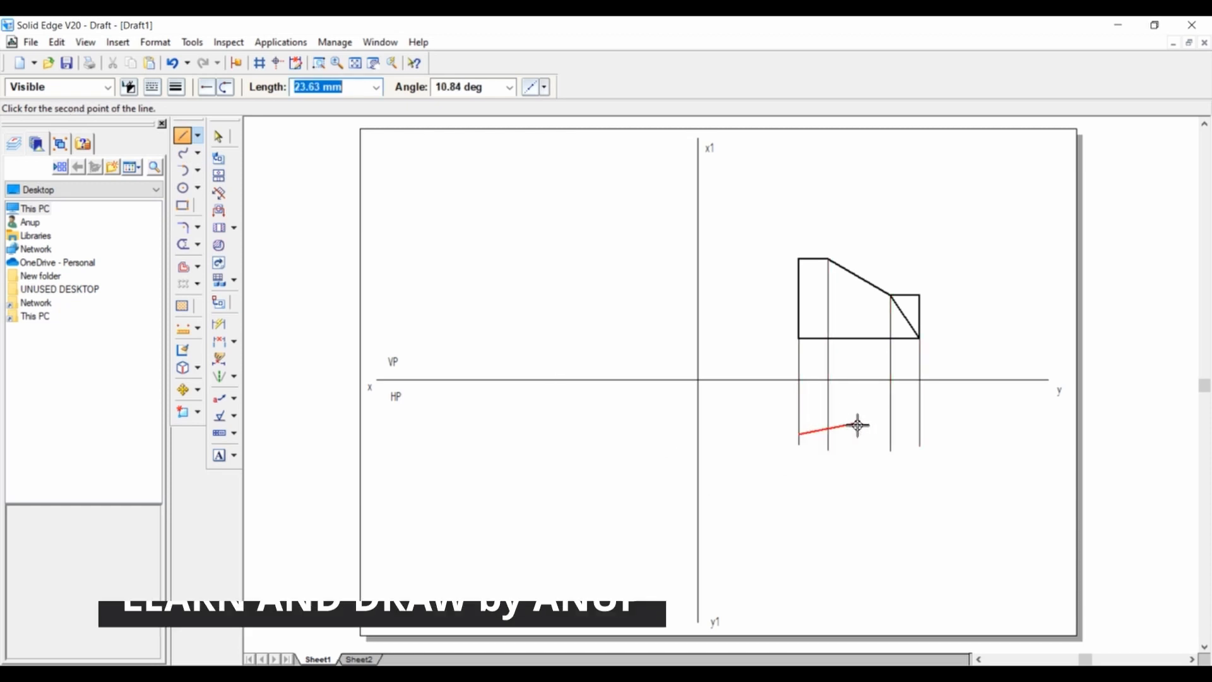
left_click(922, 434)
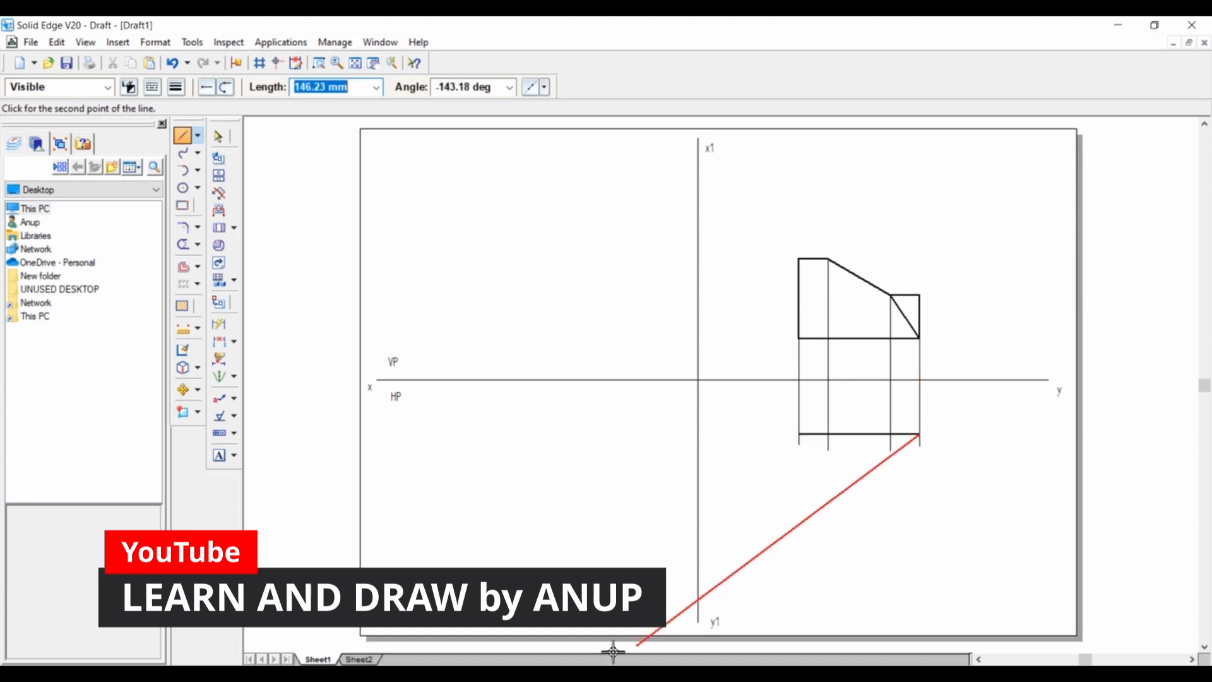
Consult the isometric reference and draw a 40 mm vertical edge at -90° downward from the right end of the top view's upper edge.
left_click(359, 659)
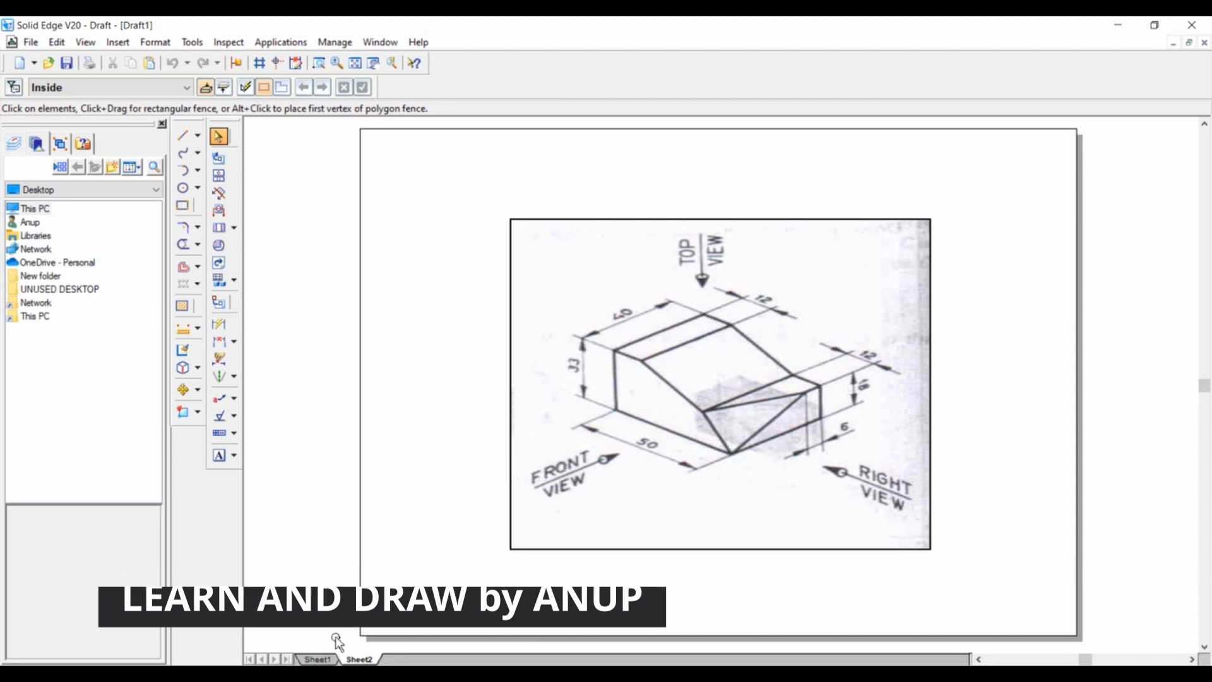
left_click(321, 658)
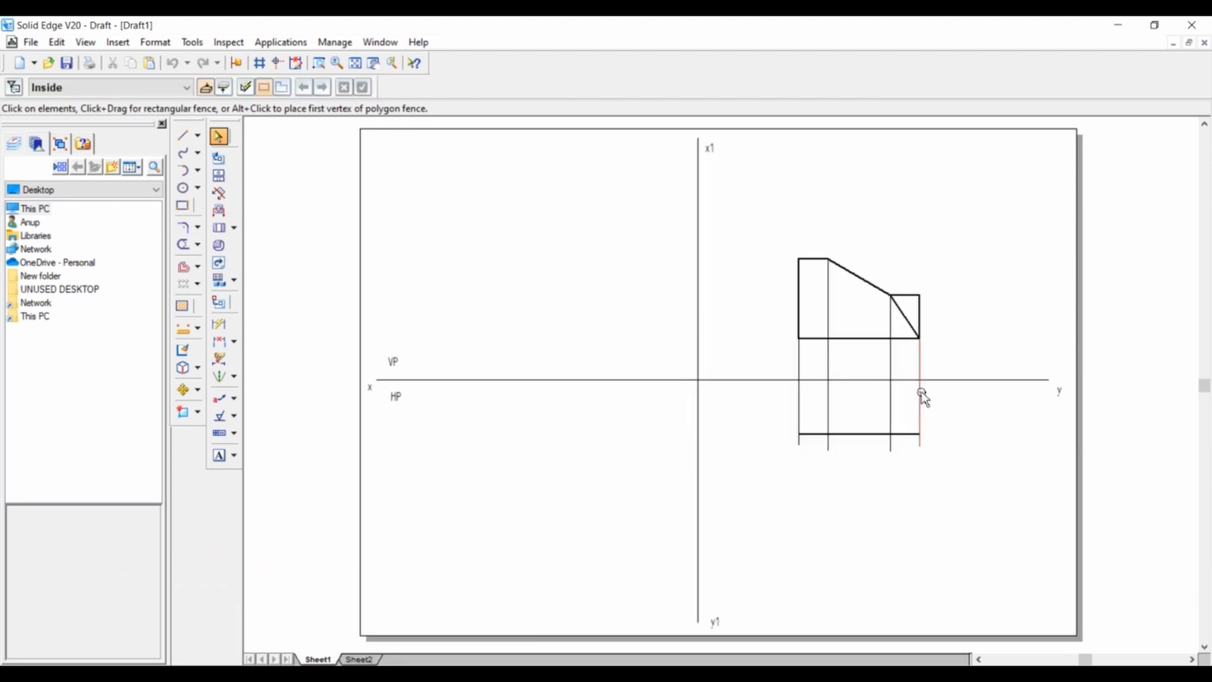
left_click(183, 135)
left_click(920, 434)
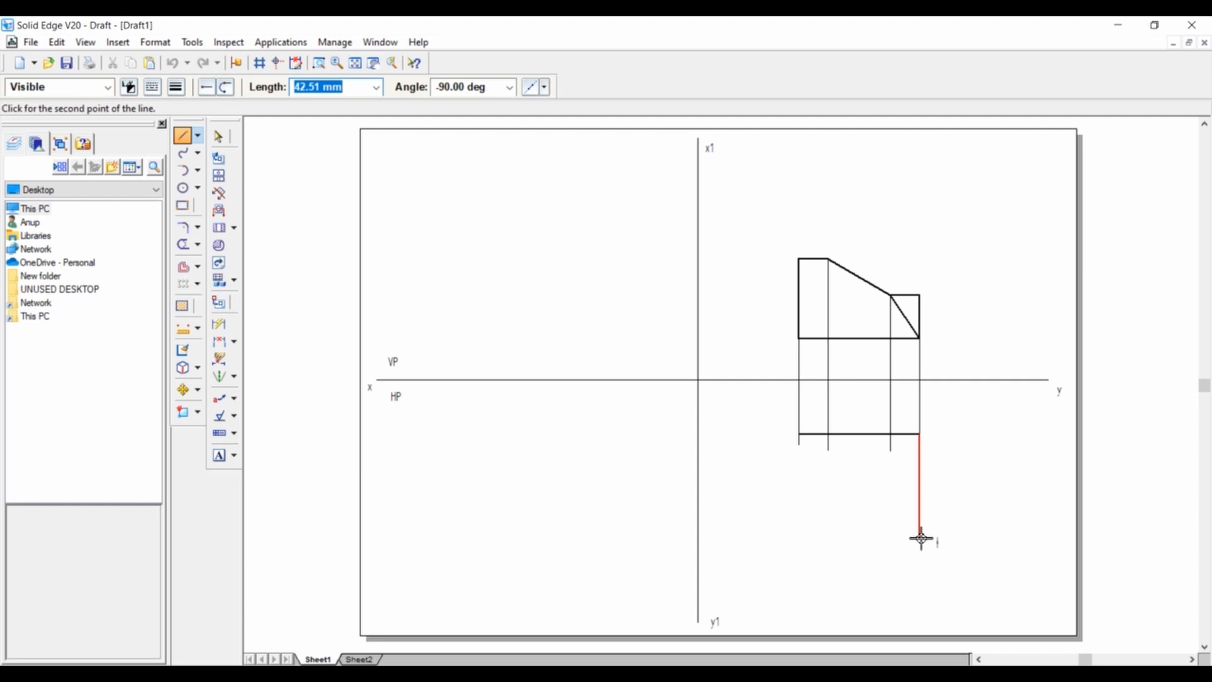
type("4")
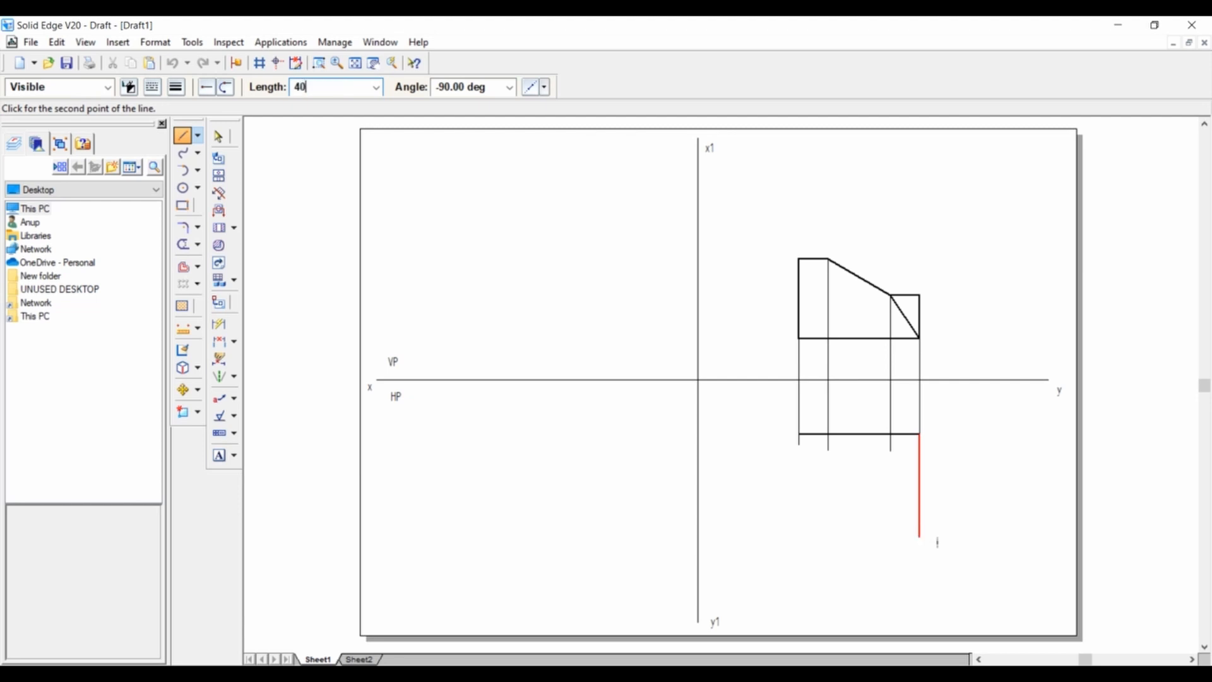
type("0")
key("Tab")
left_click(921, 537)
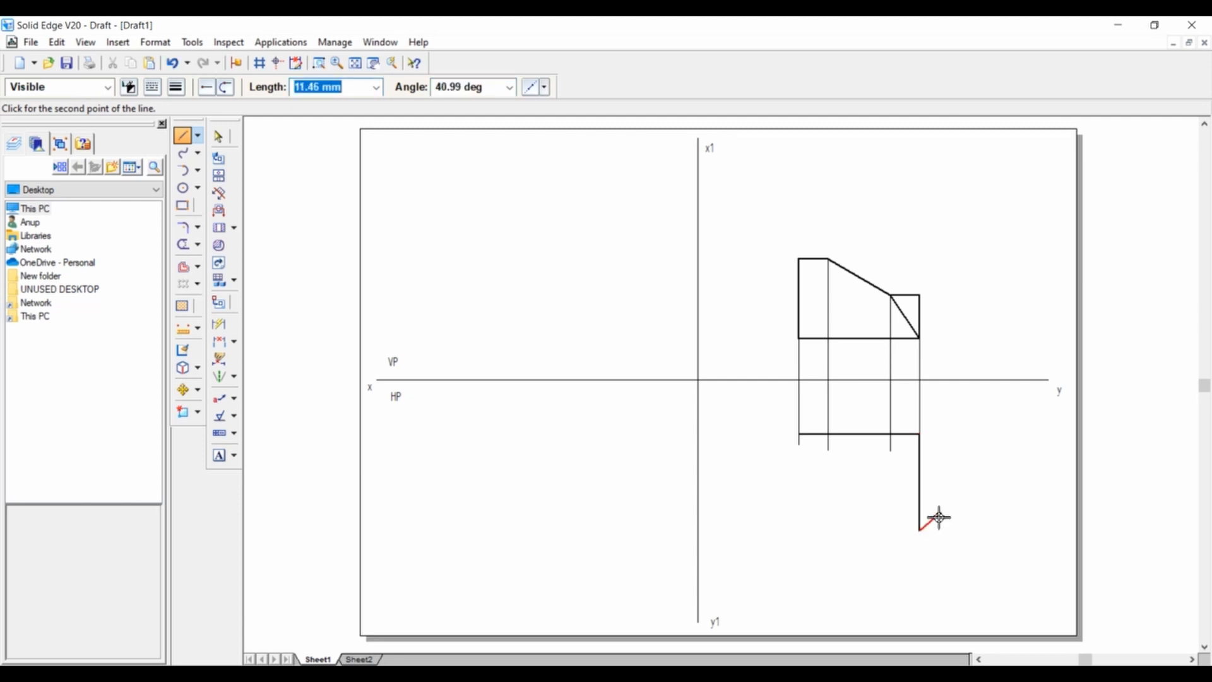
Close the top view's rectangle with its lower and left edges and end the line chain.
left_click(800, 531)
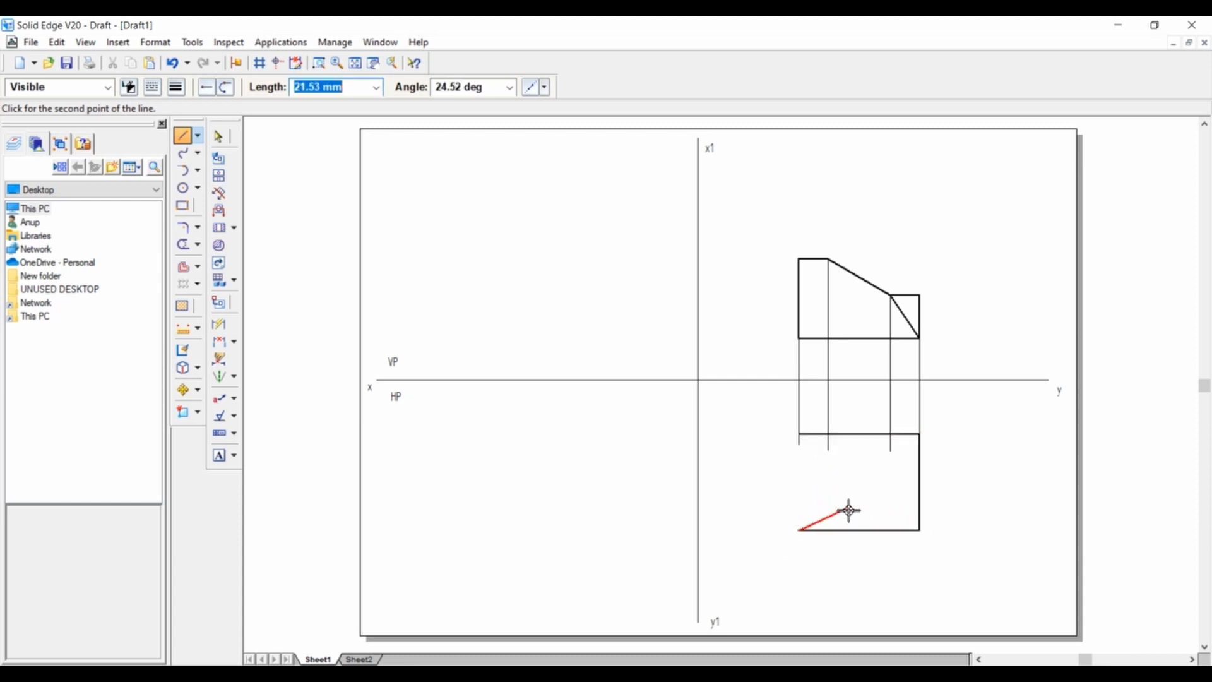
left_click(800, 435)
right_click(750, 434)
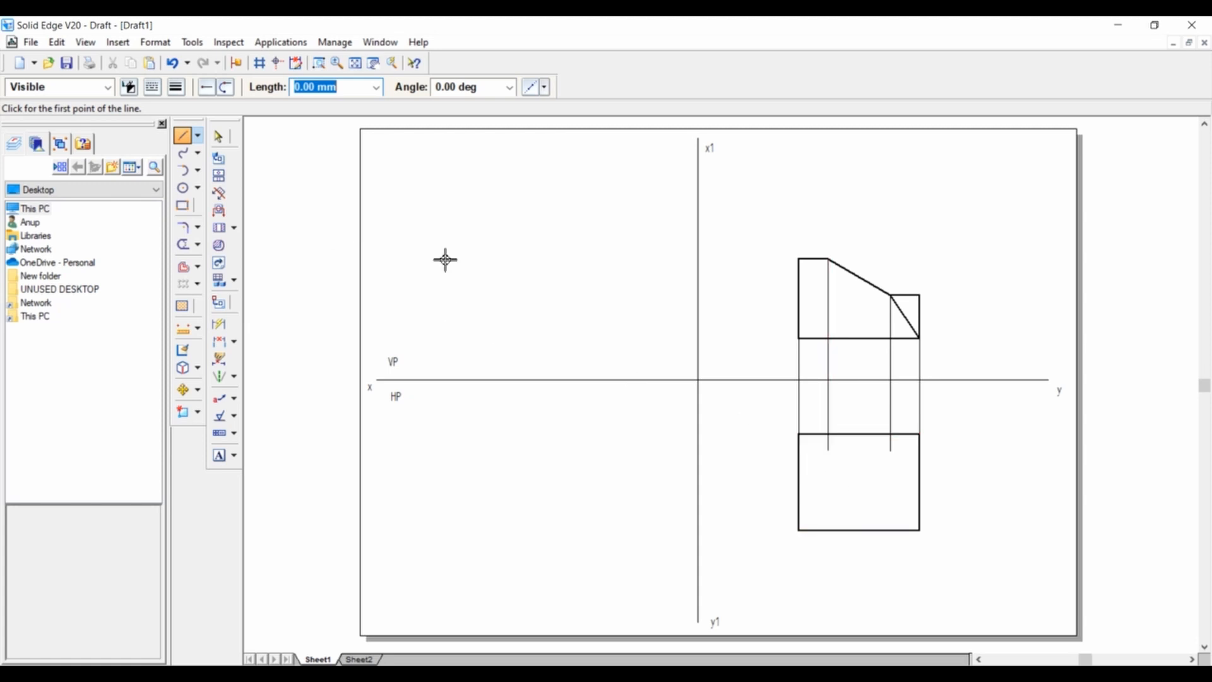
Draw the top view's two inner vertical edges from its upper to its lower edge, aligned with the inner projection lines.
left_click(831, 435)
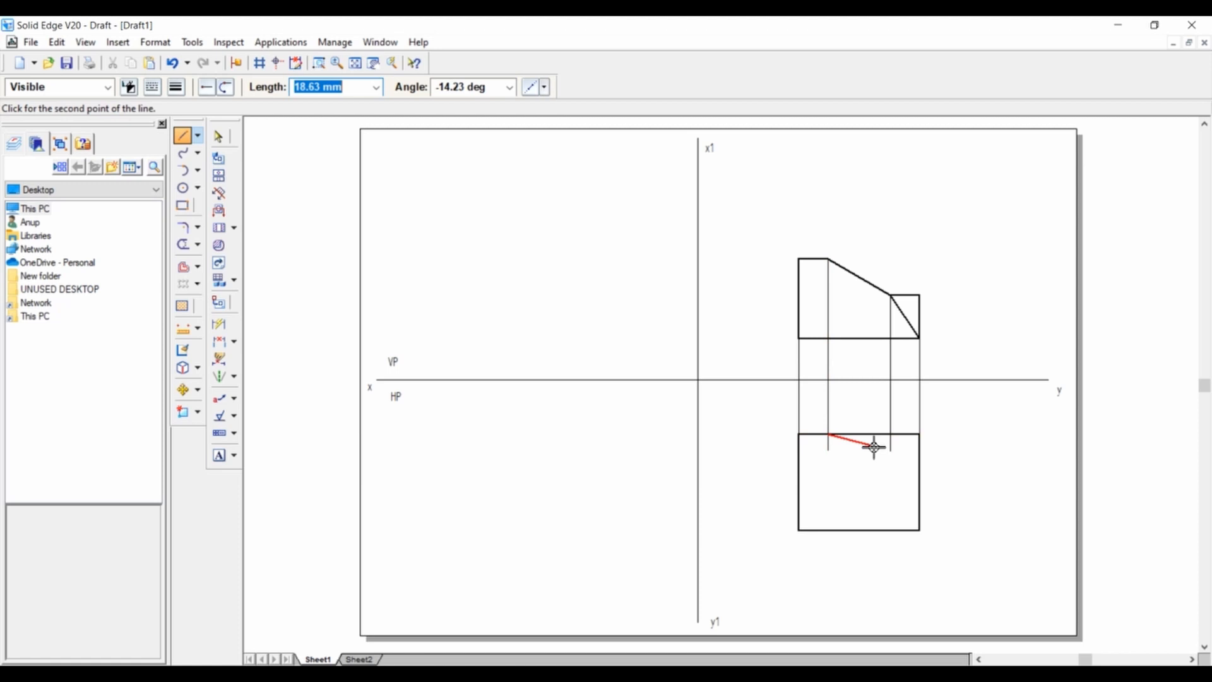
left_click(829, 530)
right_click(871, 487)
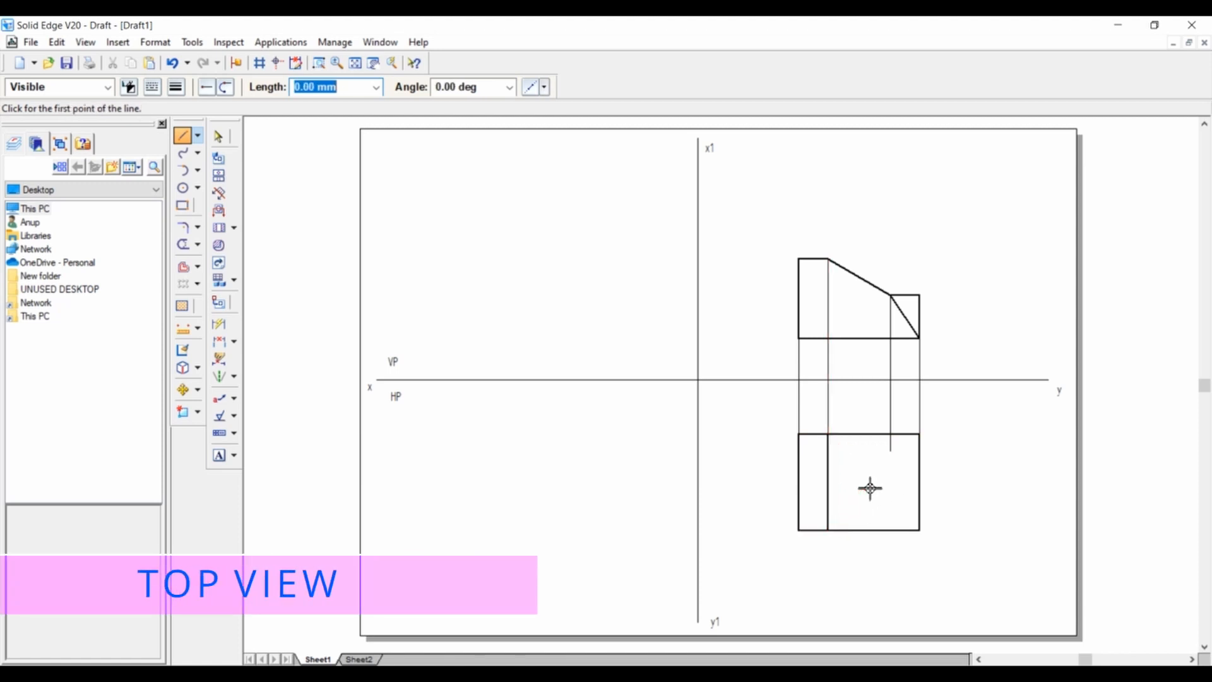
left_click(891, 434)
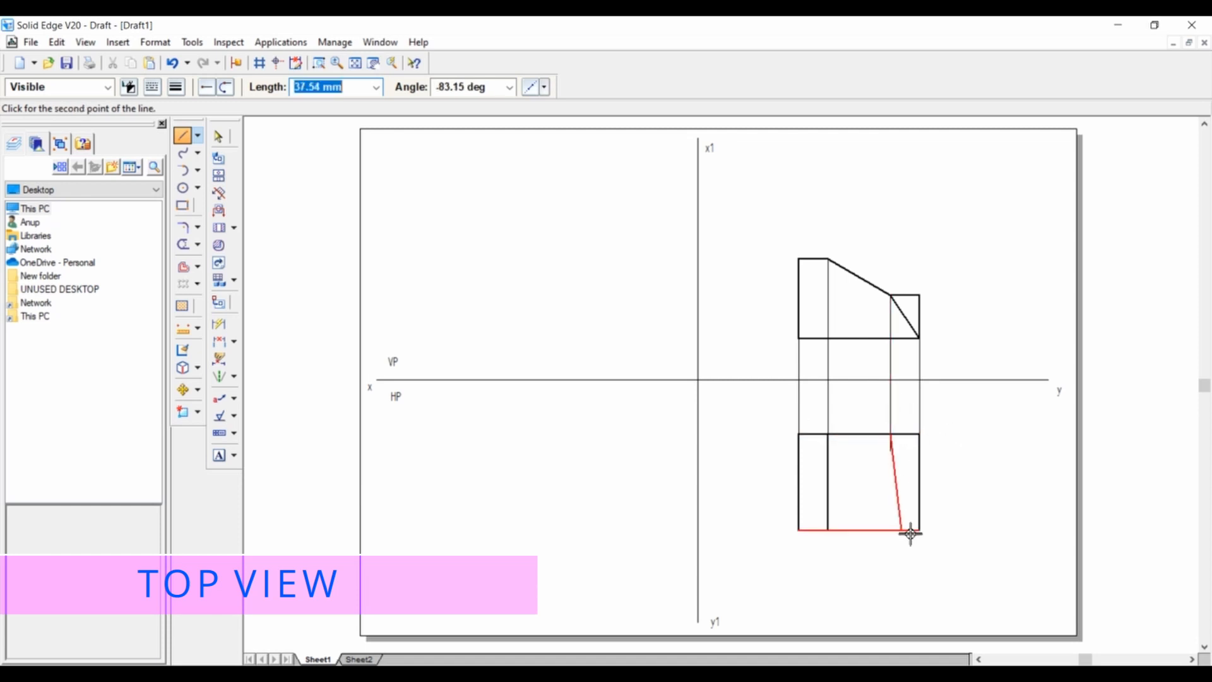
left_click(892, 530)
right_click(965, 477)
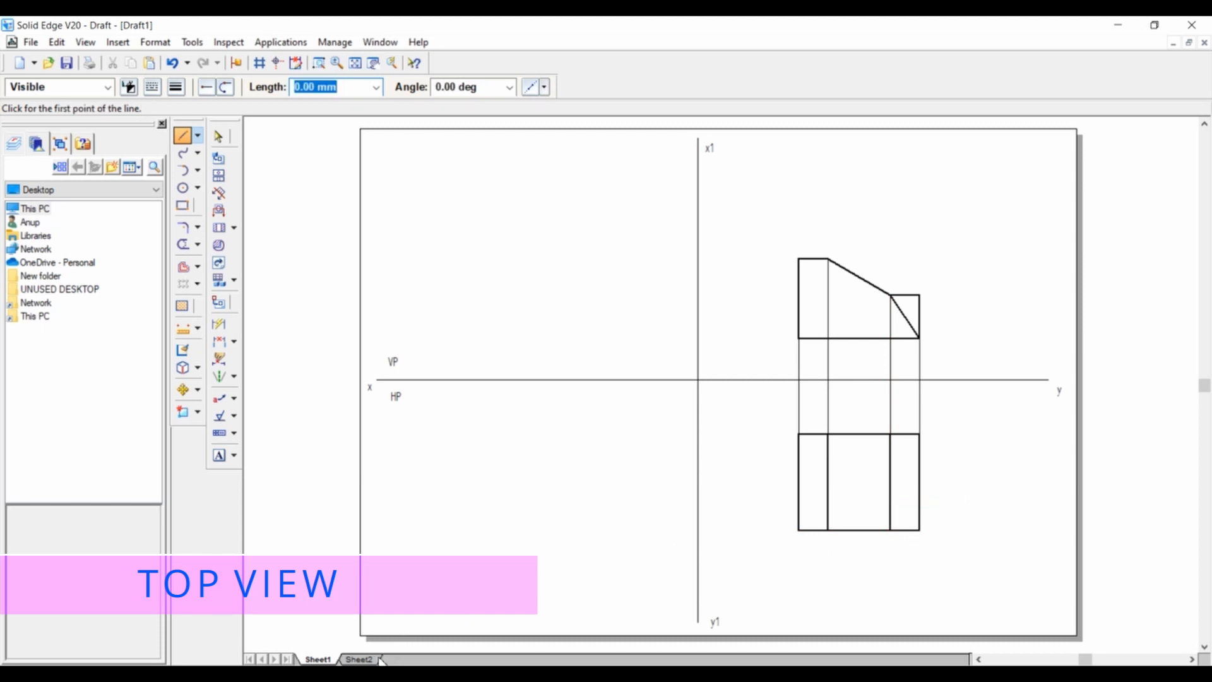
Consult the isometric reference and draw the top view's sloped edge from 6 mm below its upper-right corner to the right inner edge's lower end.
left_click(378, 659)
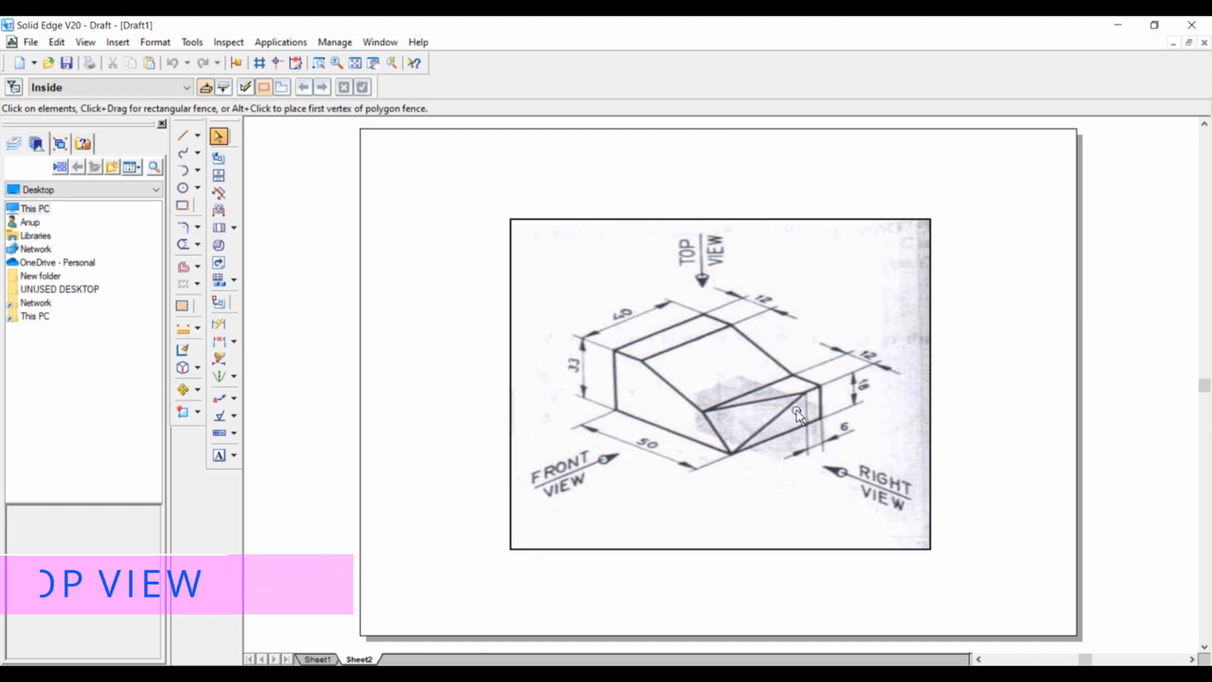
left_click(328, 659)
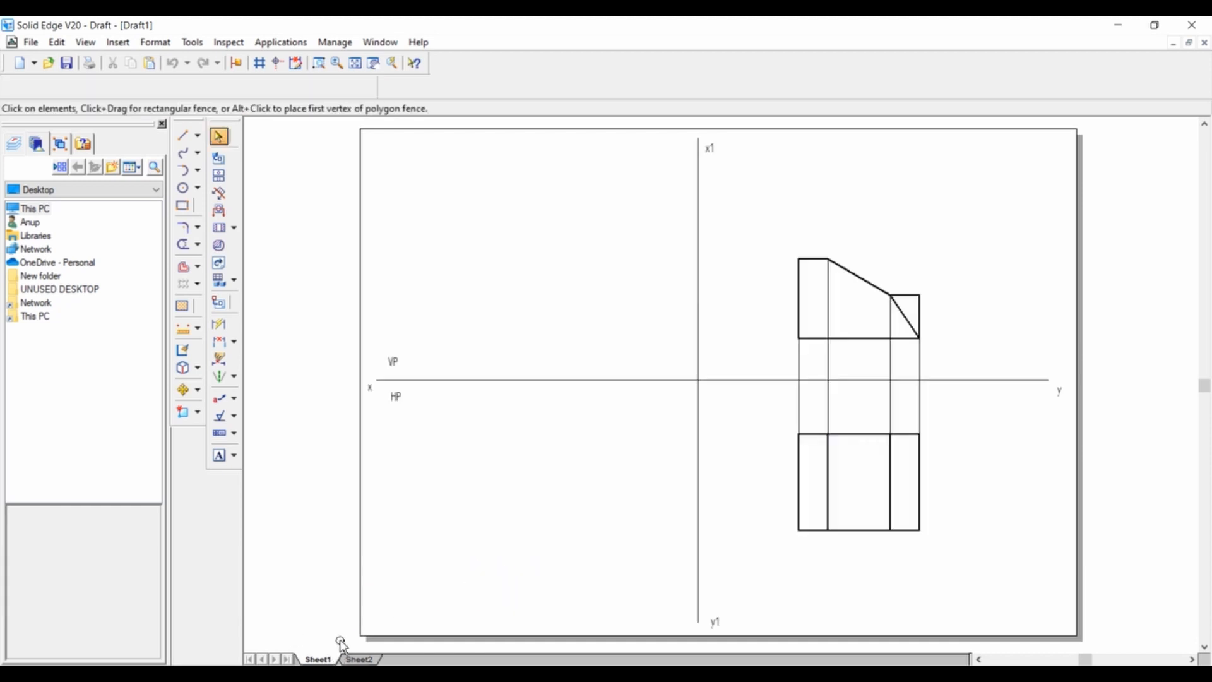
left_click(182, 136)
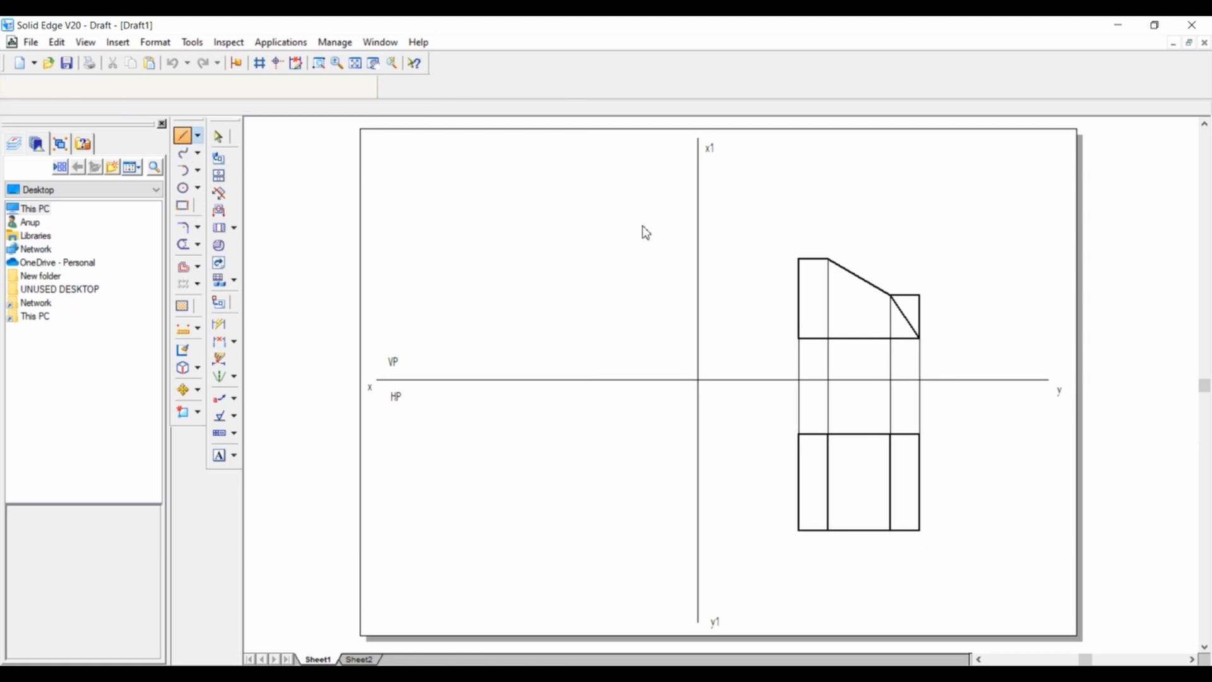
left_click(920, 434)
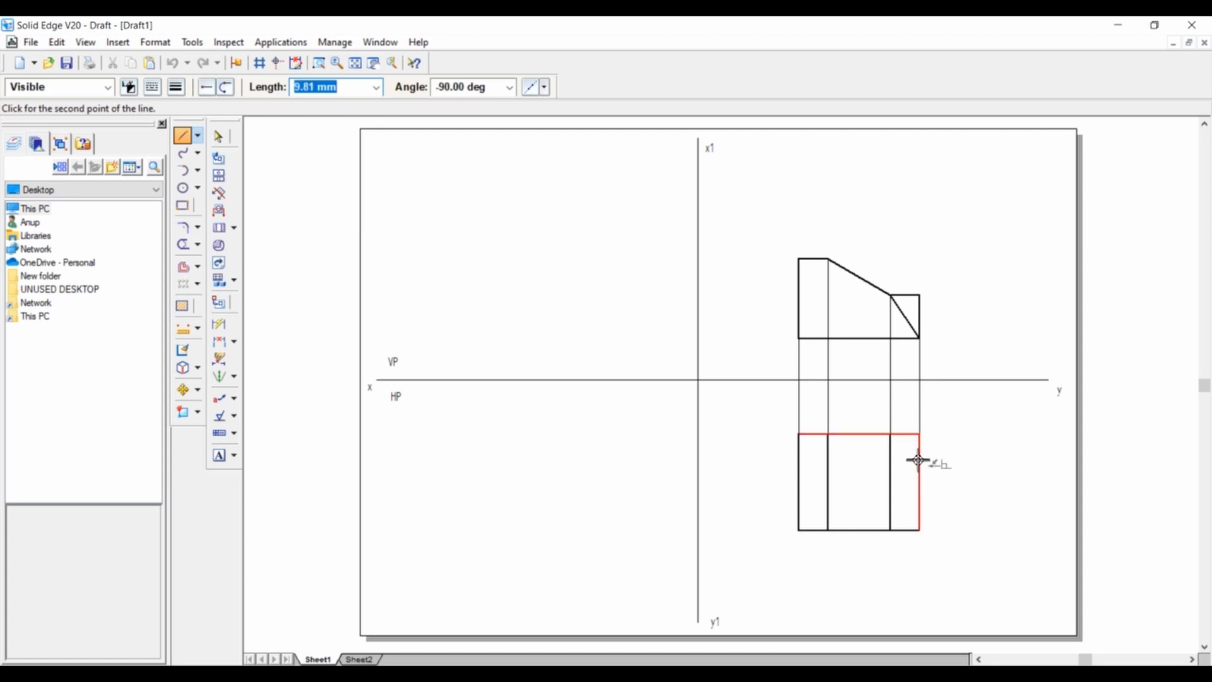
type("6")
key("Tab")
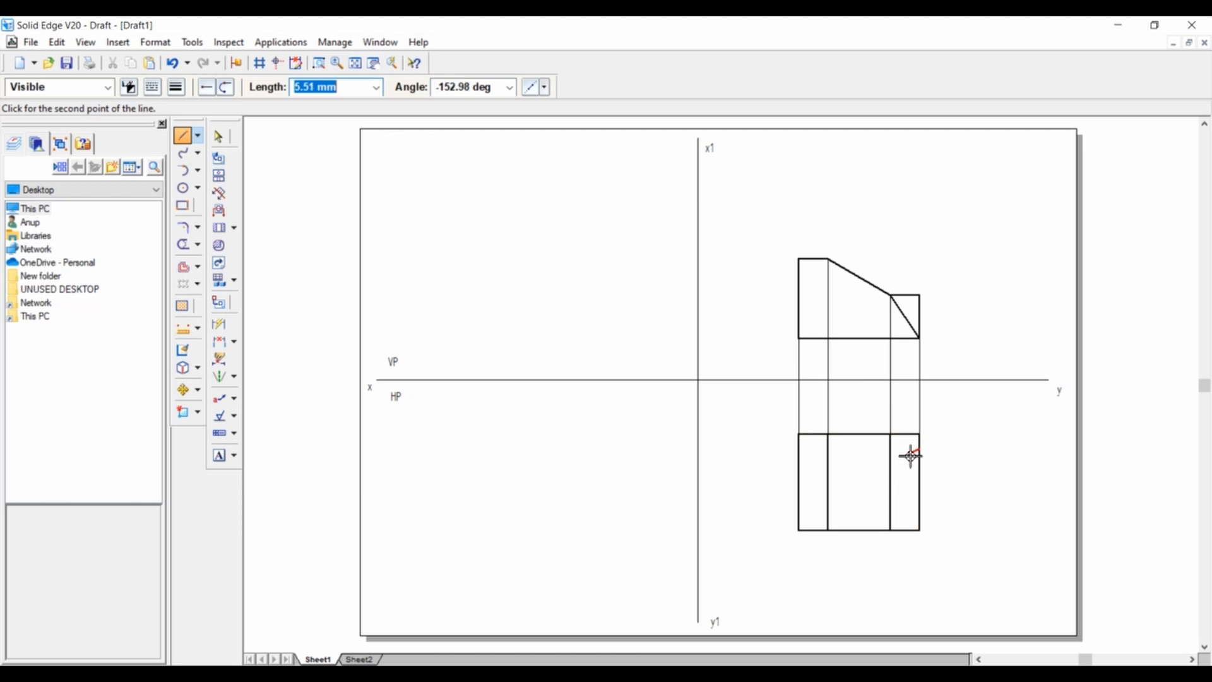
left_click(891, 530)
right_click(972, 477)
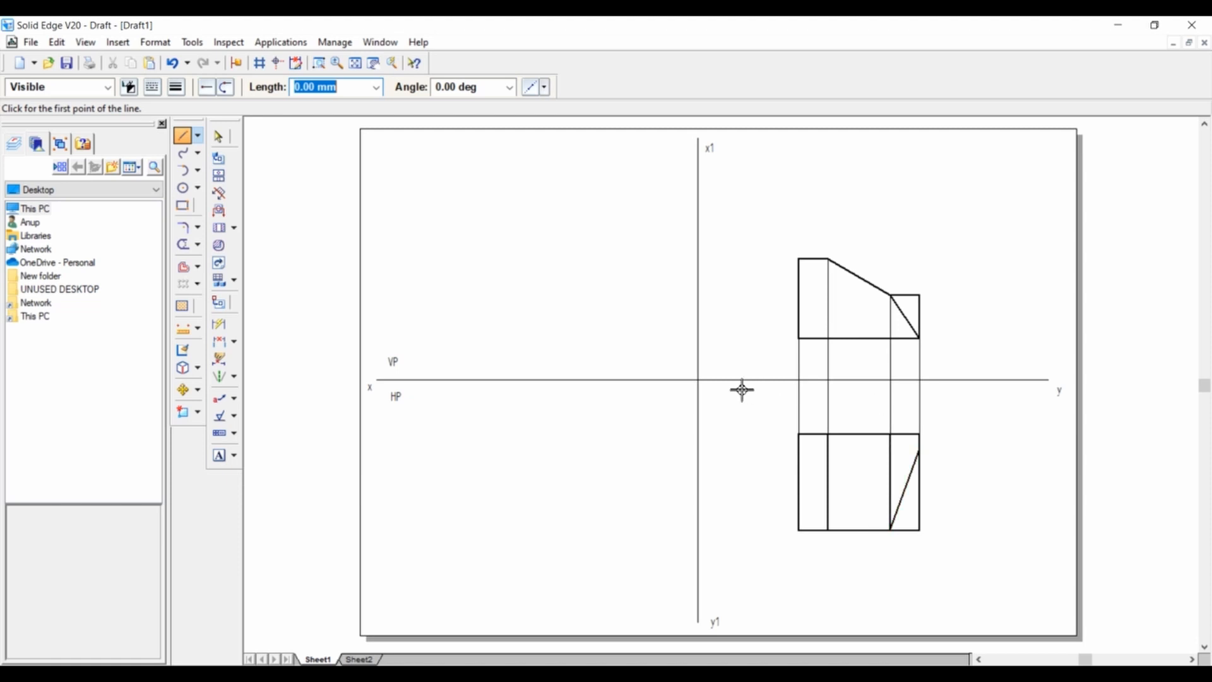
Set the line width to 0.13 mm and draw a mitre line at -135° from the intersection of the xy and x1y1 reference lines.
left_click(181, 136)
left_click(177, 88)
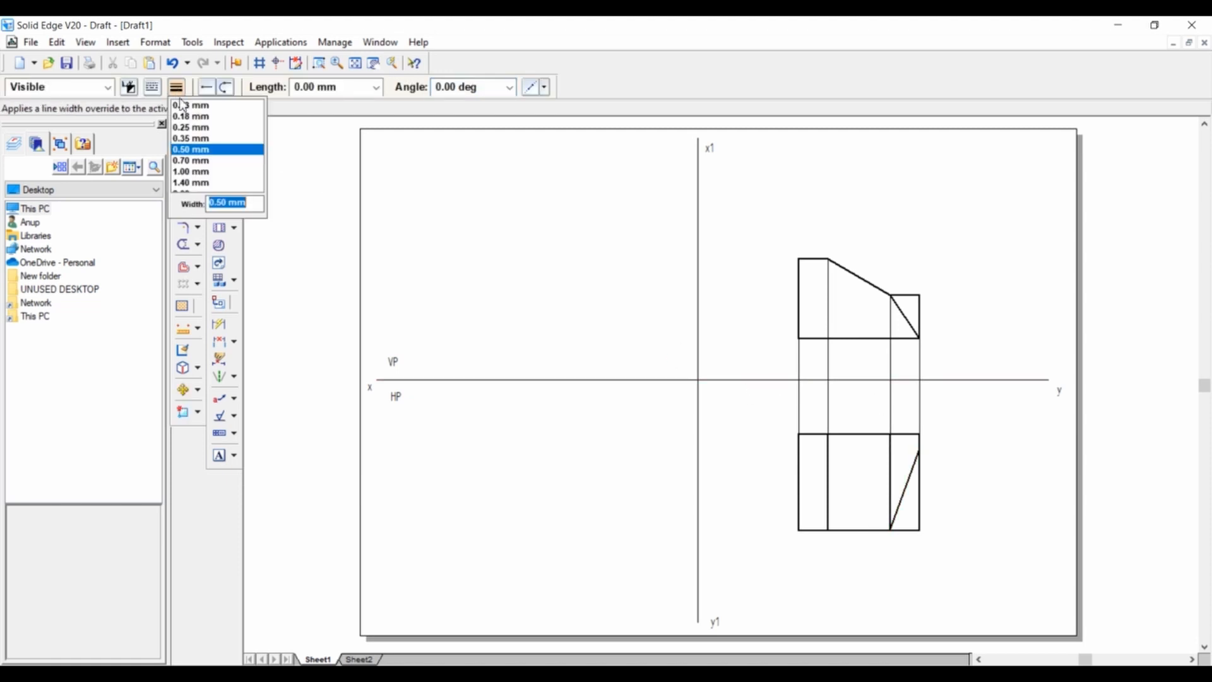
left_click(182, 108)
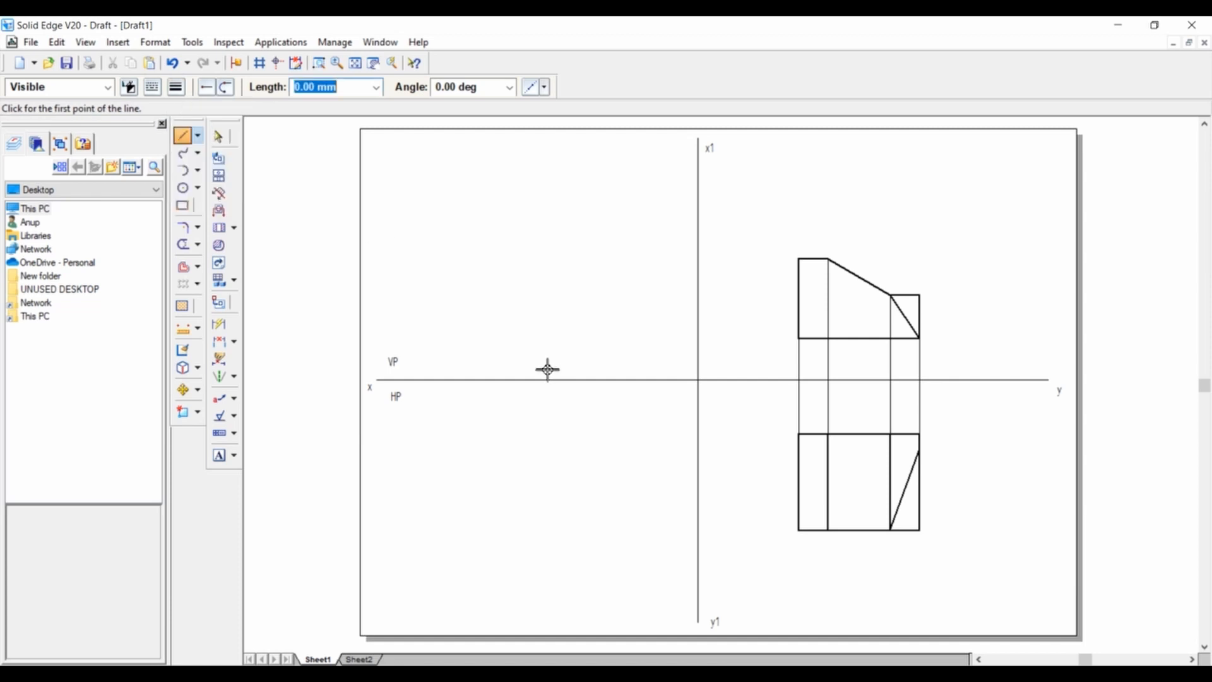
left_click(698, 381)
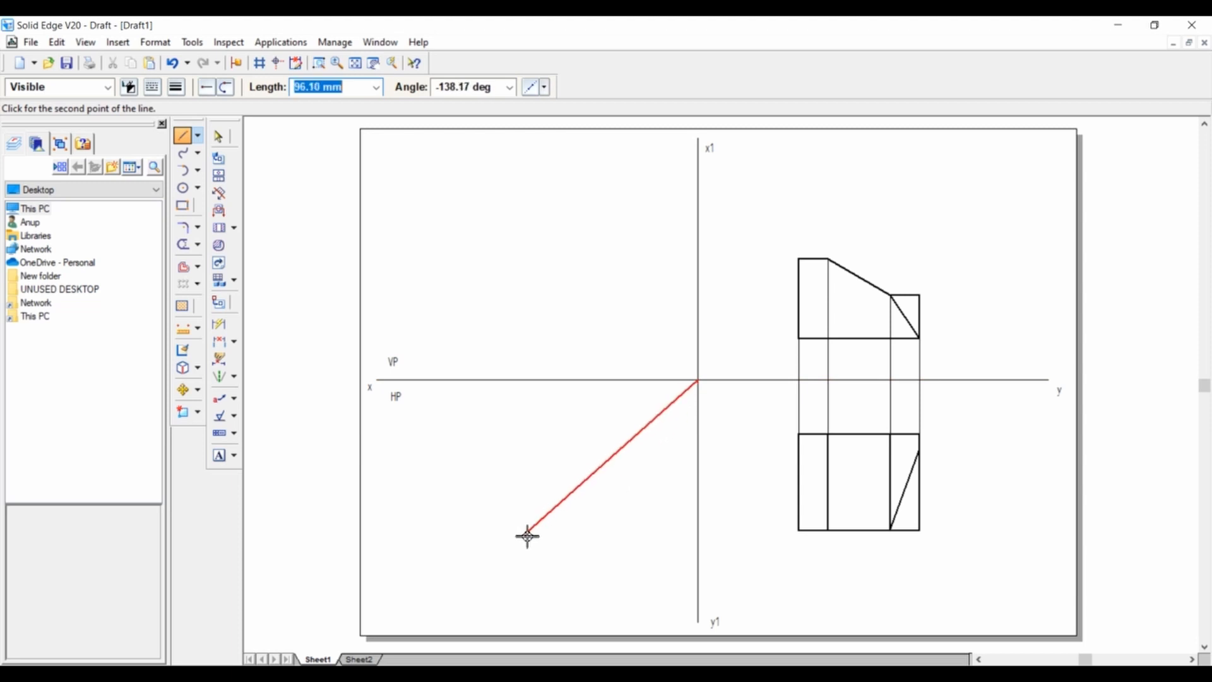
key("Tab")
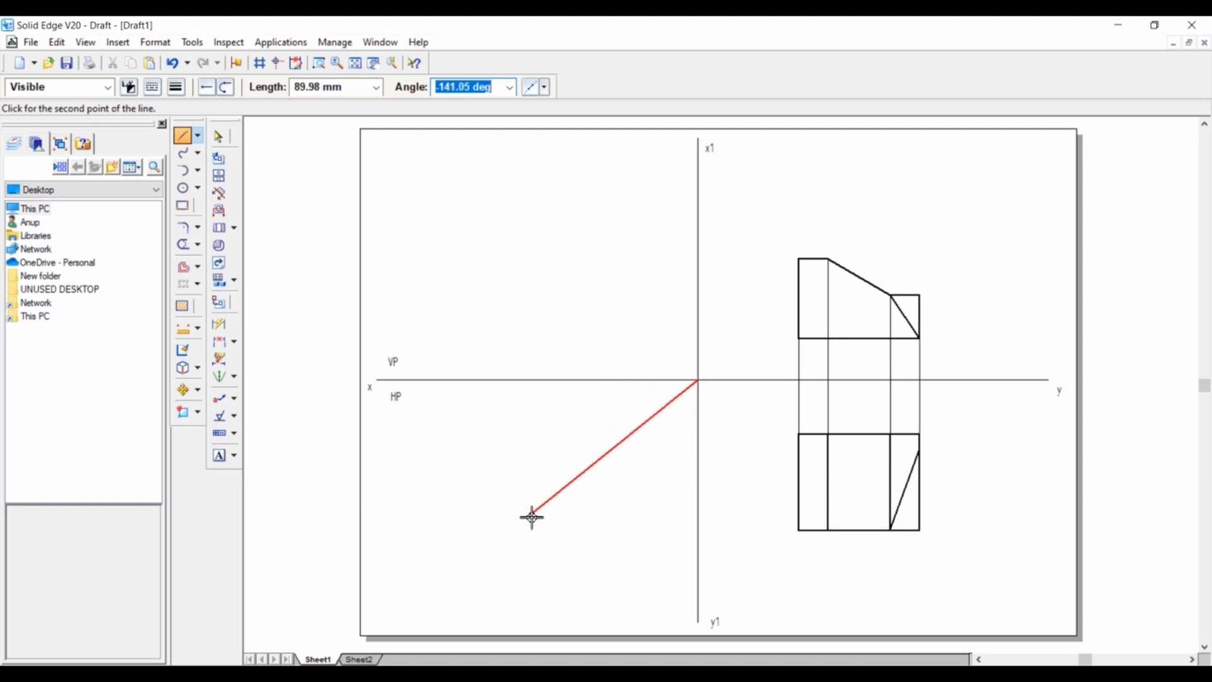
type("-135")
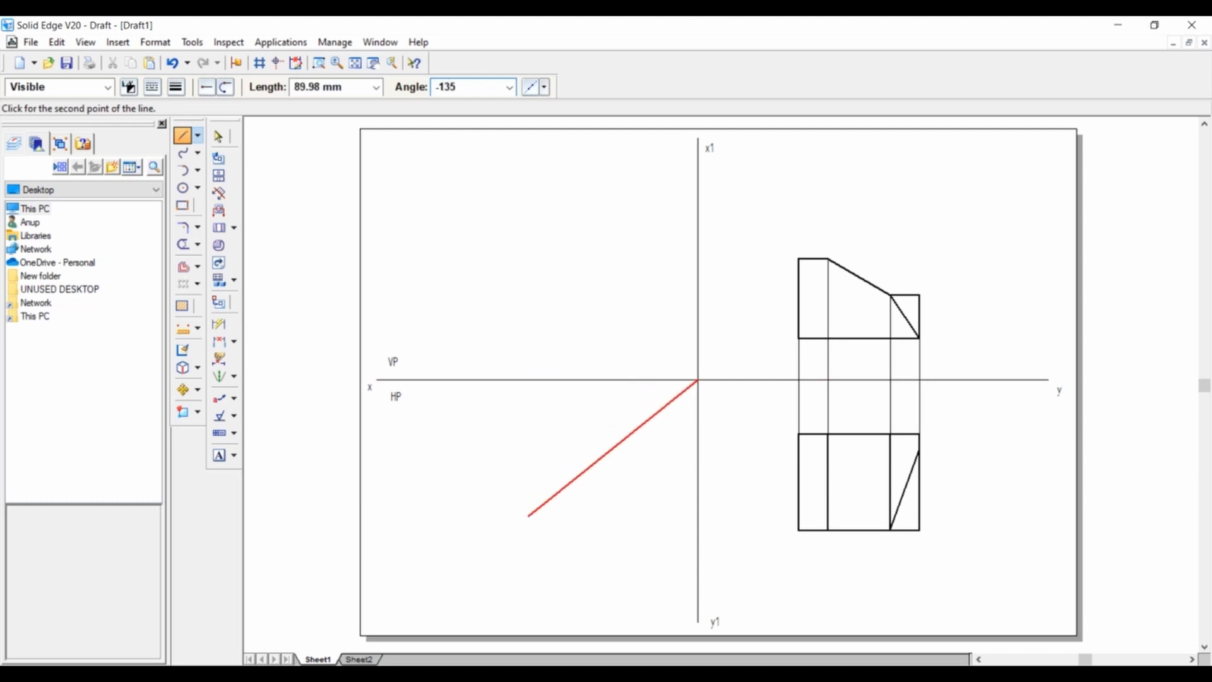
key("Tab")
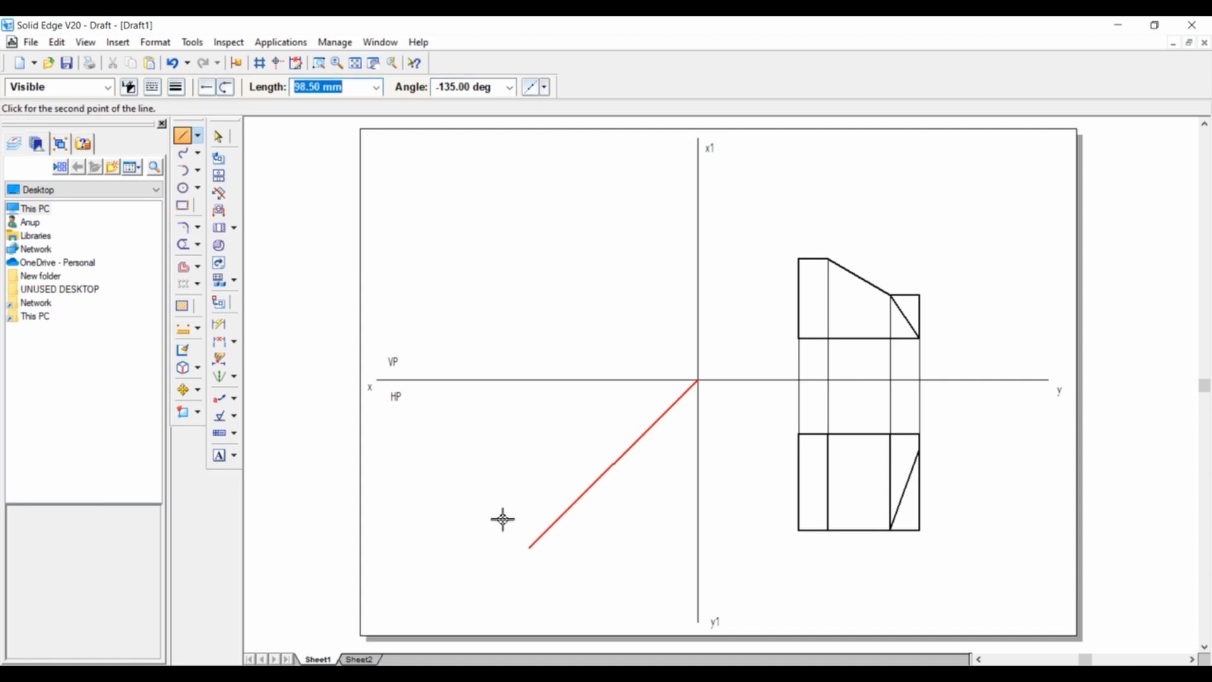
left_click(496, 531)
right_click(515, 471)
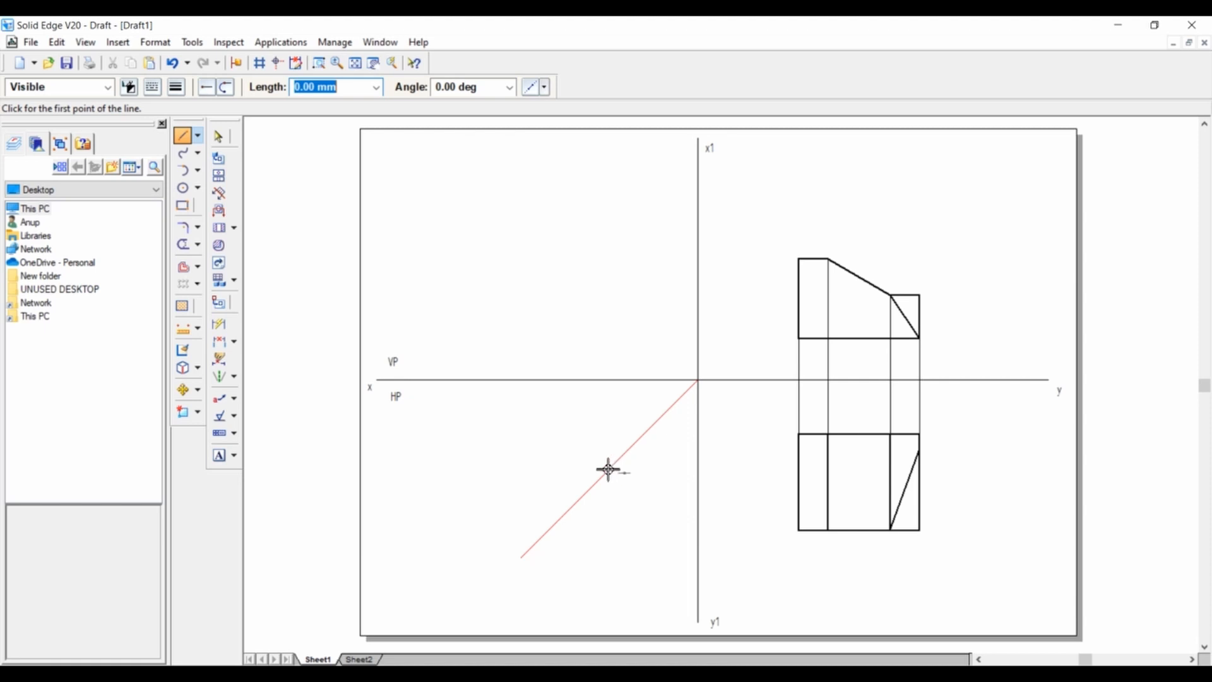
Project the top view's upper and lower edges horizontally to the mitre line, and from there vertically up past the front view's height.
left_click(800, 434)
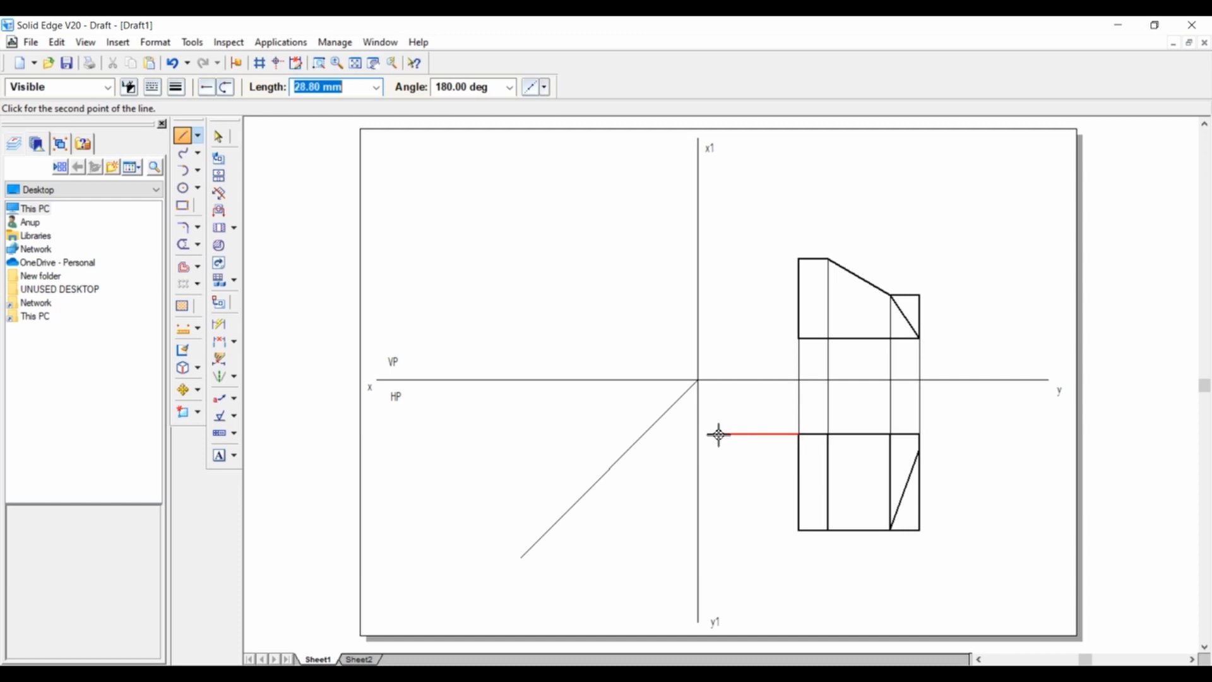
left_click(644, 435)
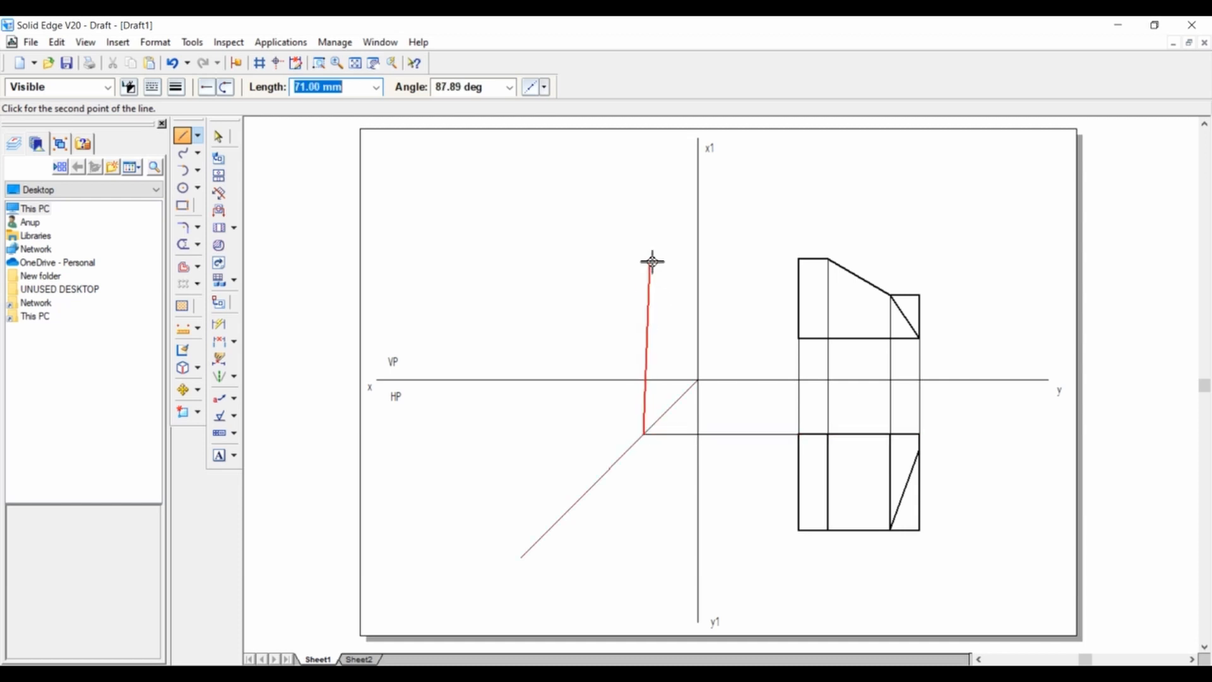
left_click(650, 218)
right_click(656, 190)
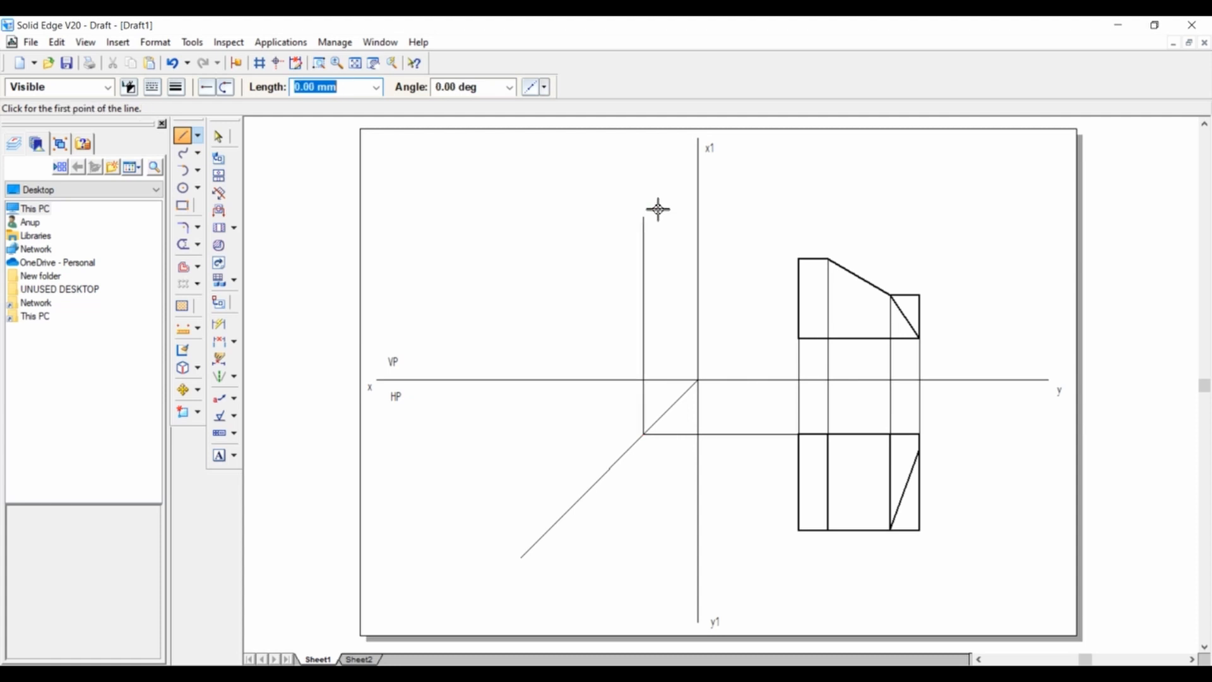
left_click(800, 532)
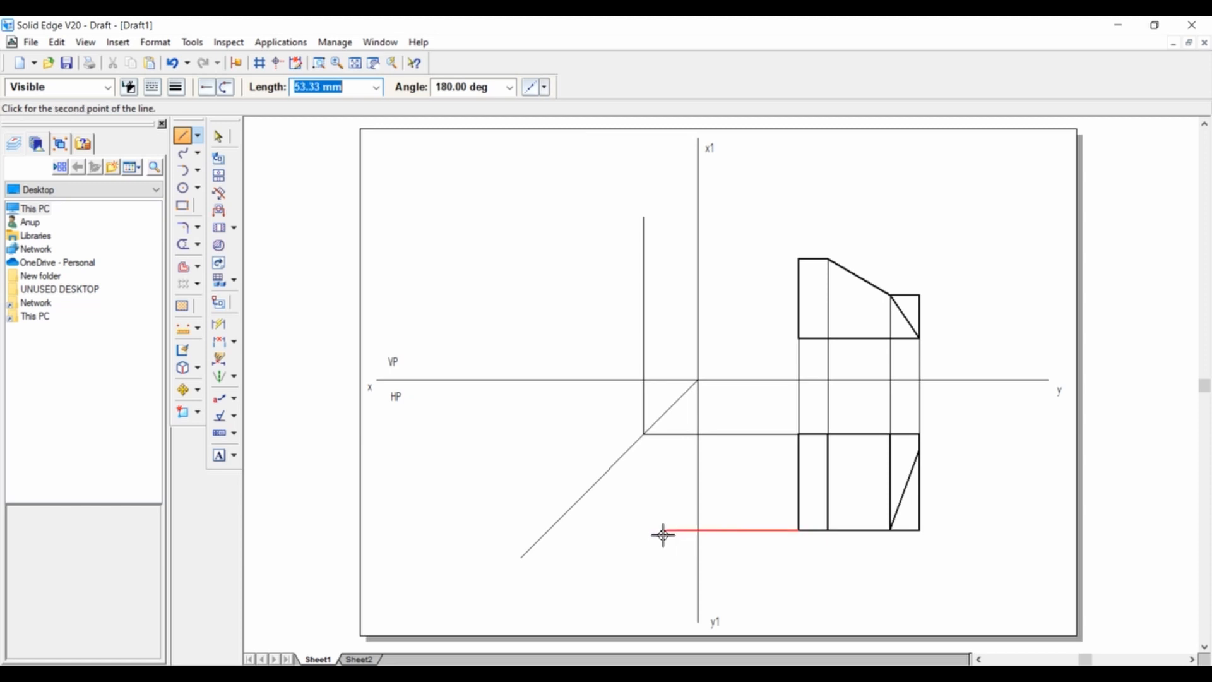
left_click(548, 530)
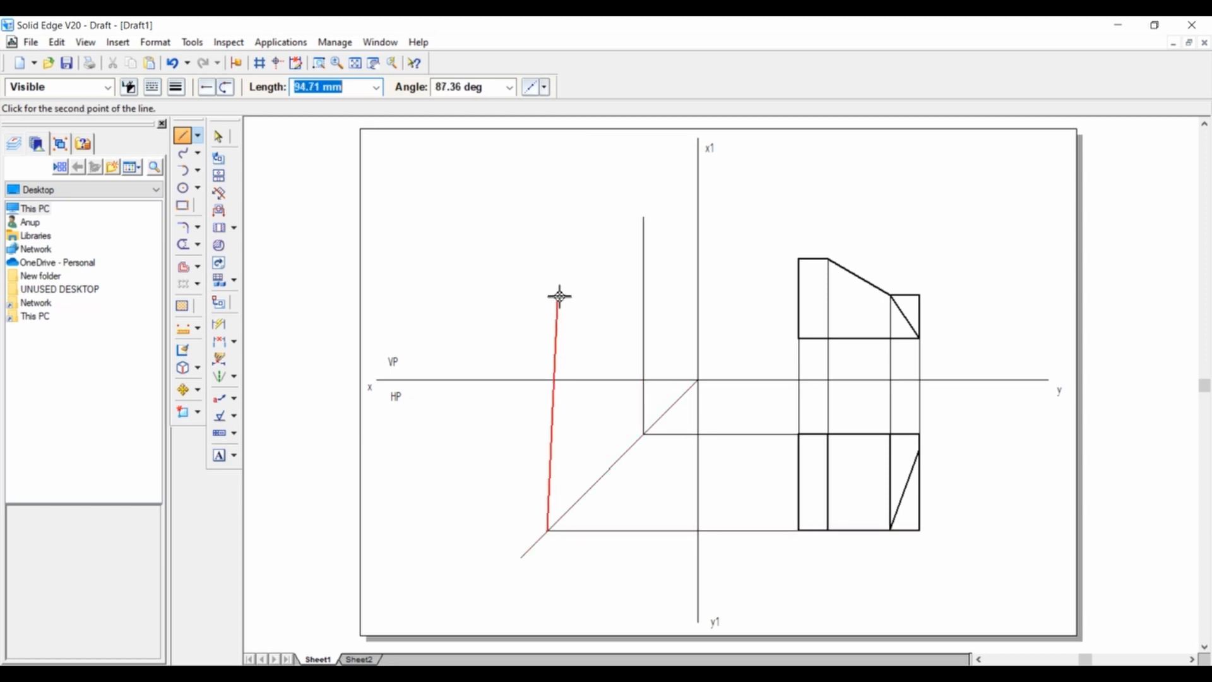
left_click(548, 204)
right_click(610, 181)
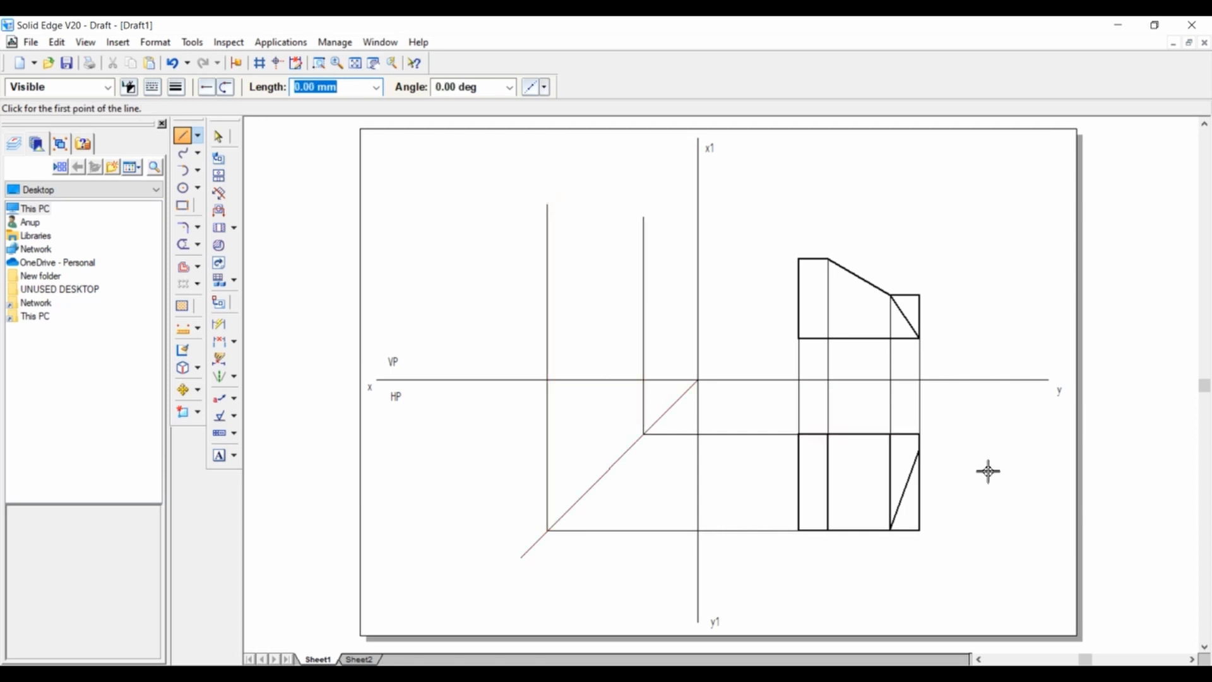
Project the sloped edge's upper end in the top view horizontally to the mitre line and vertically up above the xy line.
left_click(921, 450)
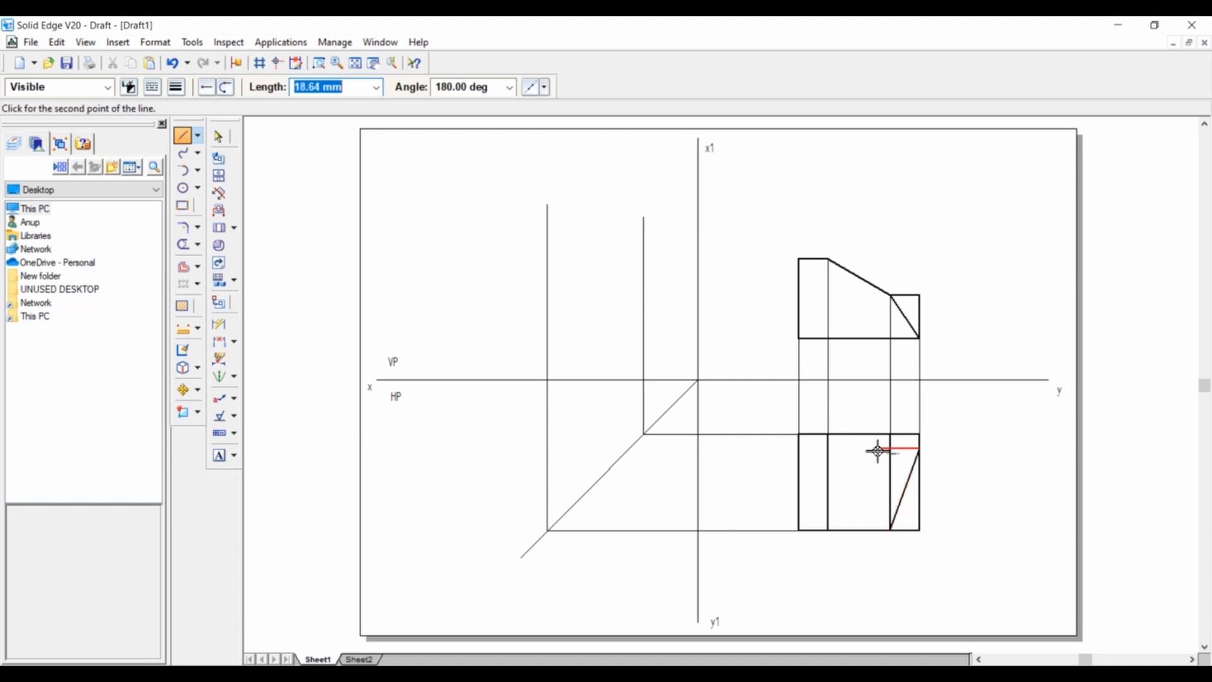
left_click(631, 449)
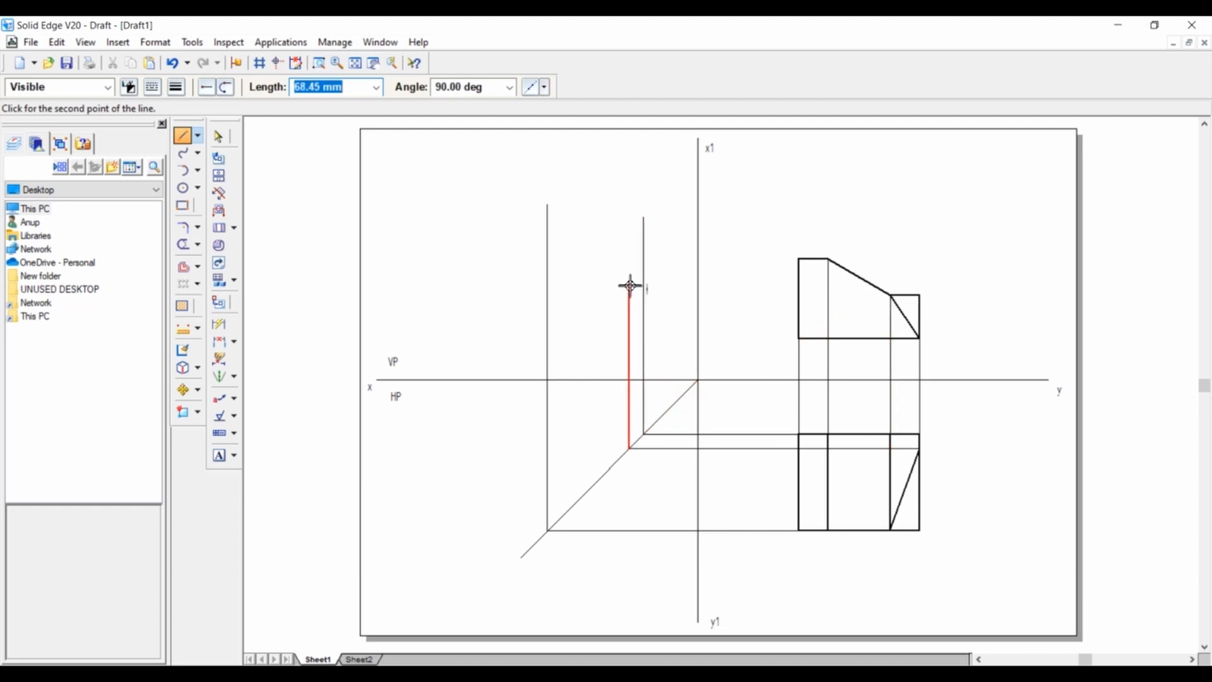
left_click(629, 231)
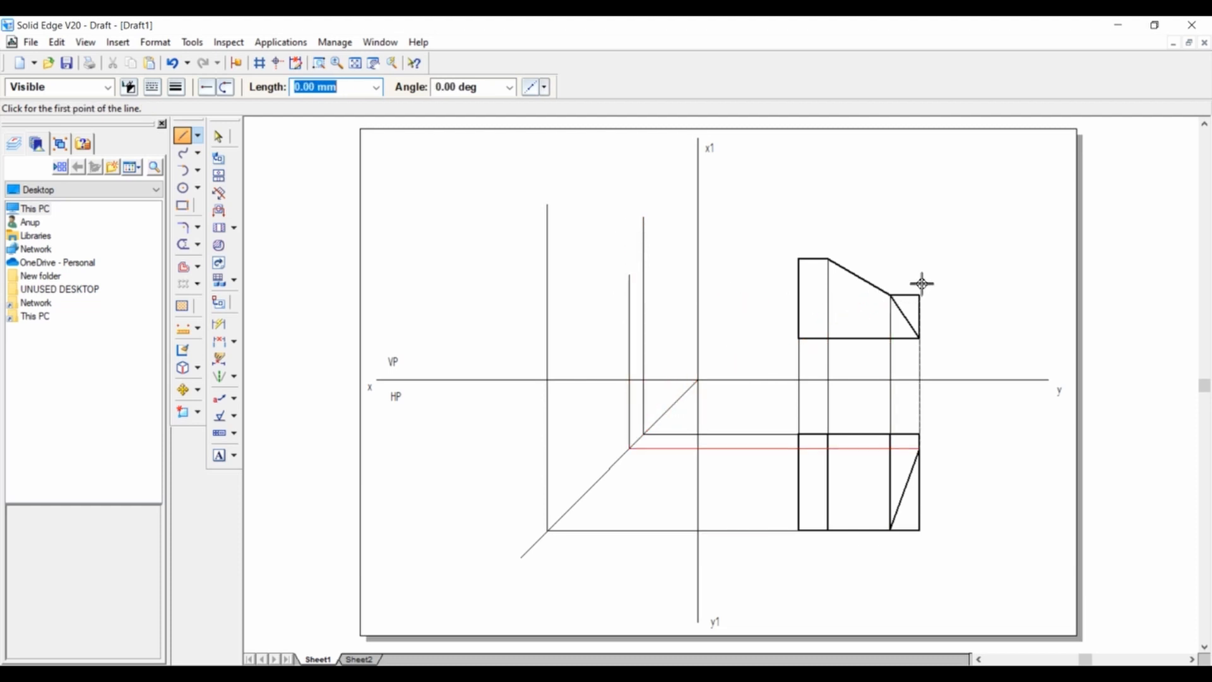
Draw horizontal projection lines from the front view's top edge, base and lower shoulder to the vertical projection lines beyond x1y1.
left_click(798, 260)
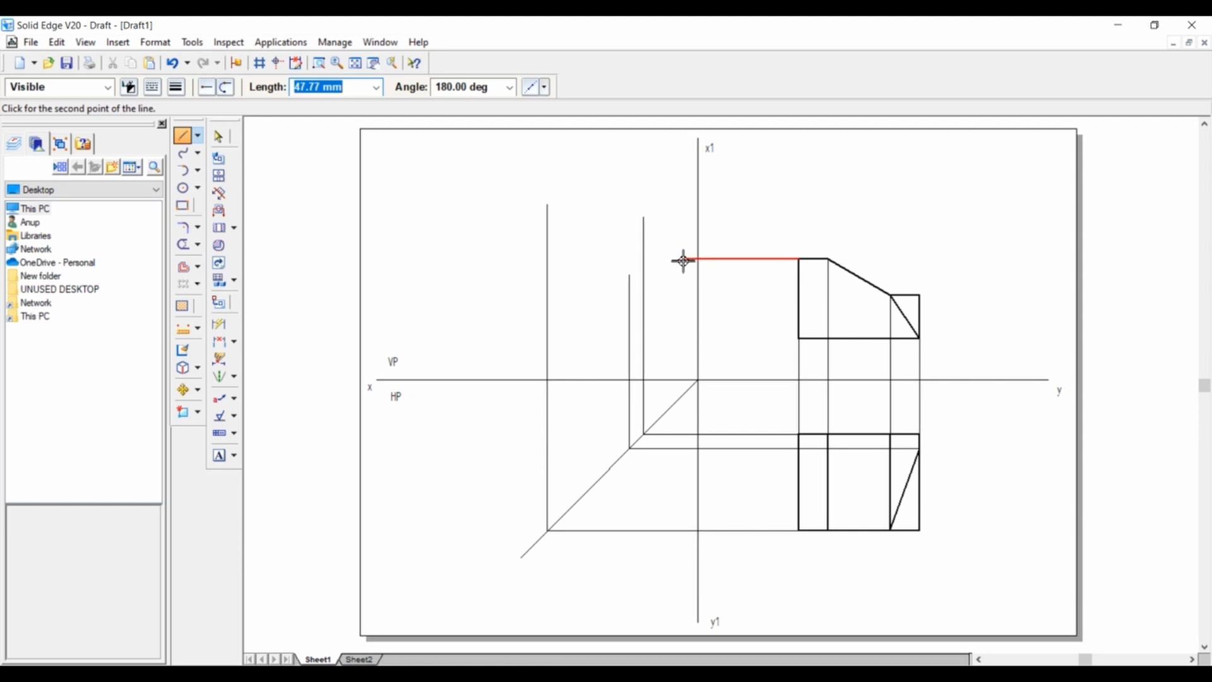
left_click(645, 259)
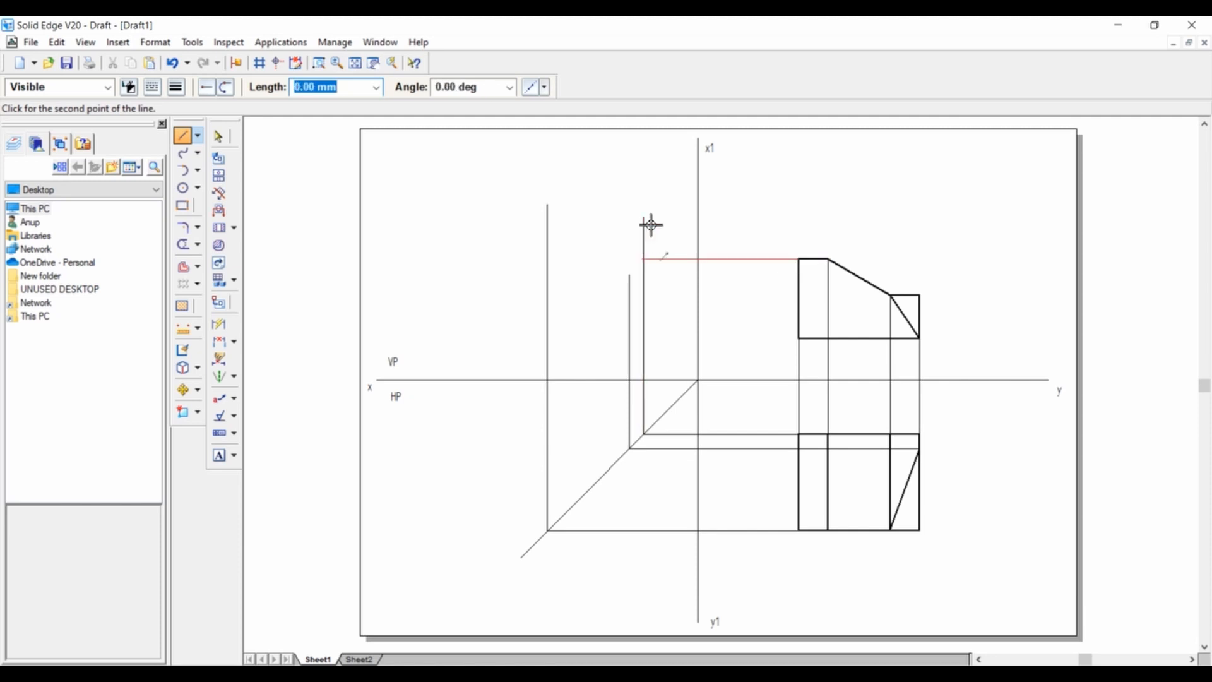
right_click(671, 208)
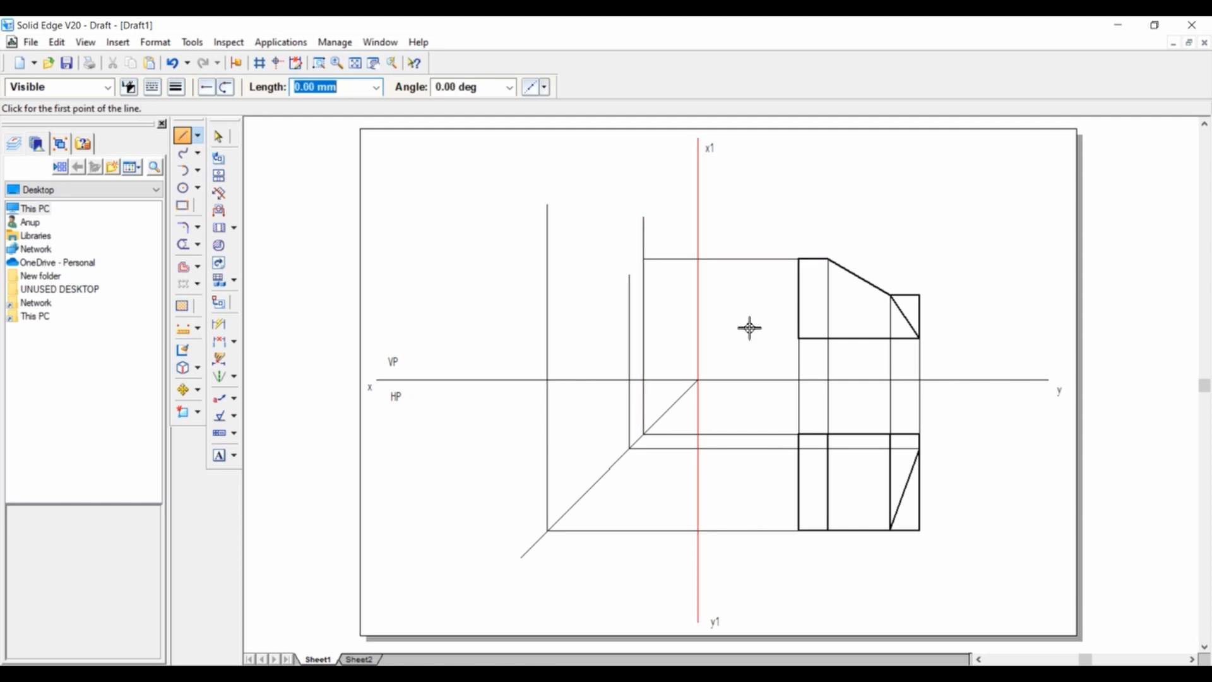
left_click(804, 342)
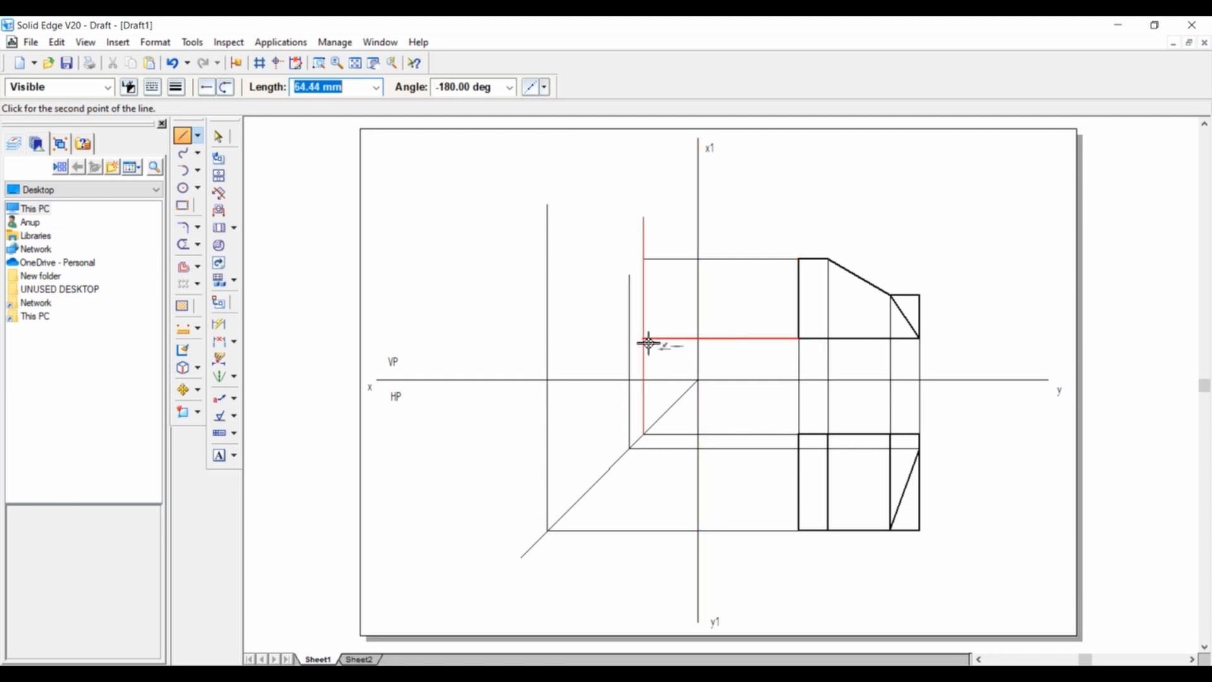
left_click(645, 339)
right_click(672, 296)
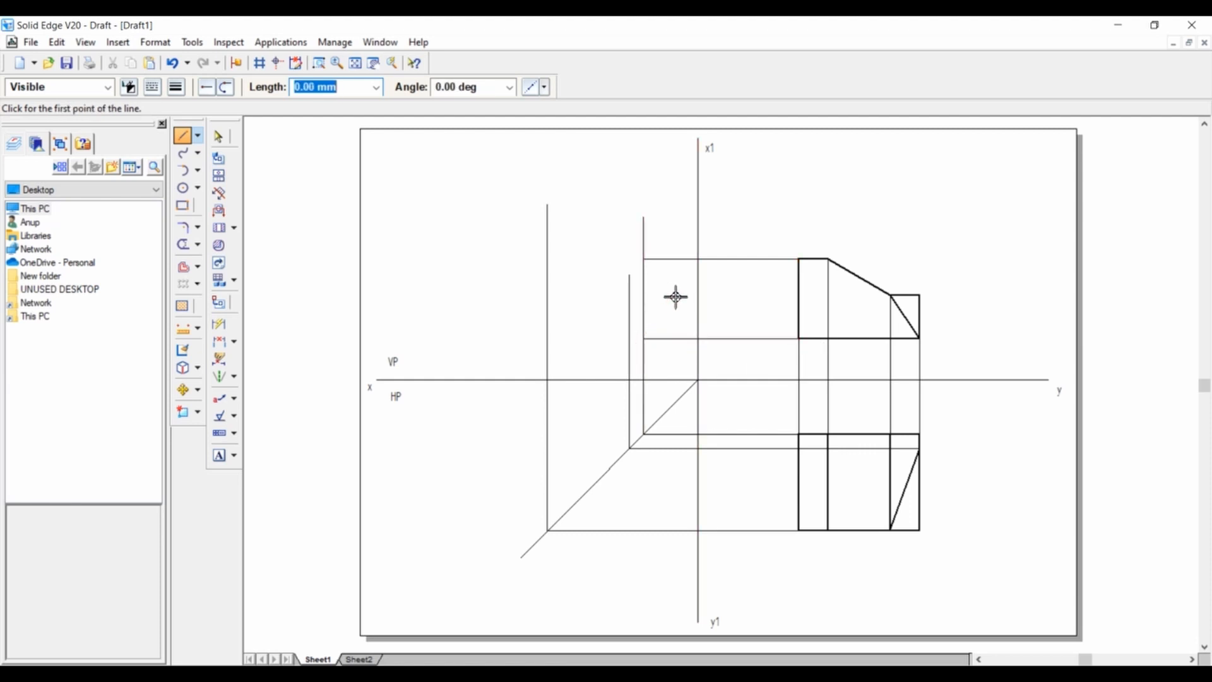
left_click(899, 297)
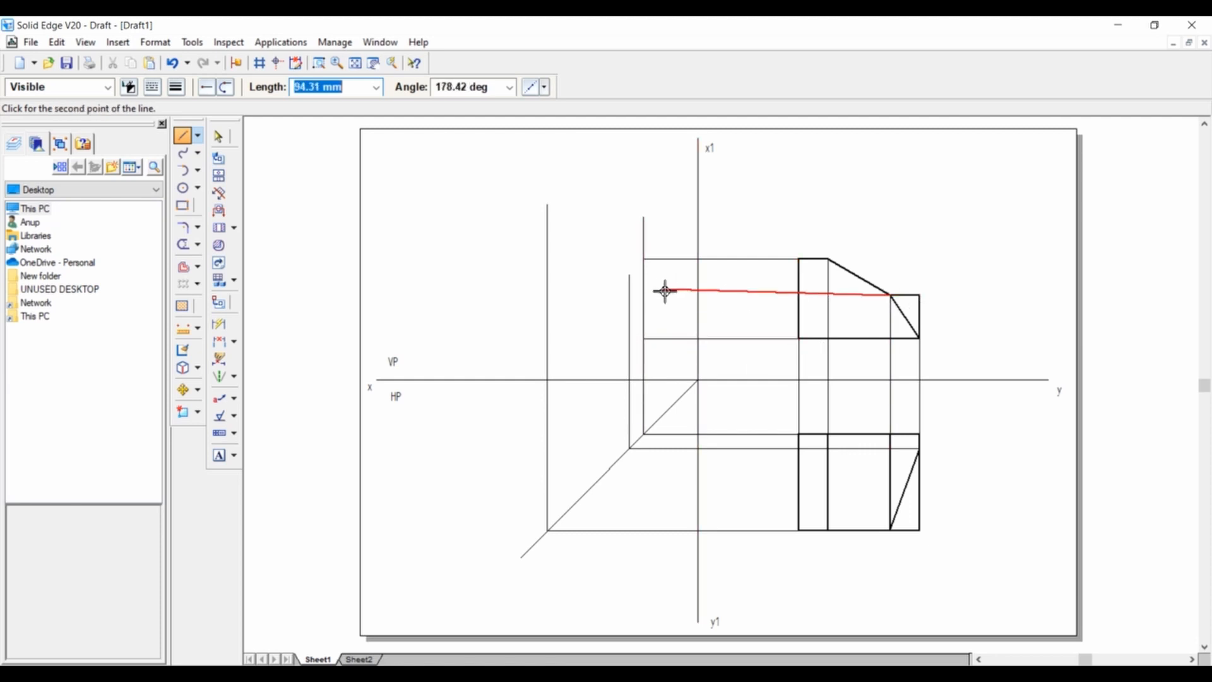
left_click(630, 297)
right_click(589, 228)
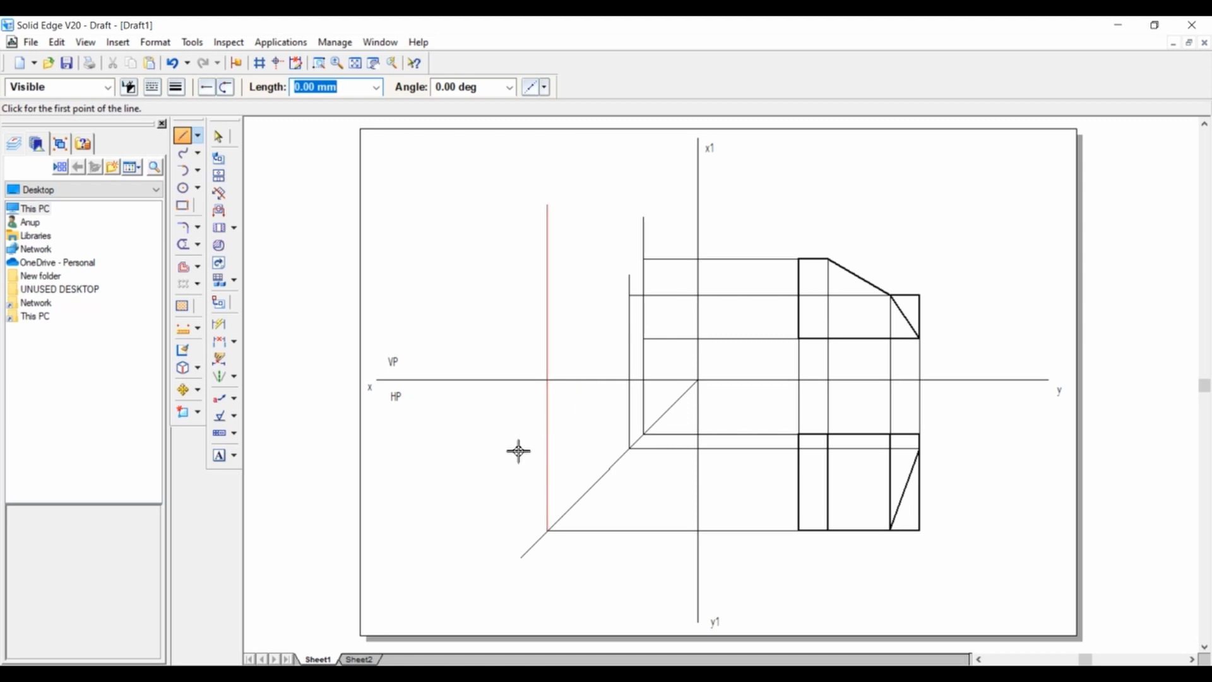
Consult the isometric reference, set the line width to 0.50 mm and draw the right view's outer rectangle between the outer projection lines.
left_click(370, 659)
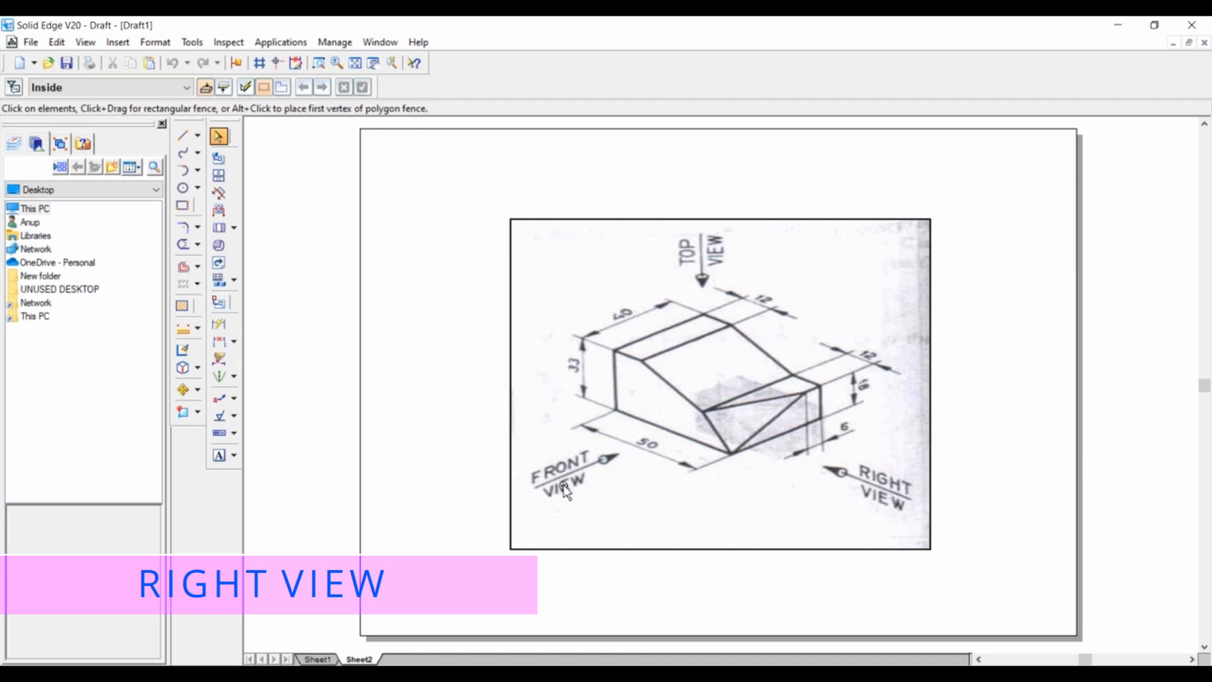
left_click(318, 659)
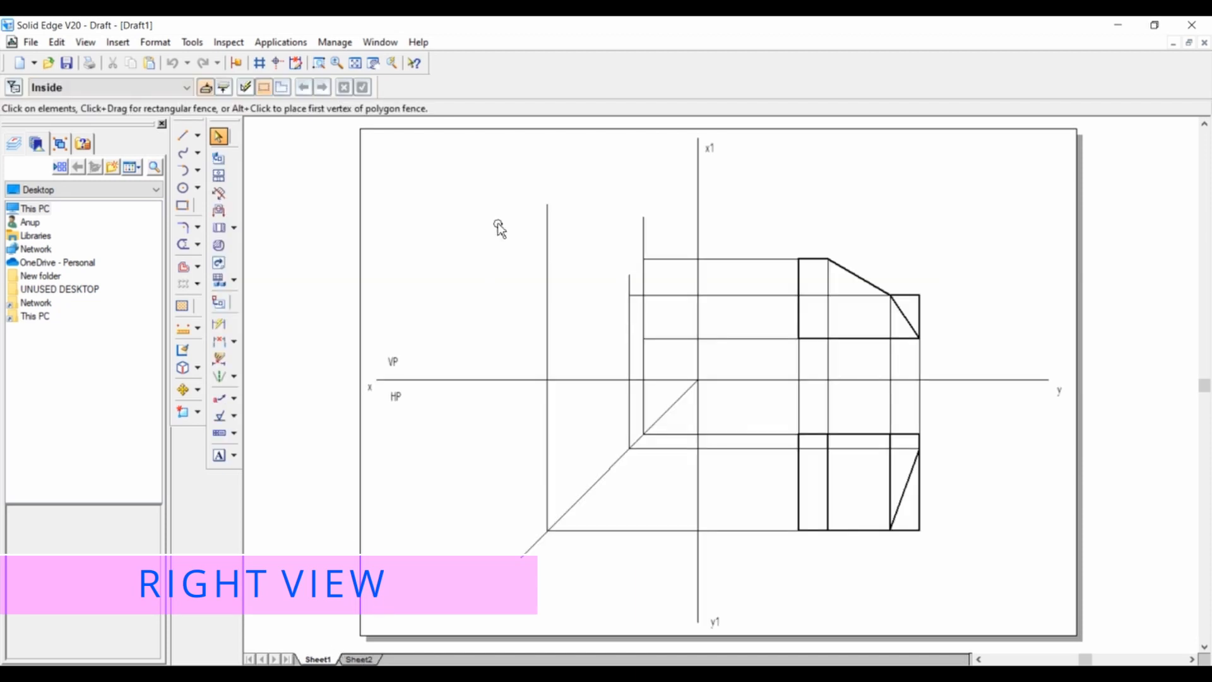
left_click(181, 135)
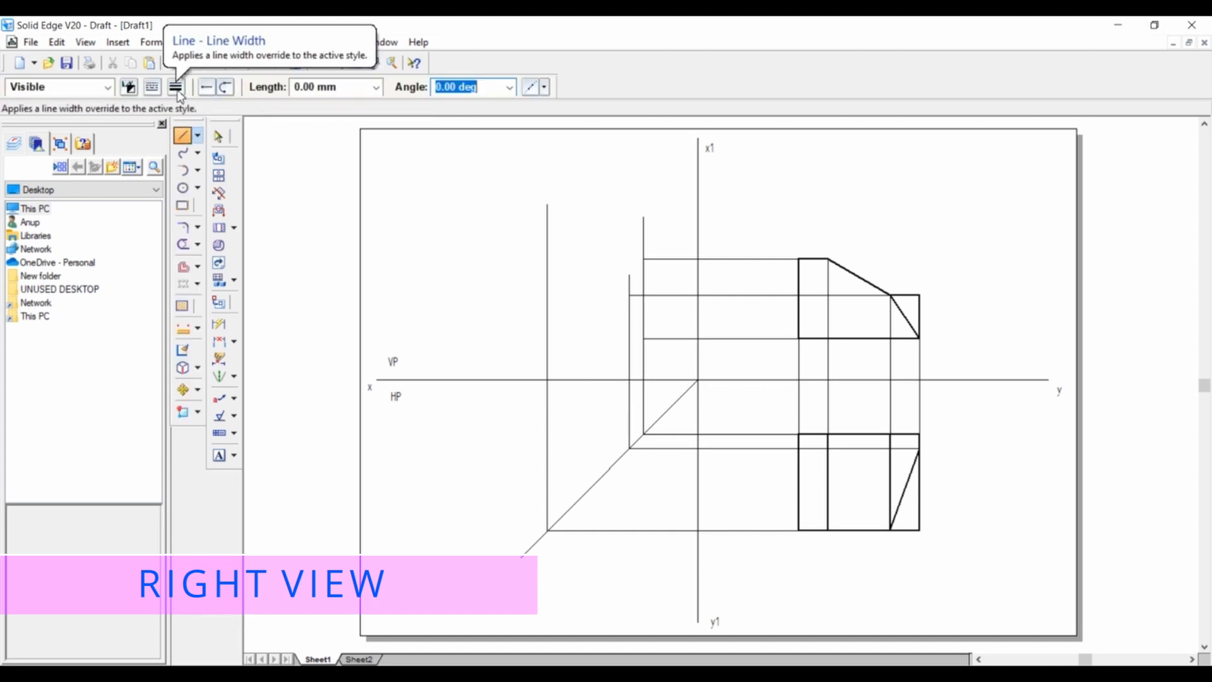
left_click(177, 88)
left_click(192, 150)
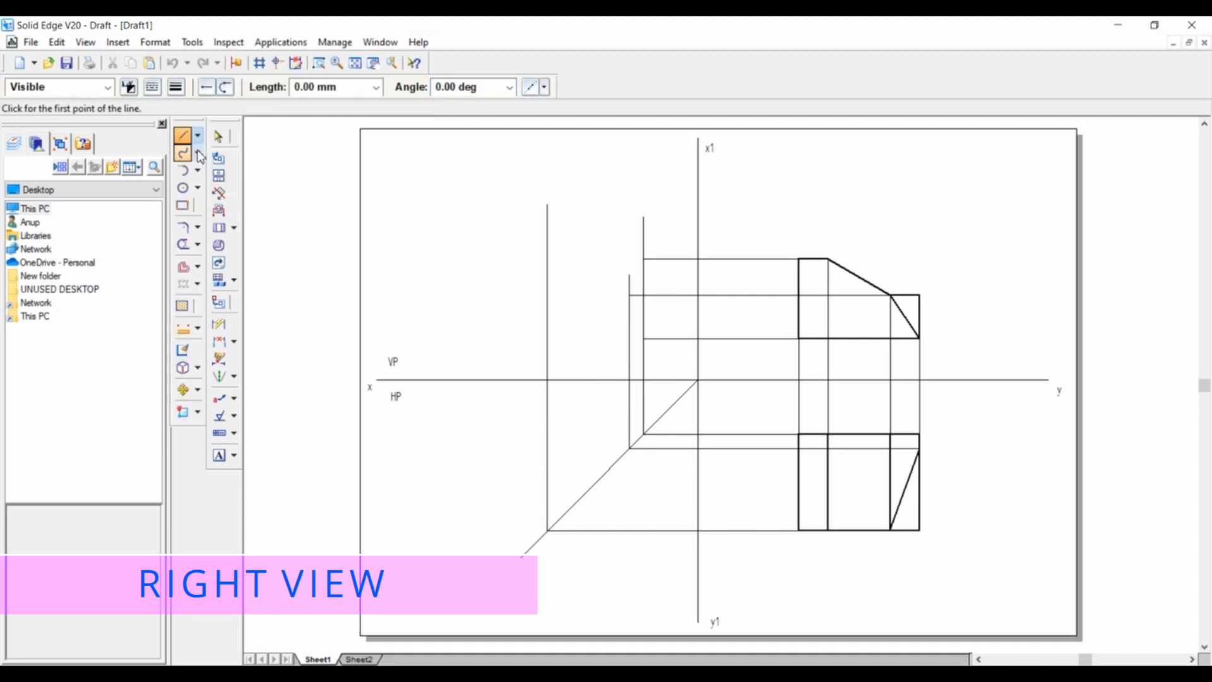
left_click(644, 259)
left_click(550, 259)
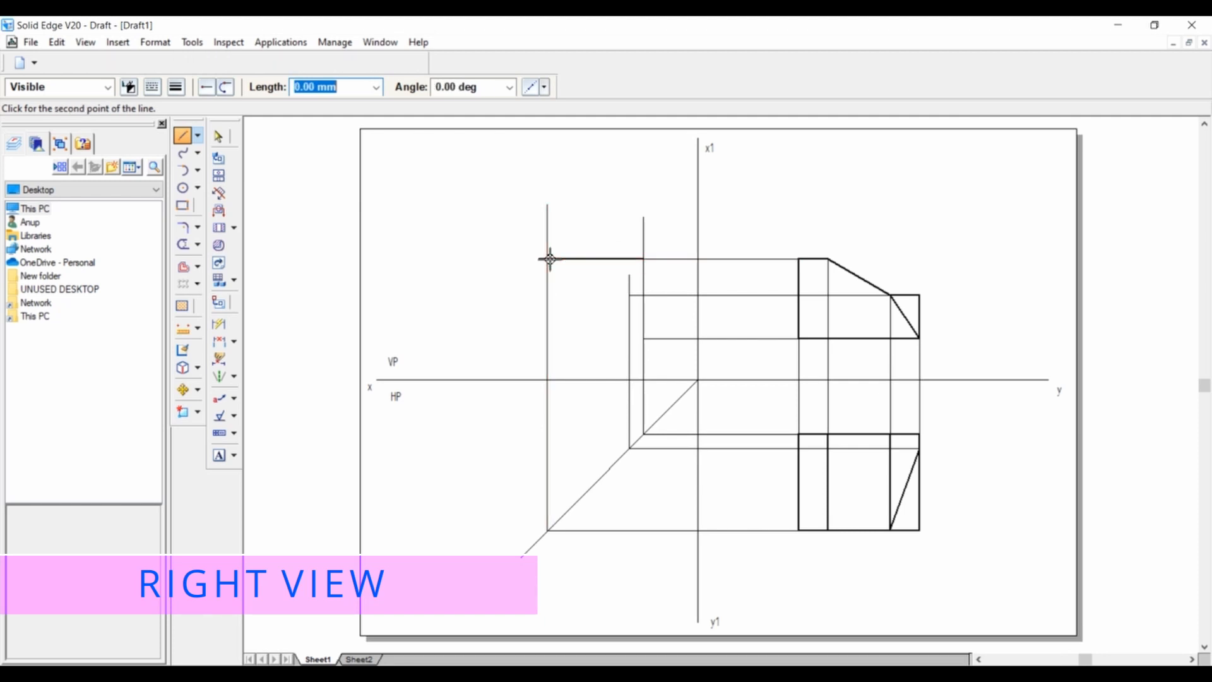
left_click(548, 339)
left_click(644, 340)
left_click(642, 259)
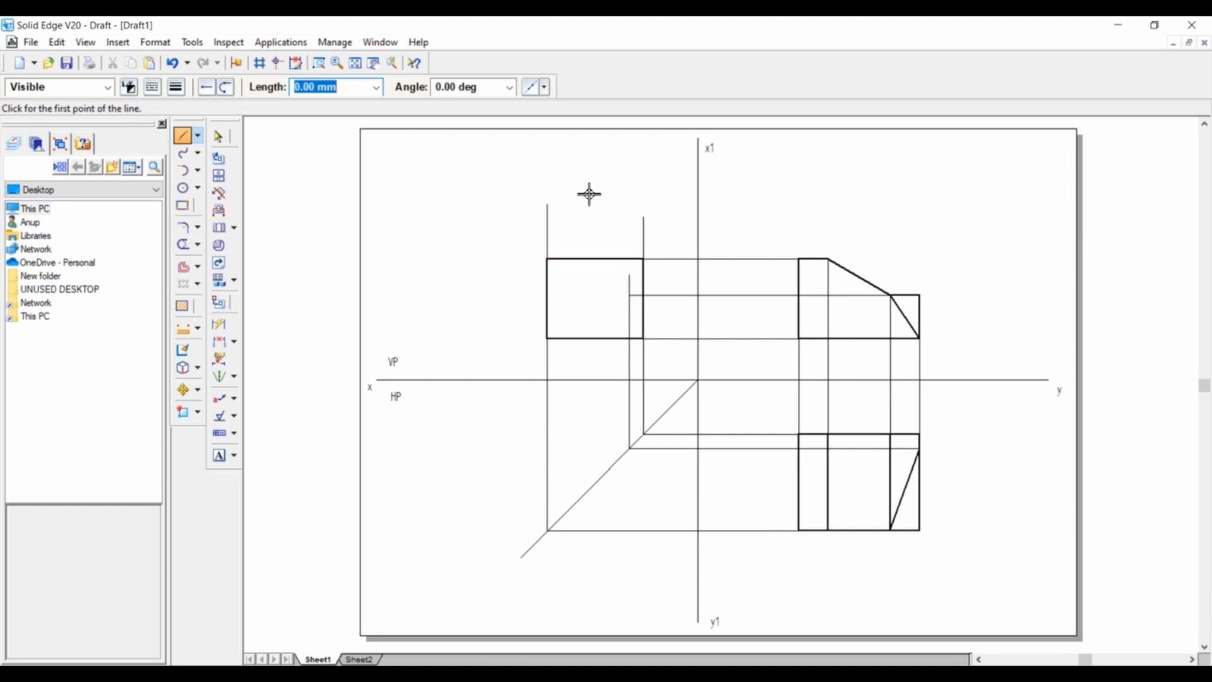
Draw the right view's horizontal inner edge between its two vertical sides at the projected shoulder height.
left_click(644, 296)
left_click(547, 296)
scroll(477, 225, "up", 1)
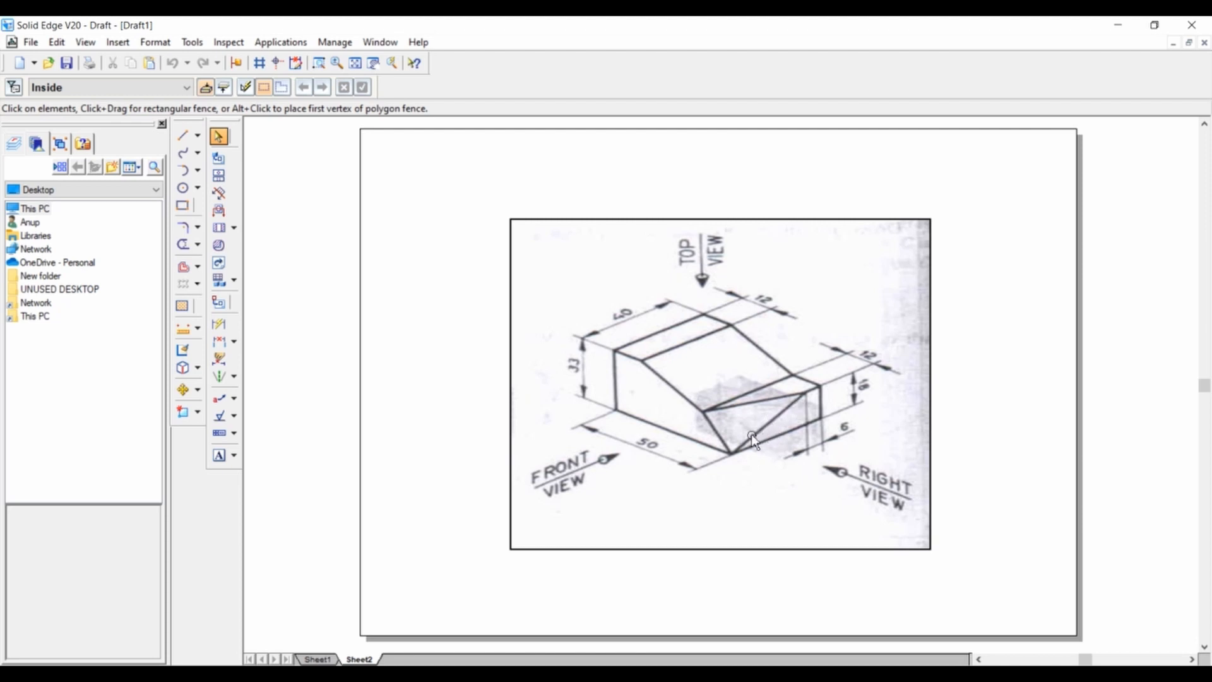
Draw the right view's sloped edge from the inner projection line's crossing with the shoulder edge to the lower-left corner.
left_click(319, 659)
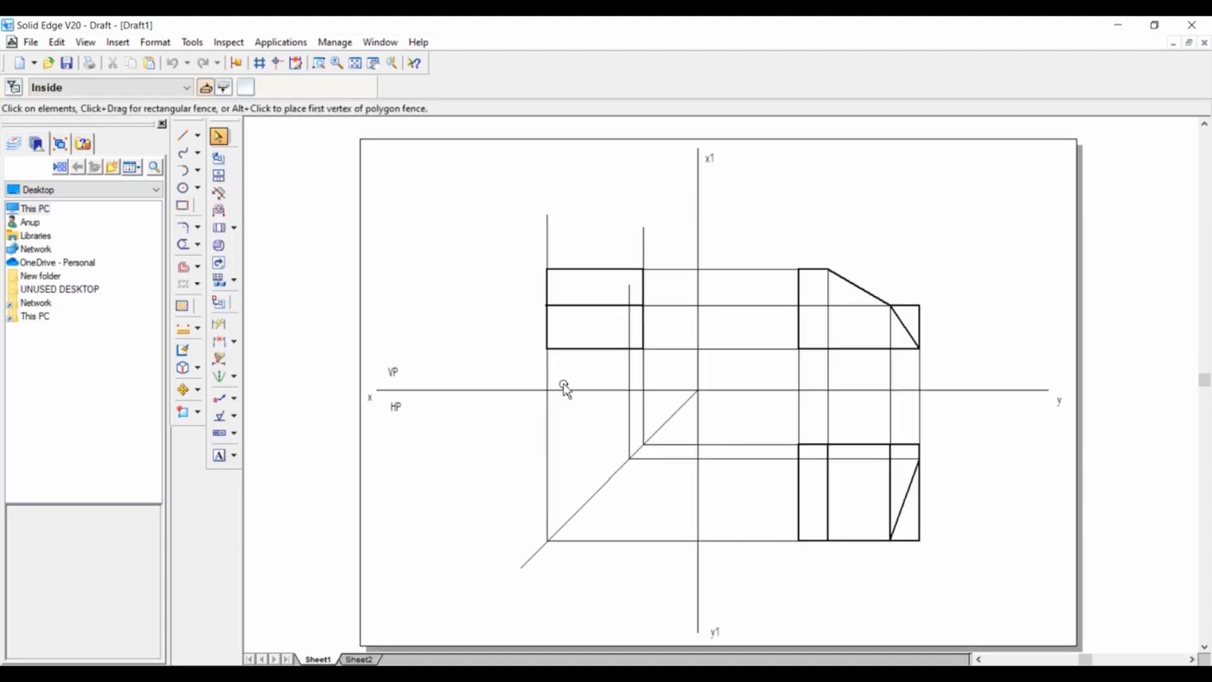
left_click(184, 136)
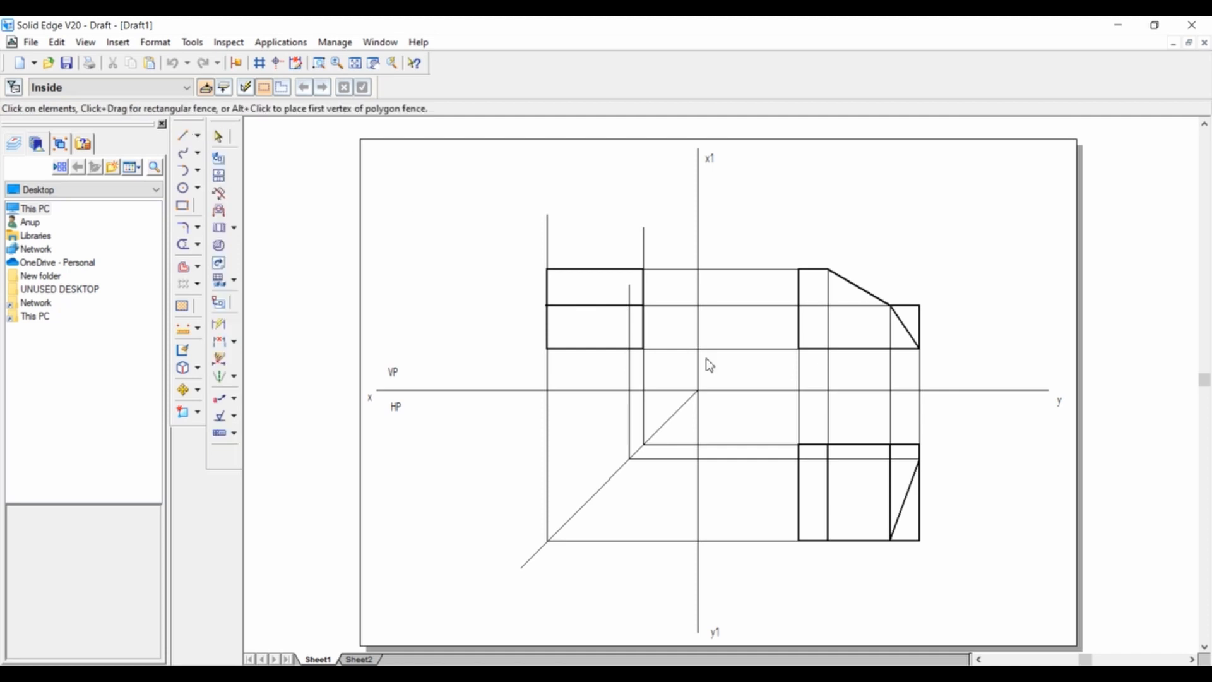
left_click(630, 306)
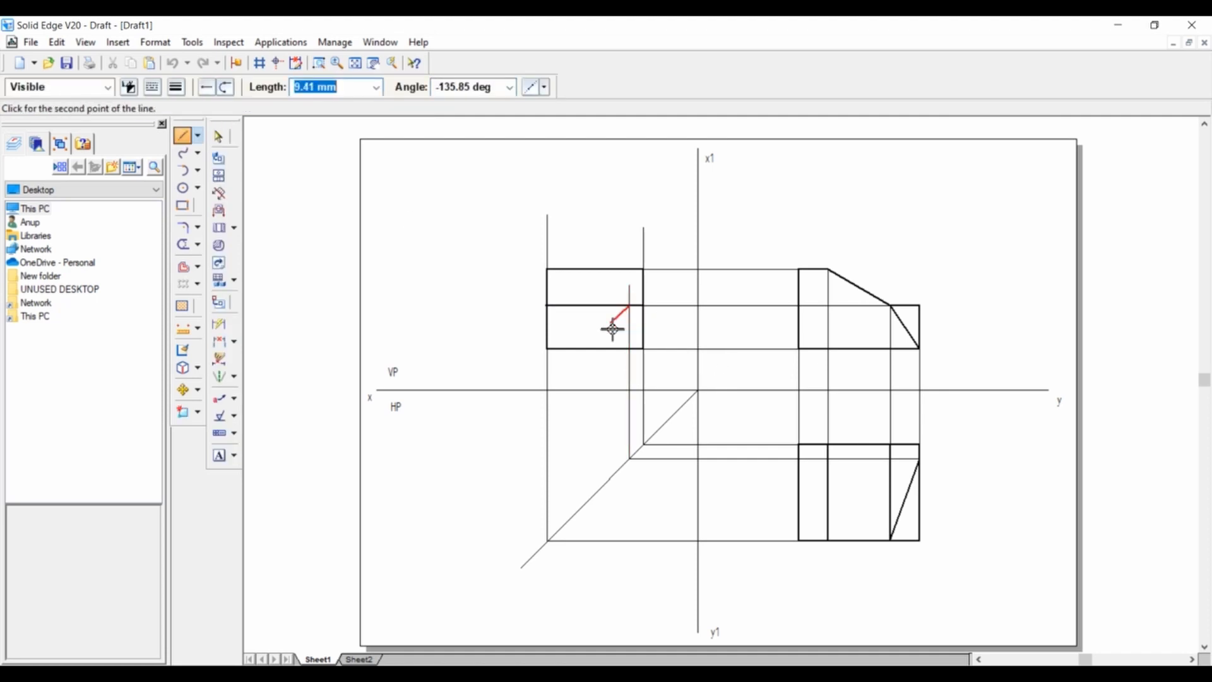
left_click(548, 347)
right_click(492, 276)
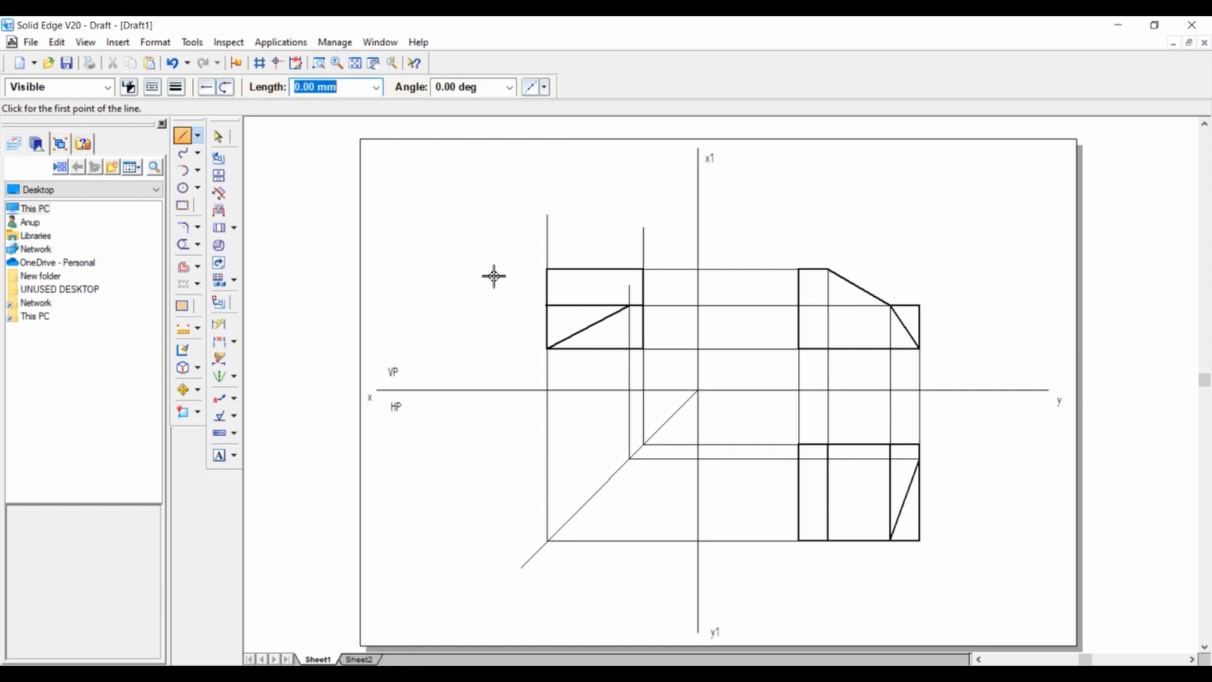
Trim the vertical projection lines that extend above the right view's top edge and above its shoulder edge.
left_click(183, 245)
left_click_drag(470, 235, 662, 238)
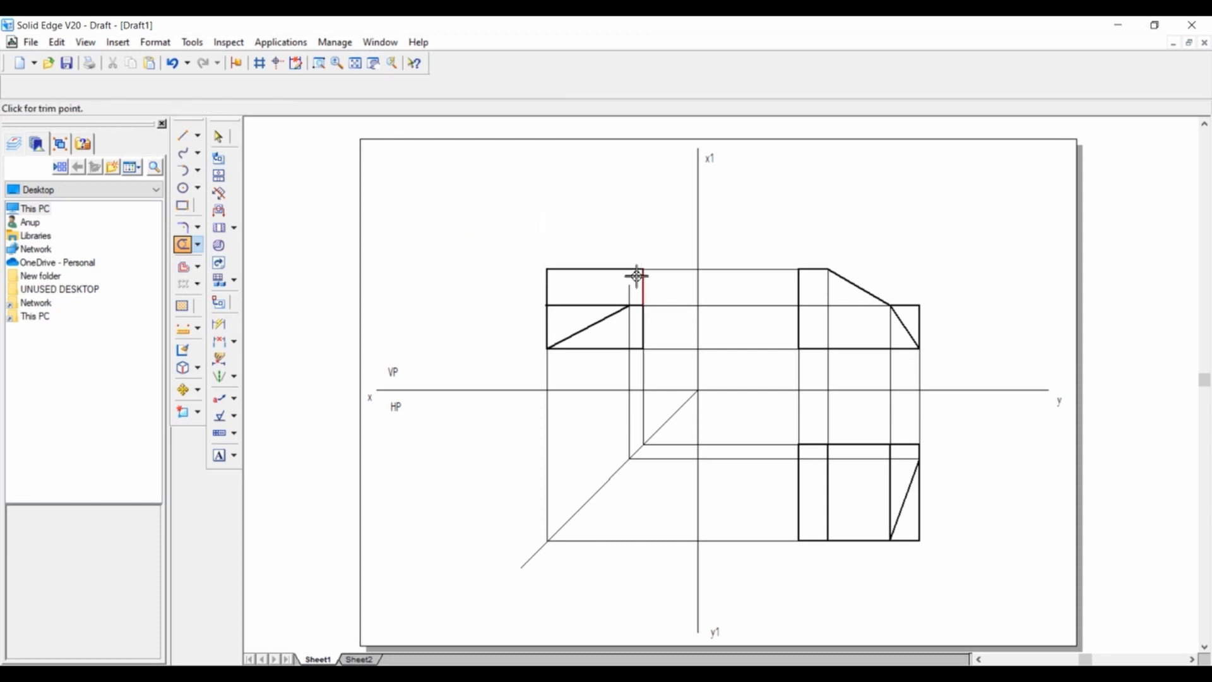
key("Escape")
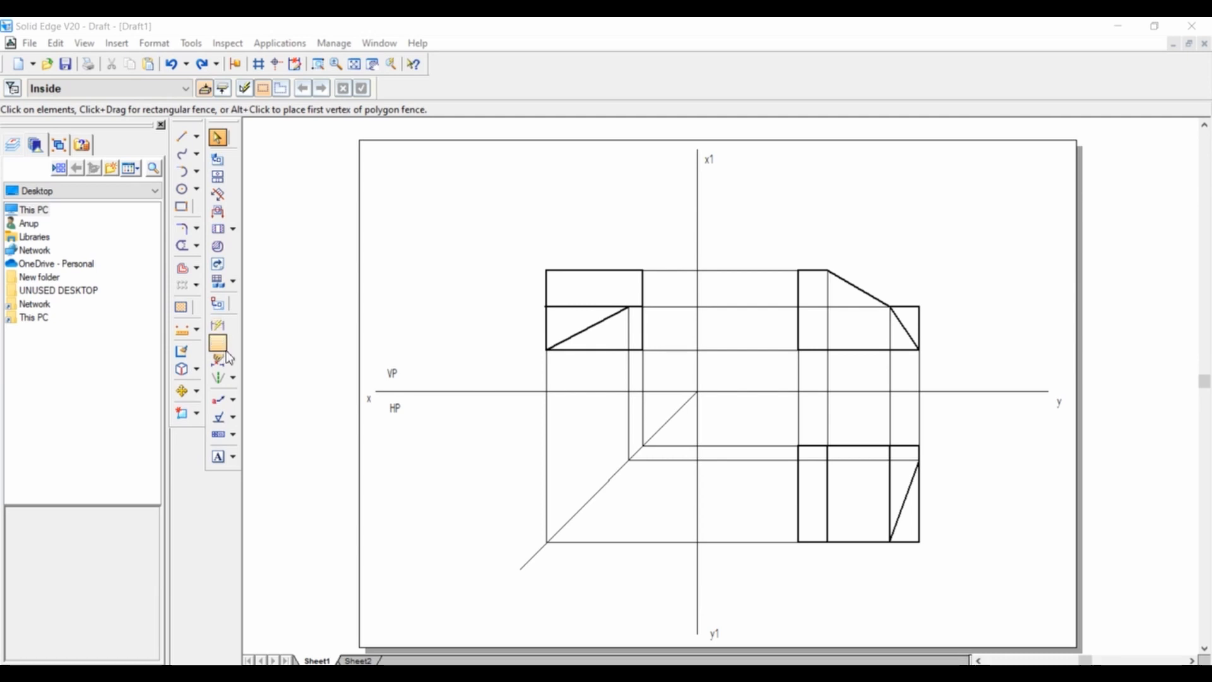
Dimension the right view's overall height beside it and the front view's overall length above it.
left_click(218, 327)
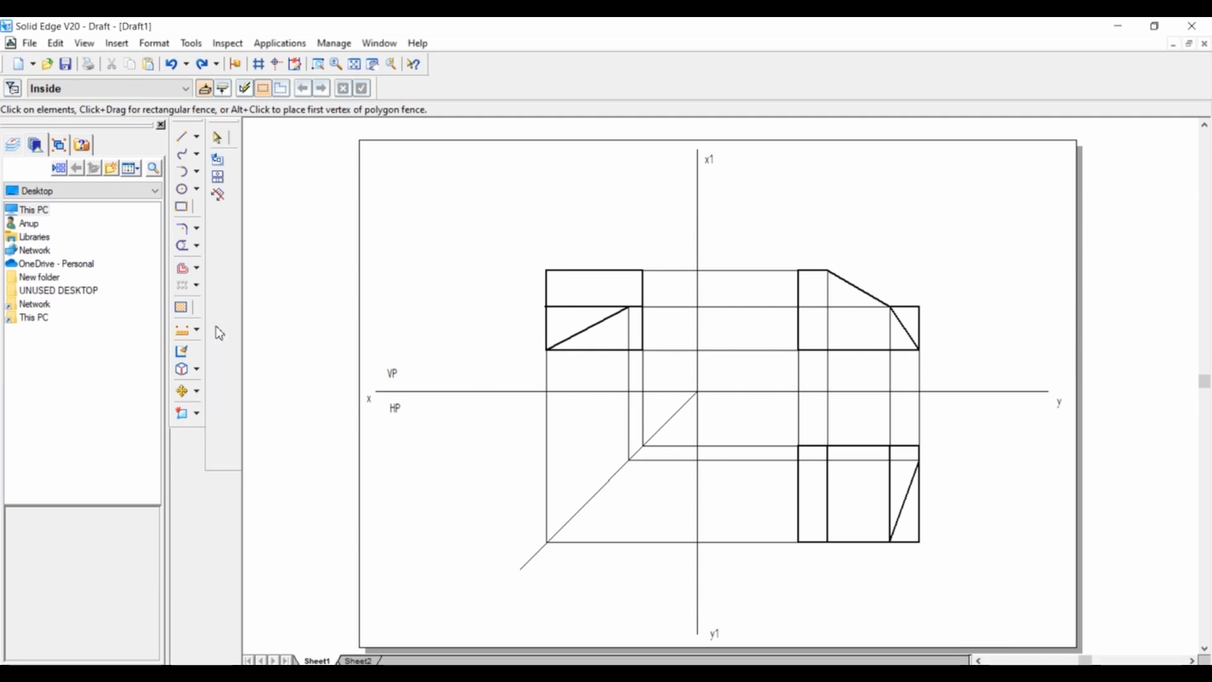
left_click(547, 293)
left_click(512, 284)
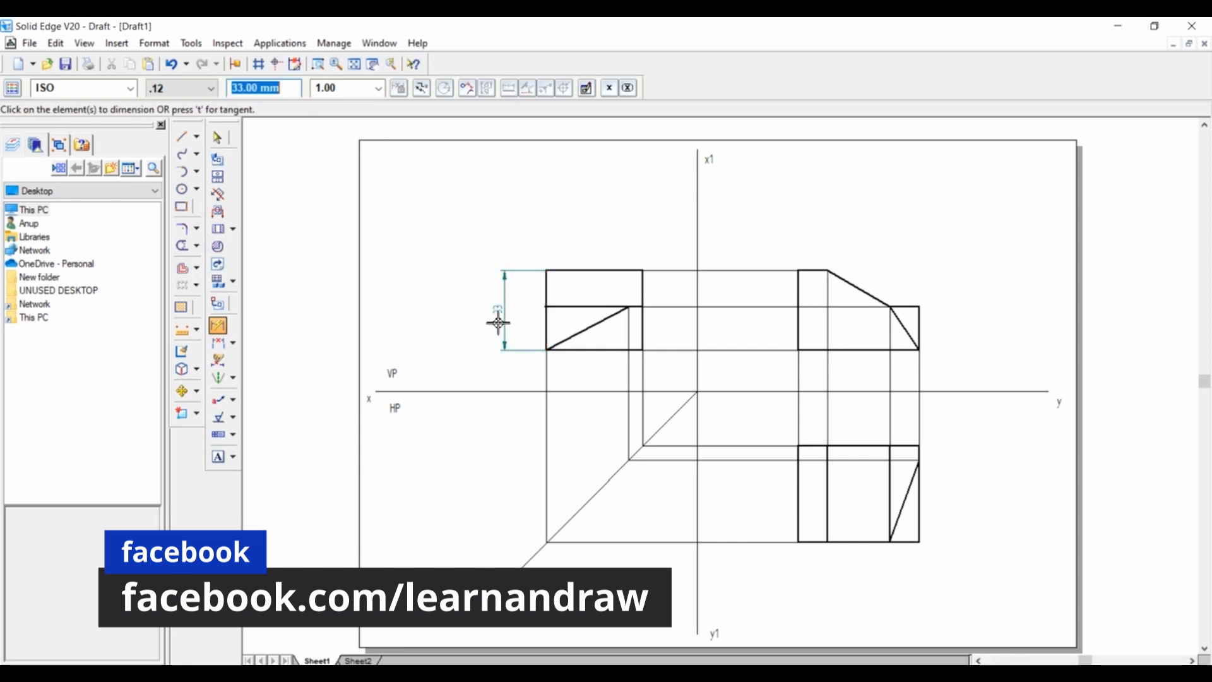
left_click(866, 351)
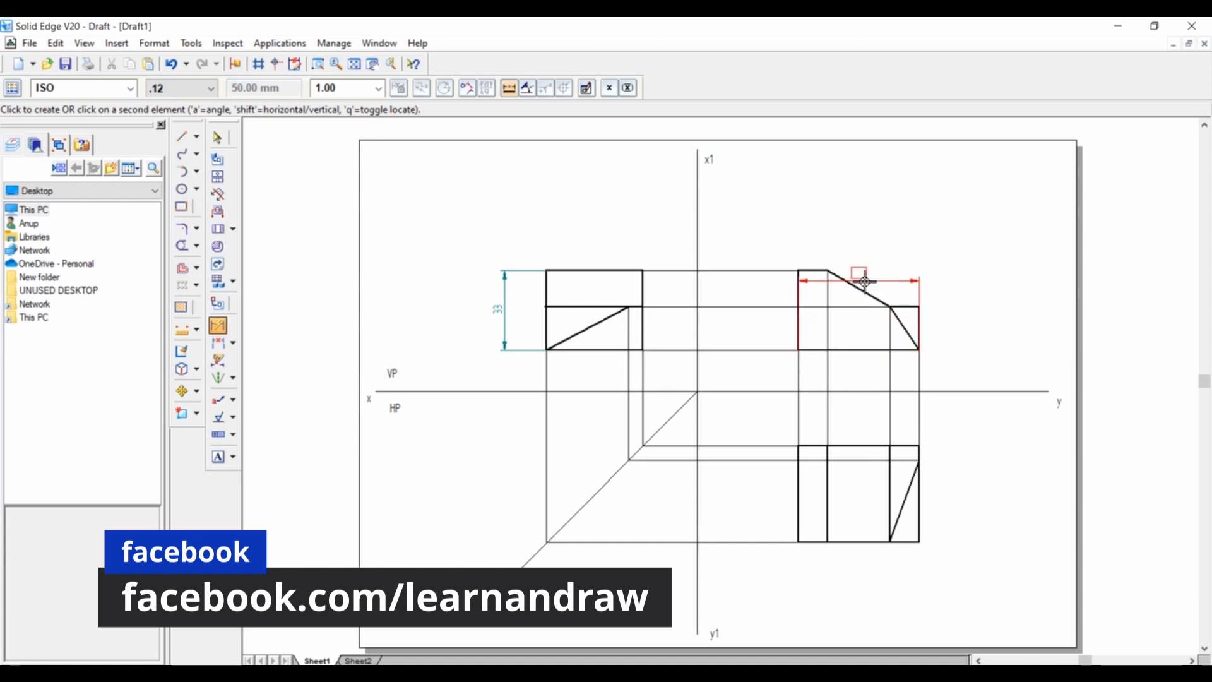
left_click(851, 219)
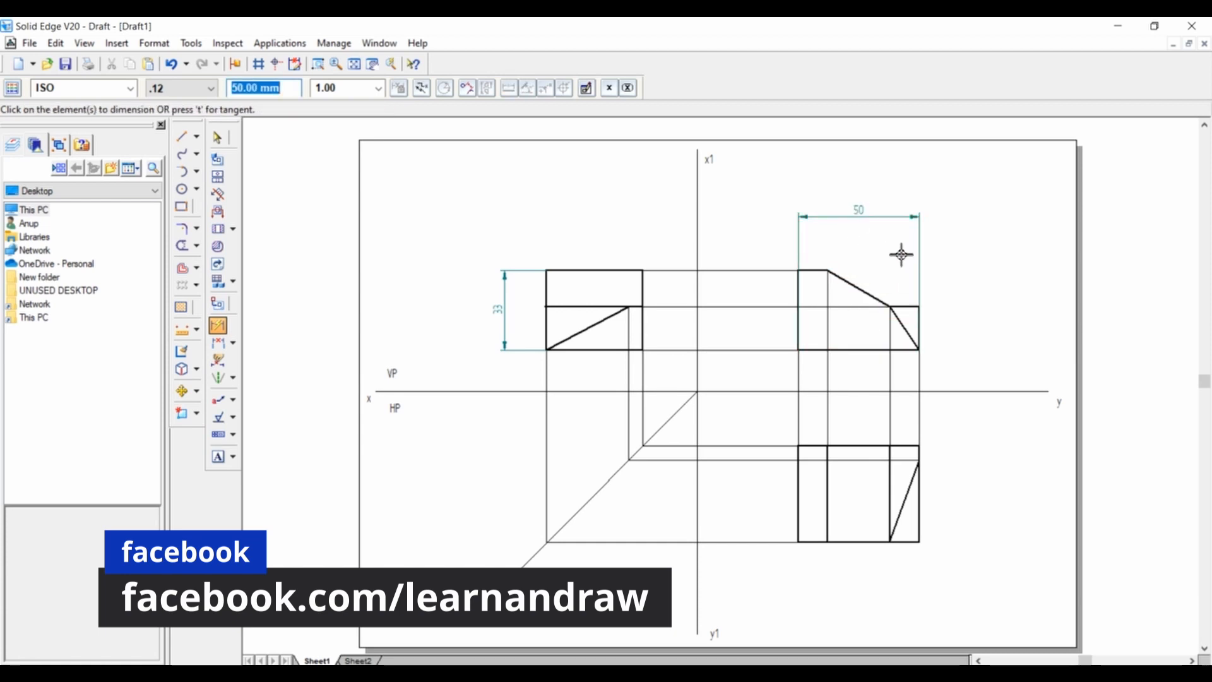
Dimension the front view's shoulder height and the lengths of its short horizontal shoulder edge and top edge.
left_click(919, 325)
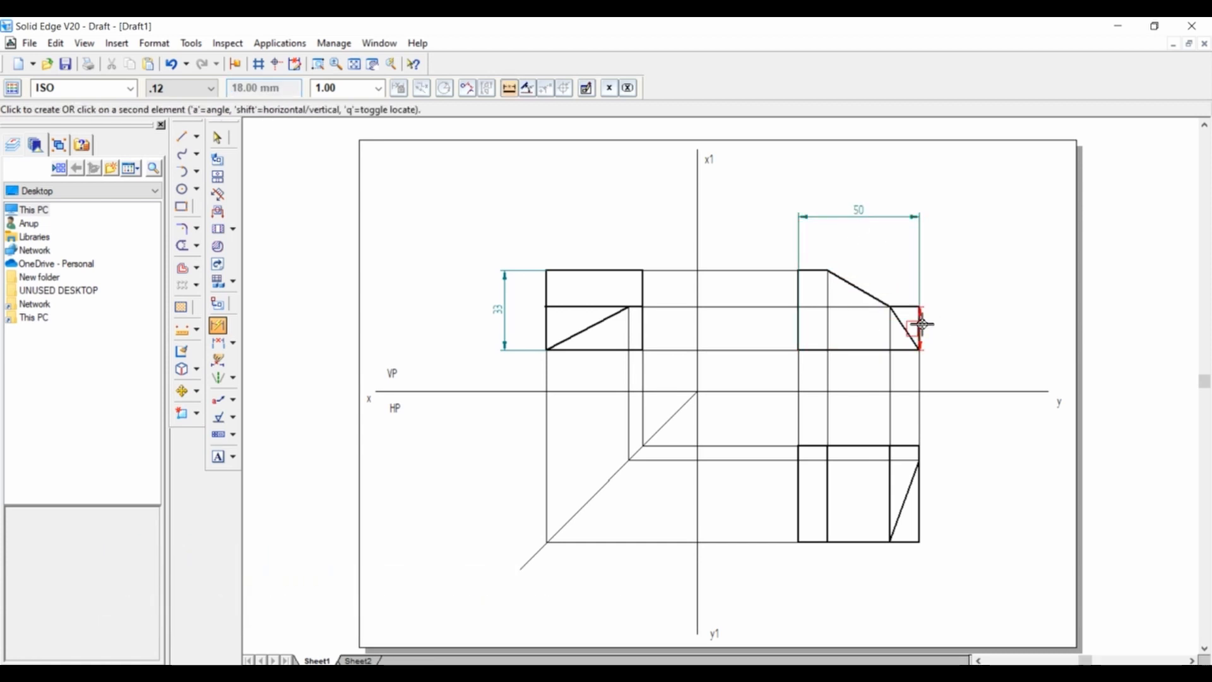
left_click(982, 324)
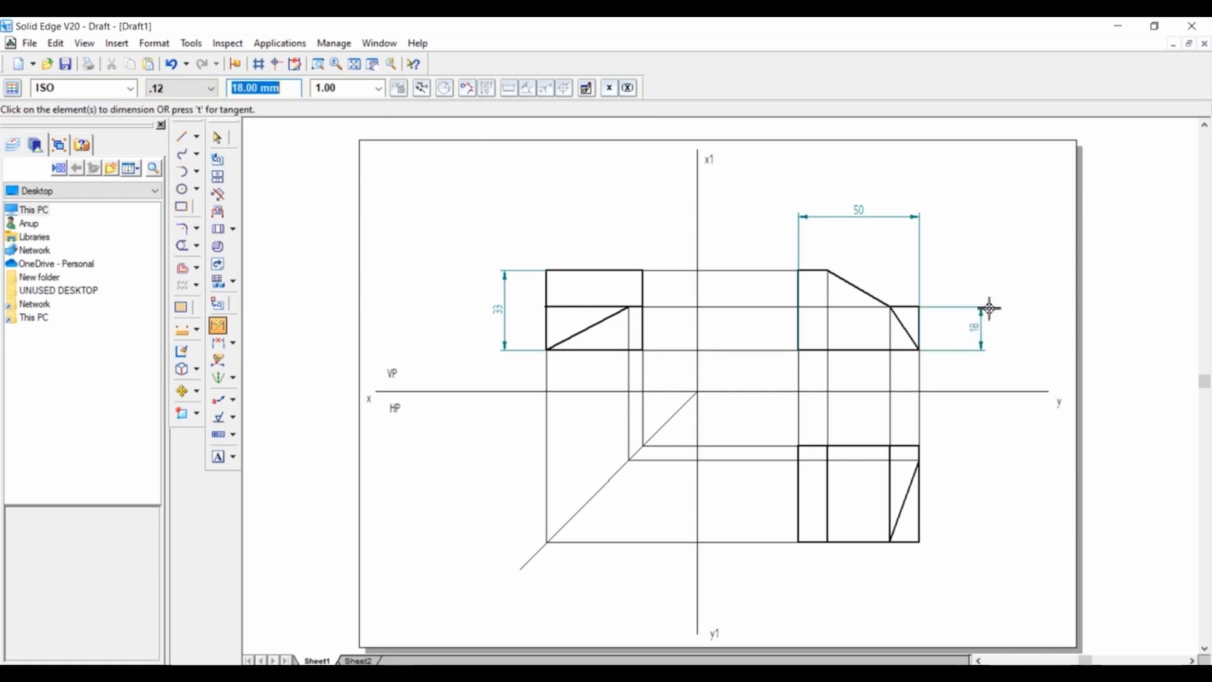
left_click(913, 305)
left_click(914, 238)
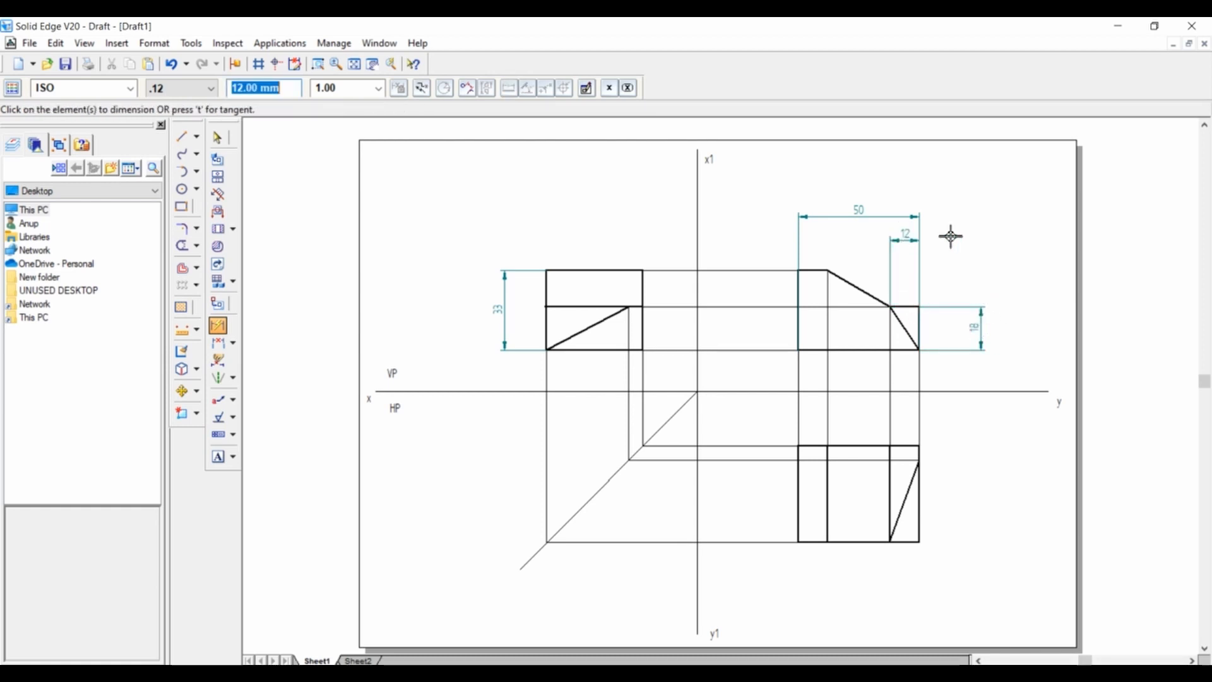
left_click(820, 273)
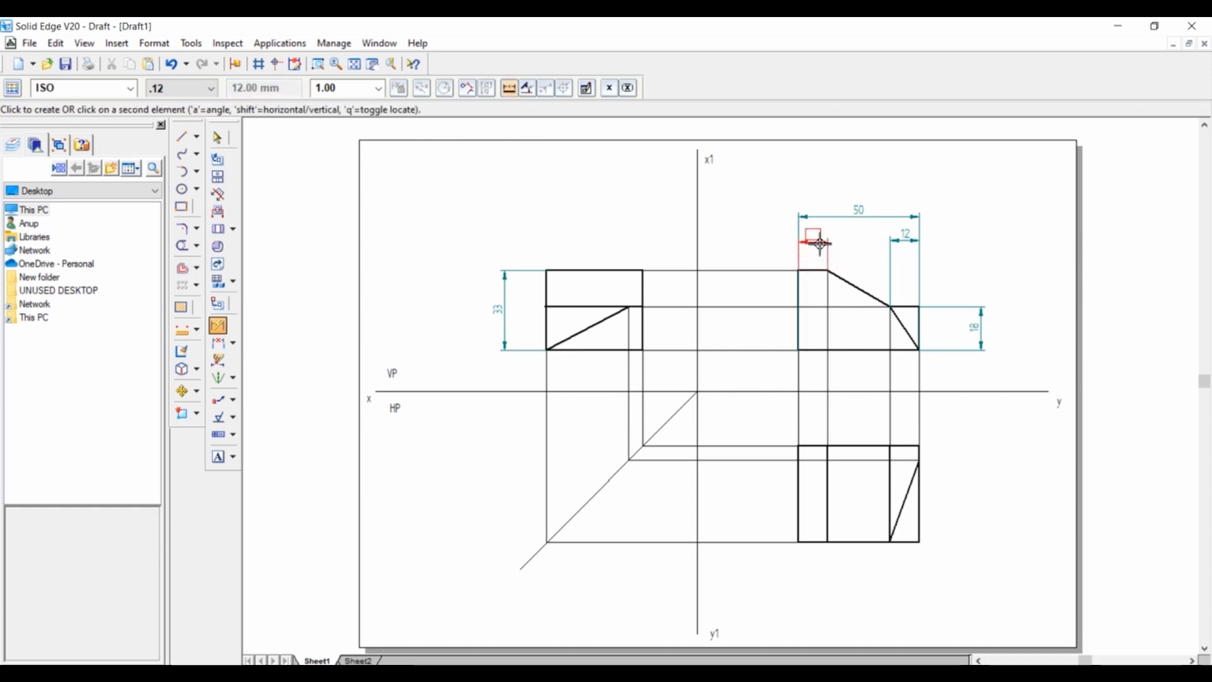
left_click(820, 243)
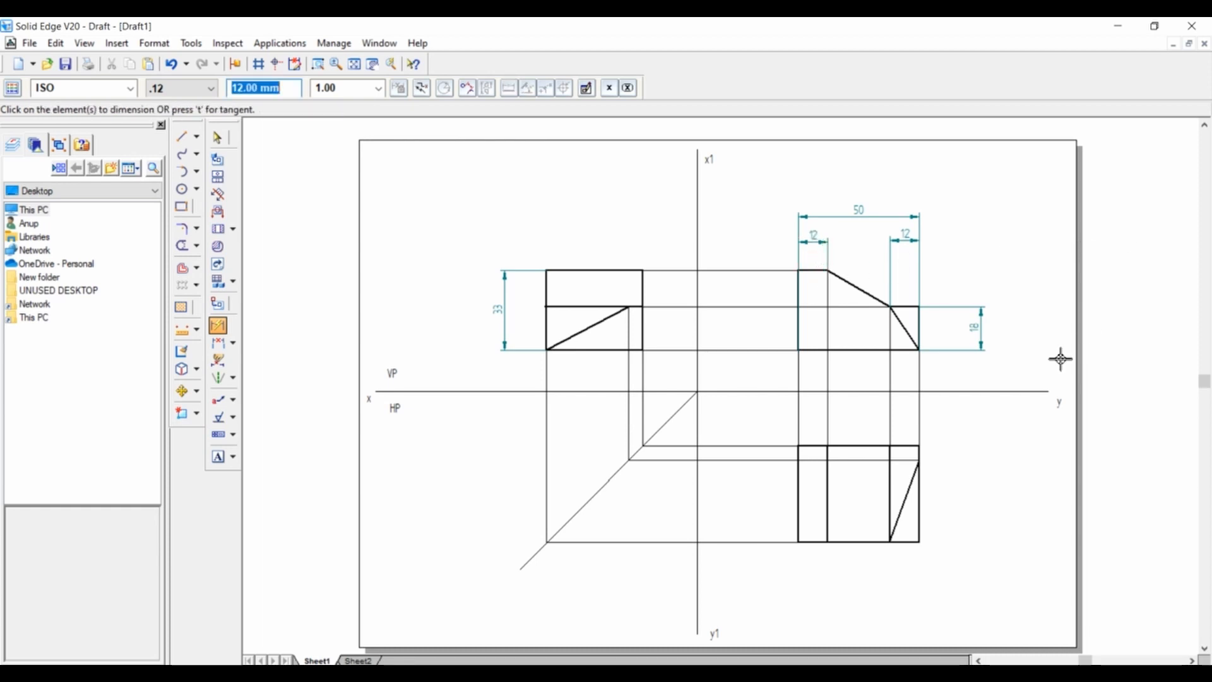
Dimension the top view's overall depth and the offset from its upper edge to the sloped edge's upper end.
left_click(921, 503)
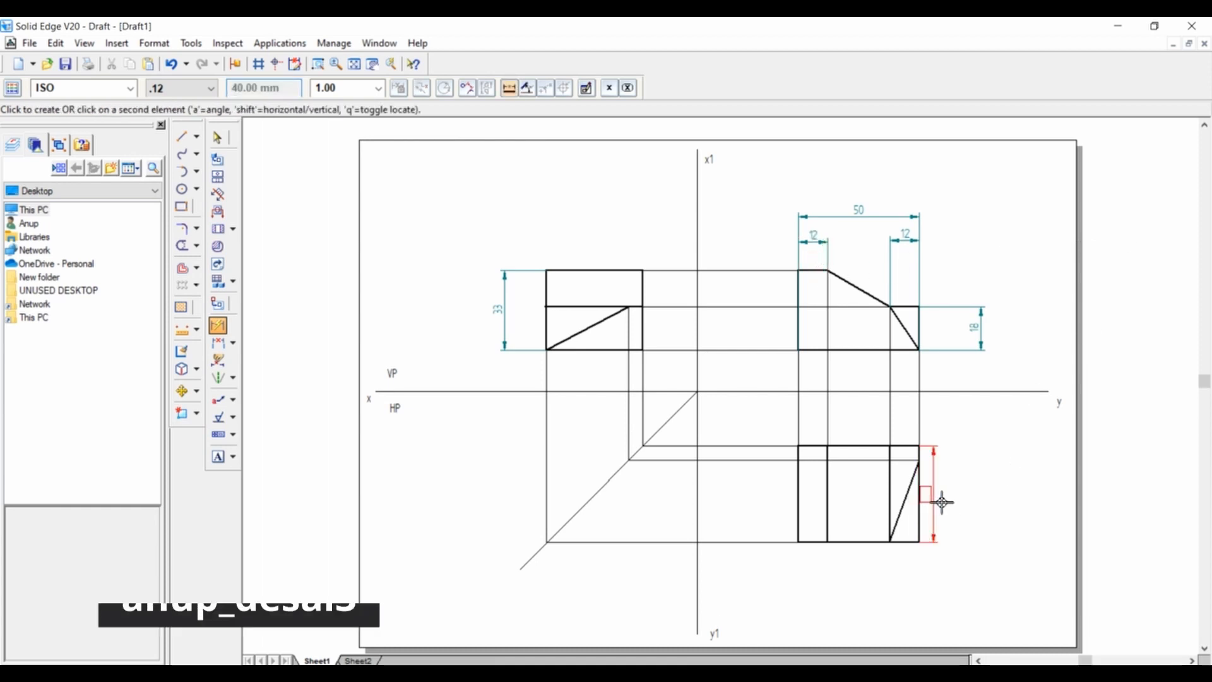
left_click(983, 500)
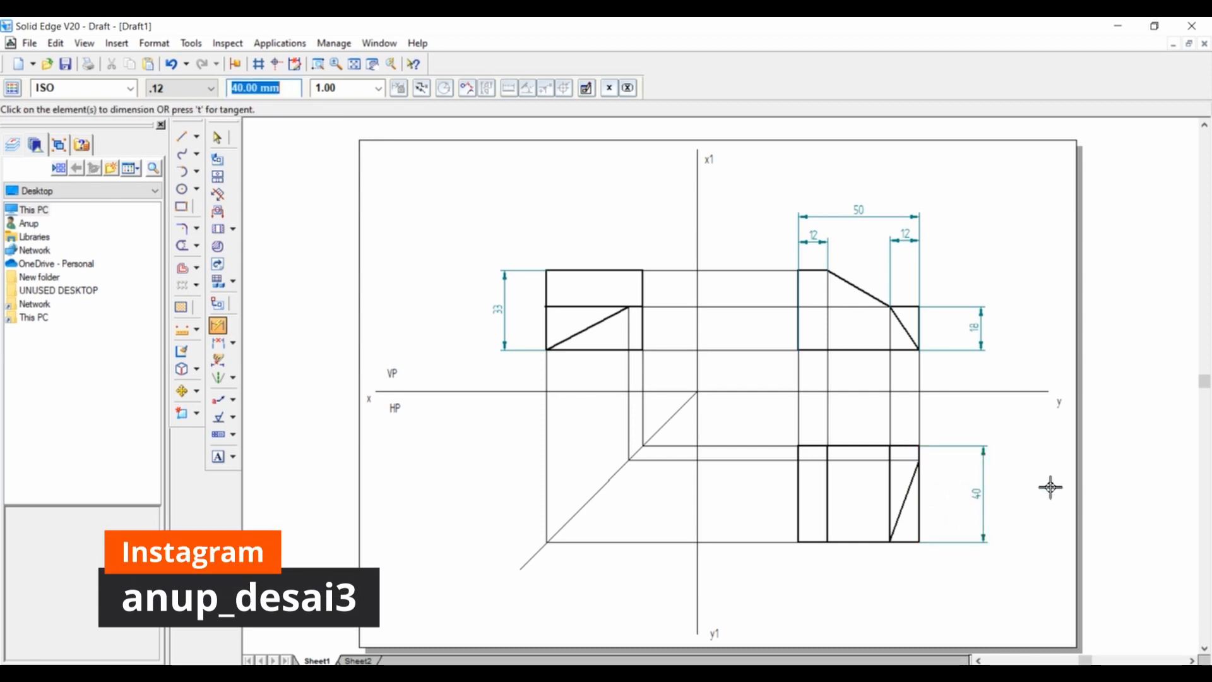
left_click(927, 458)
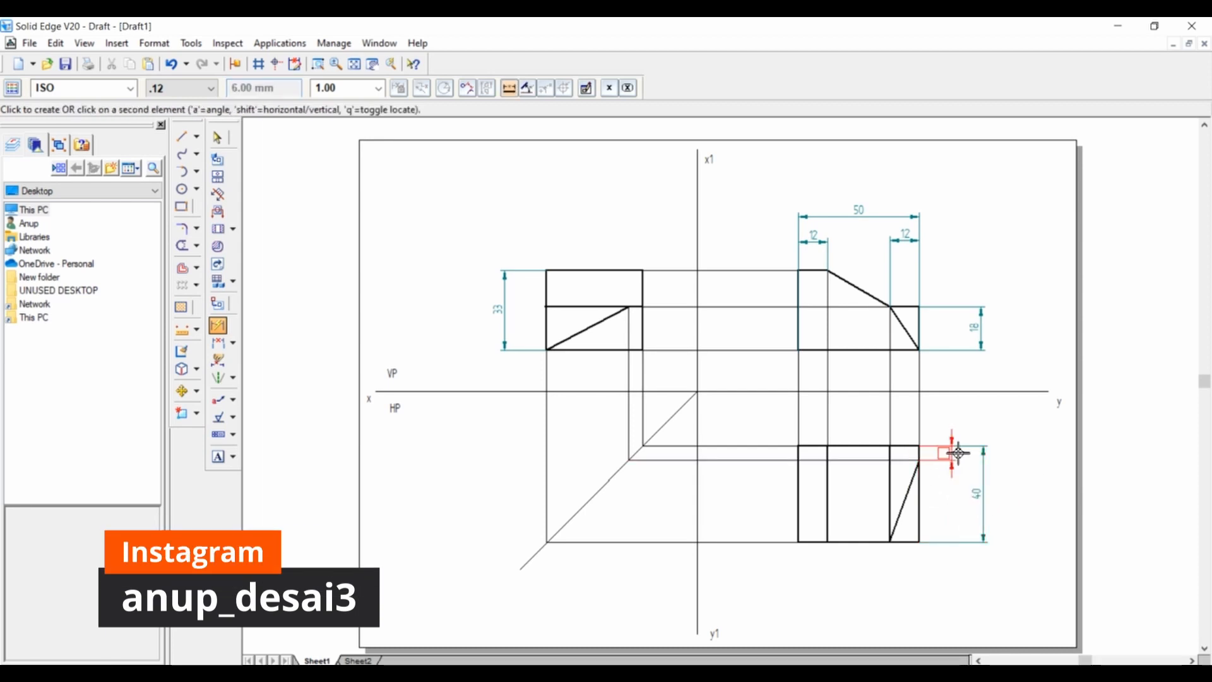
left_click(973, 453)
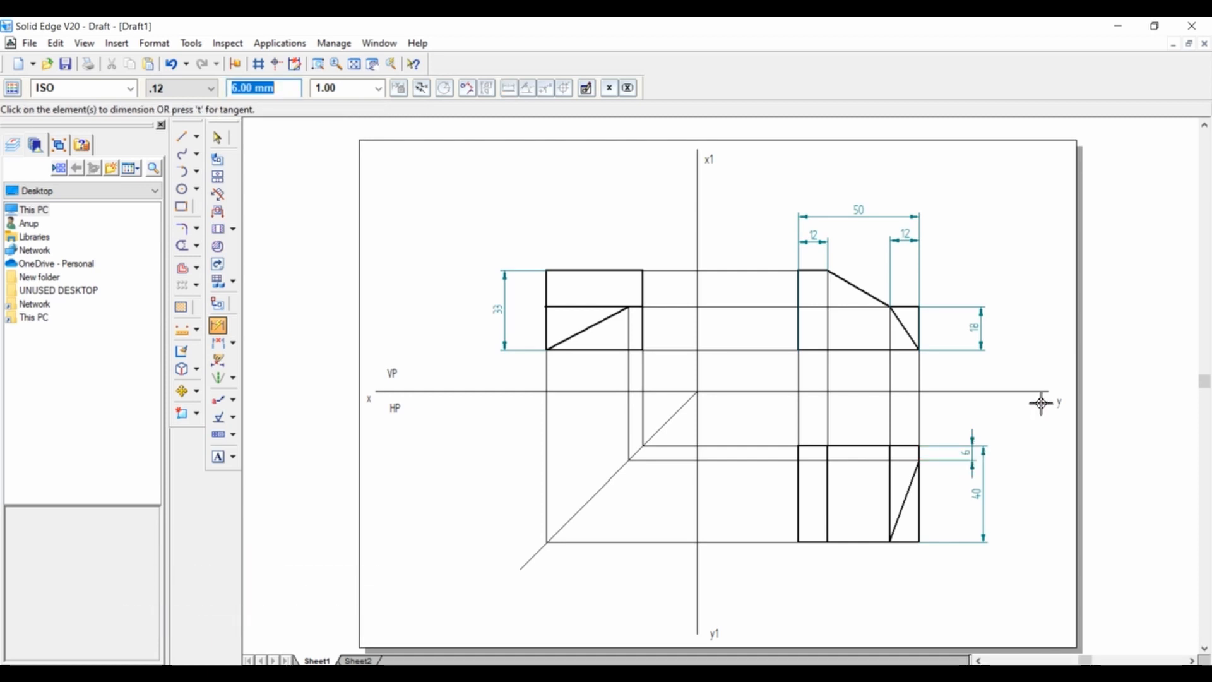
Set the text scale to 2.00 and add the label "Front View" below the front view.
left_click(217, 459)
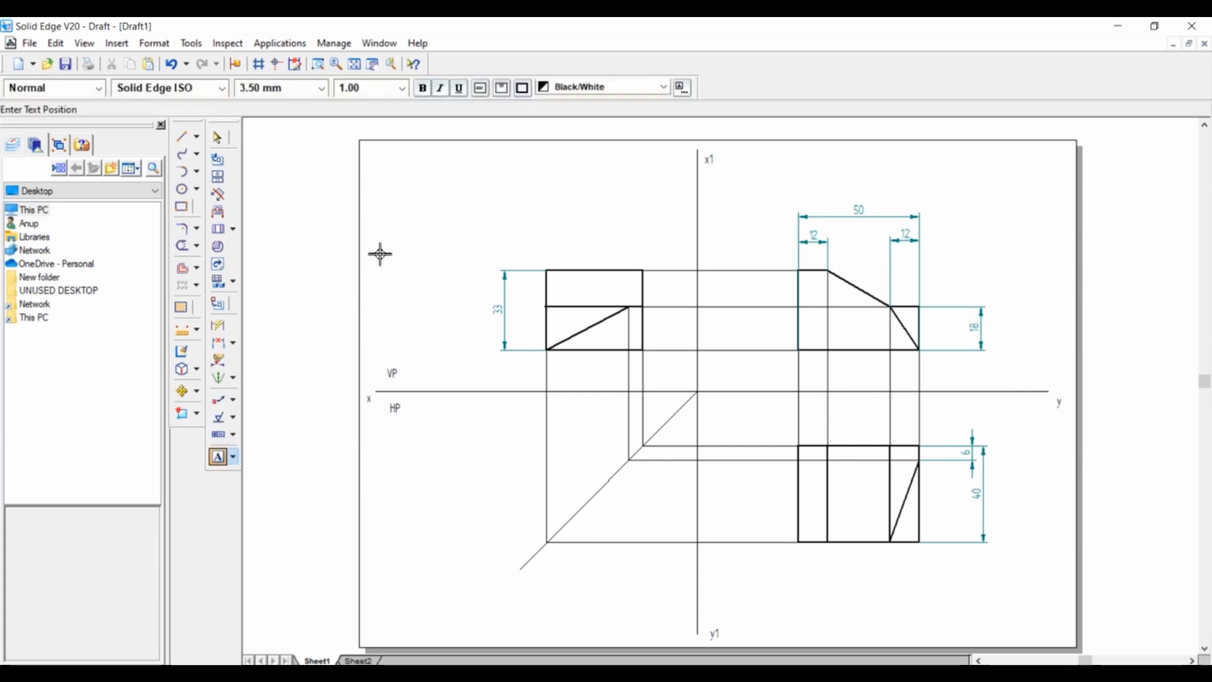
left_click(402, 89)
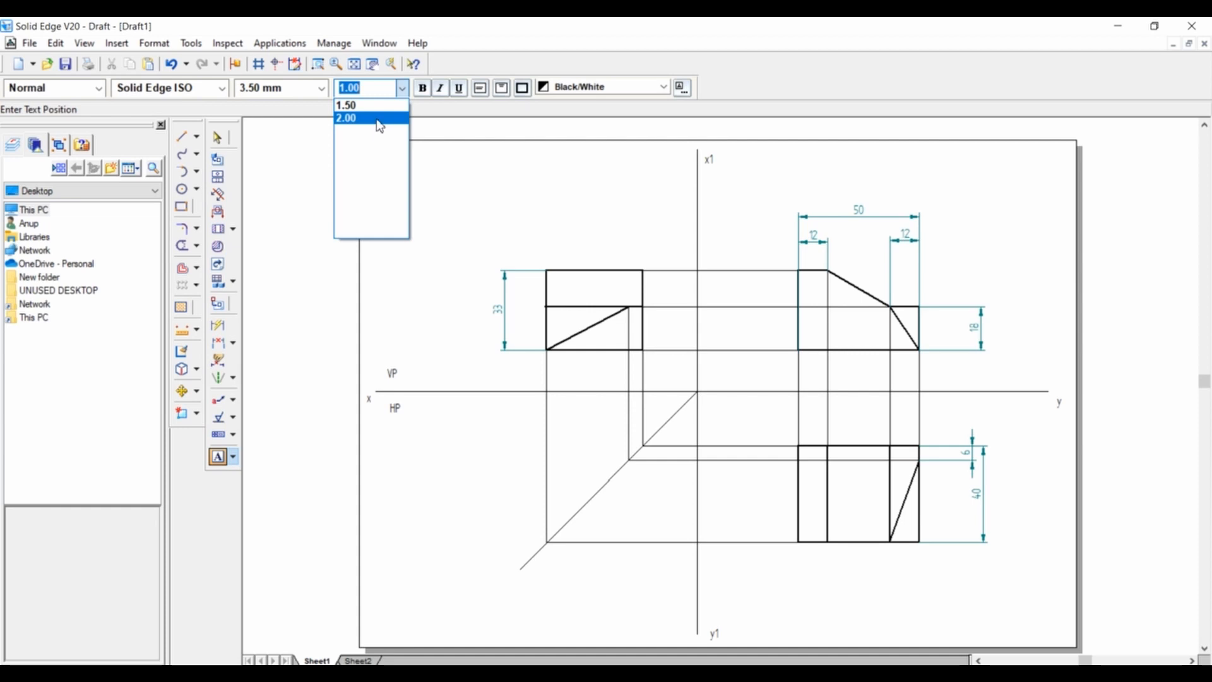
left_click(347, 118)
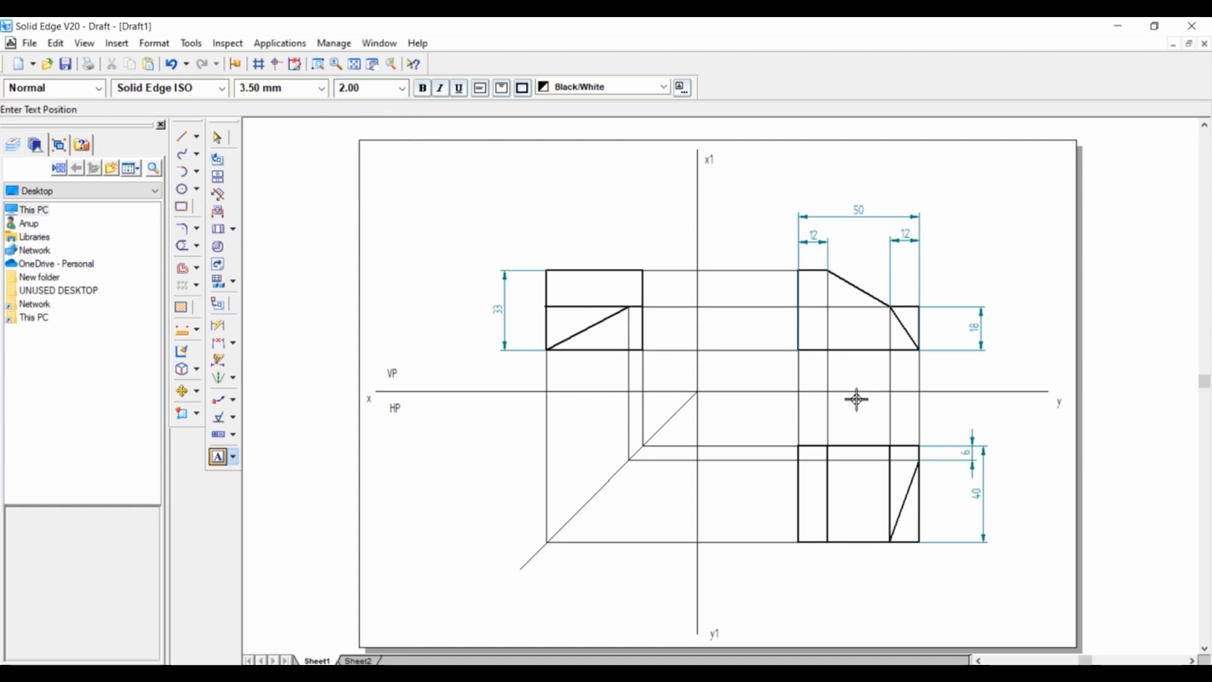
left_click(778, 371)
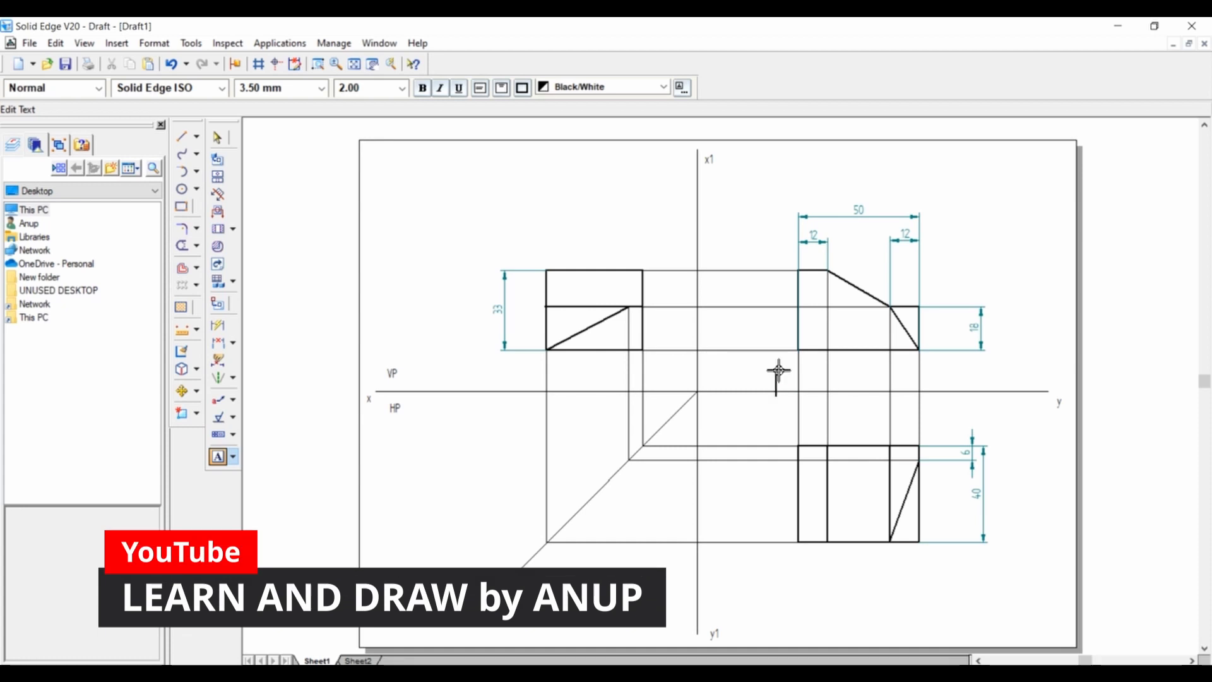
type("Front View")
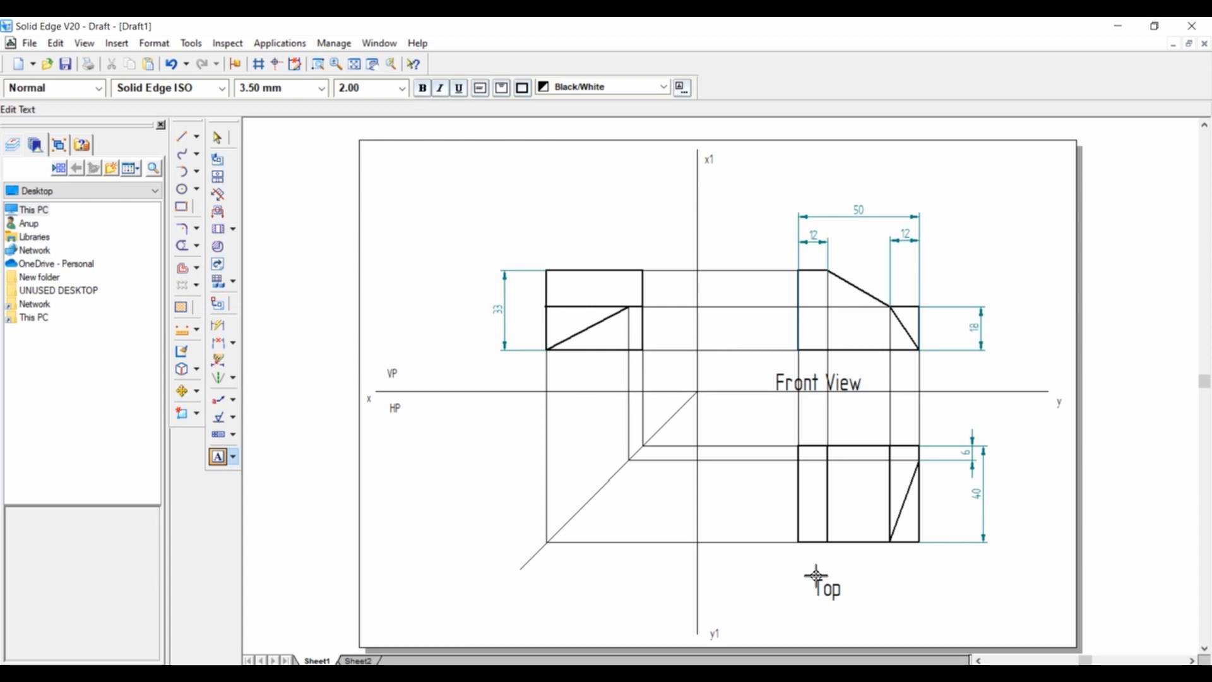
Add the label "Top View" below the top view and "Right View" beside the right view.
type("iew")
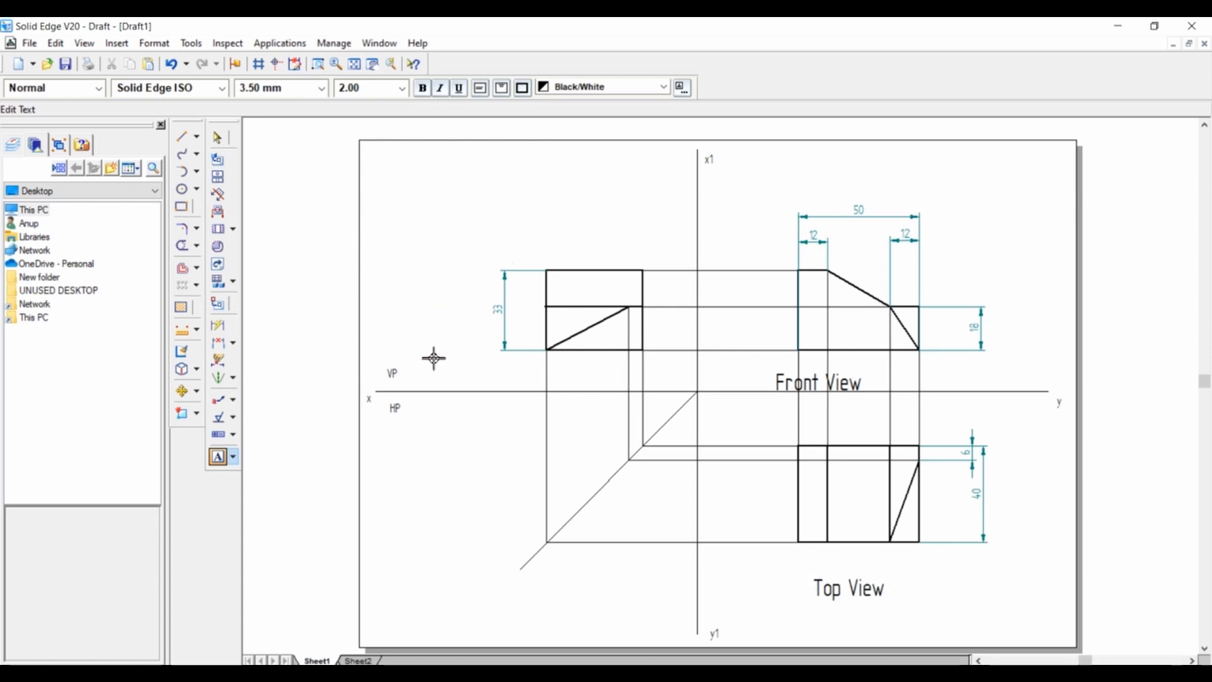
left_click(387, 311)
type("Right View")
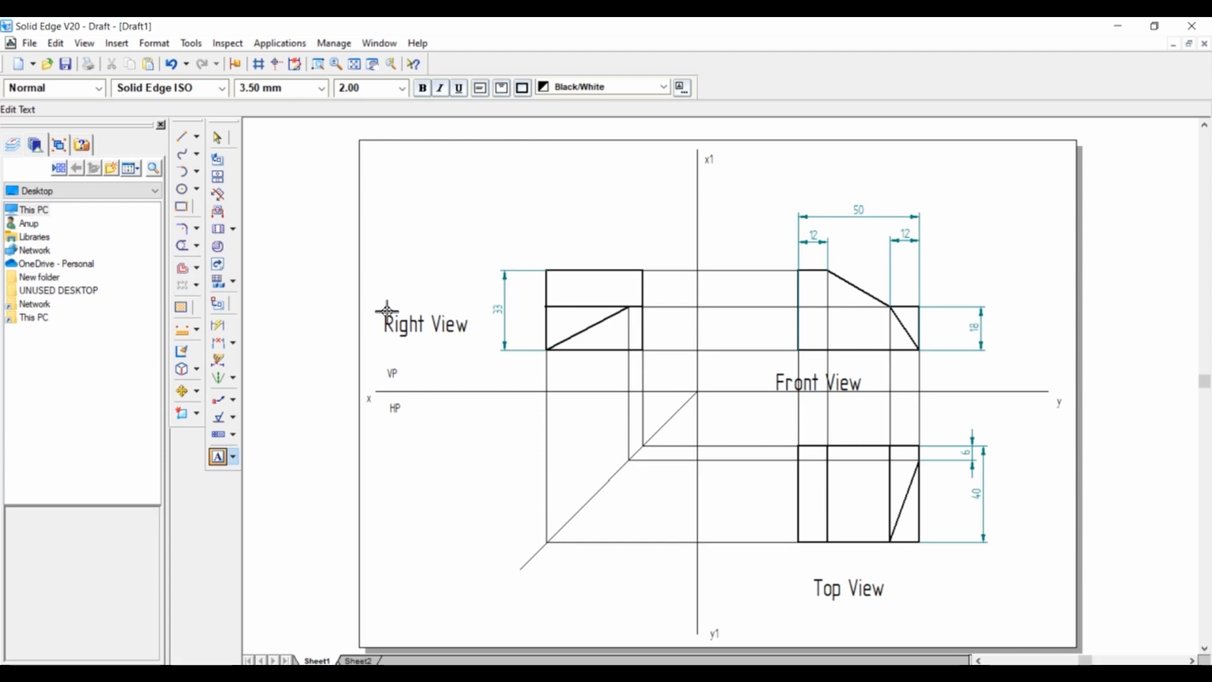
left_click(484, 495)
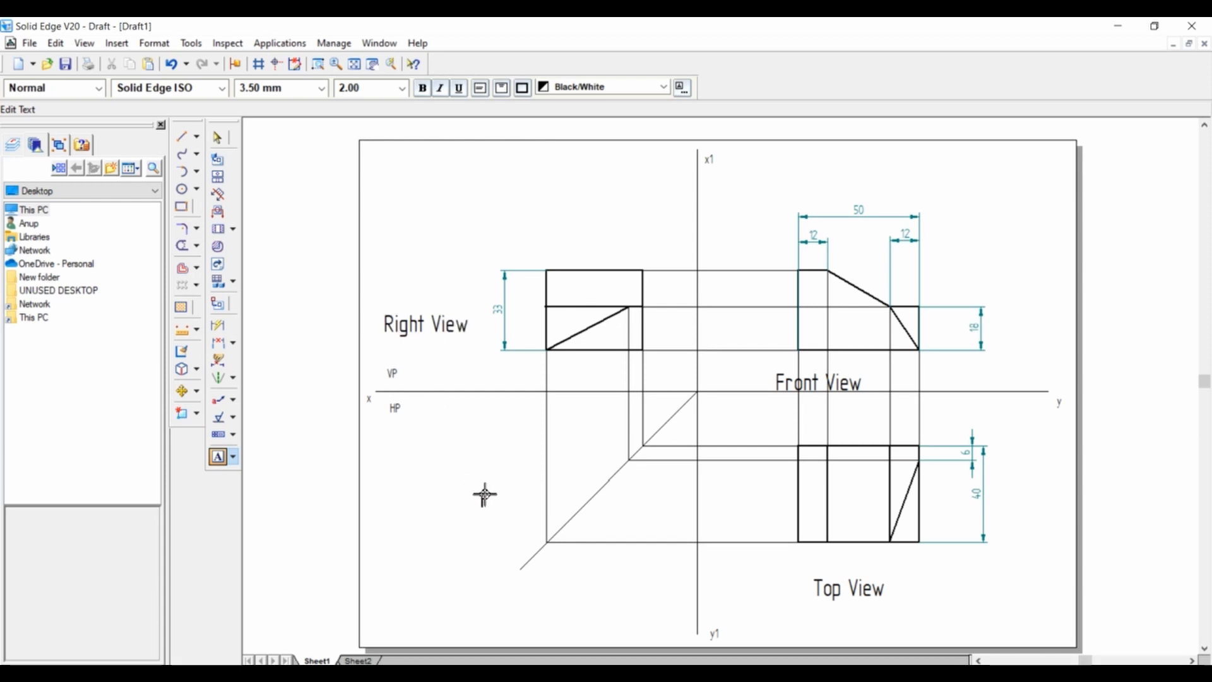